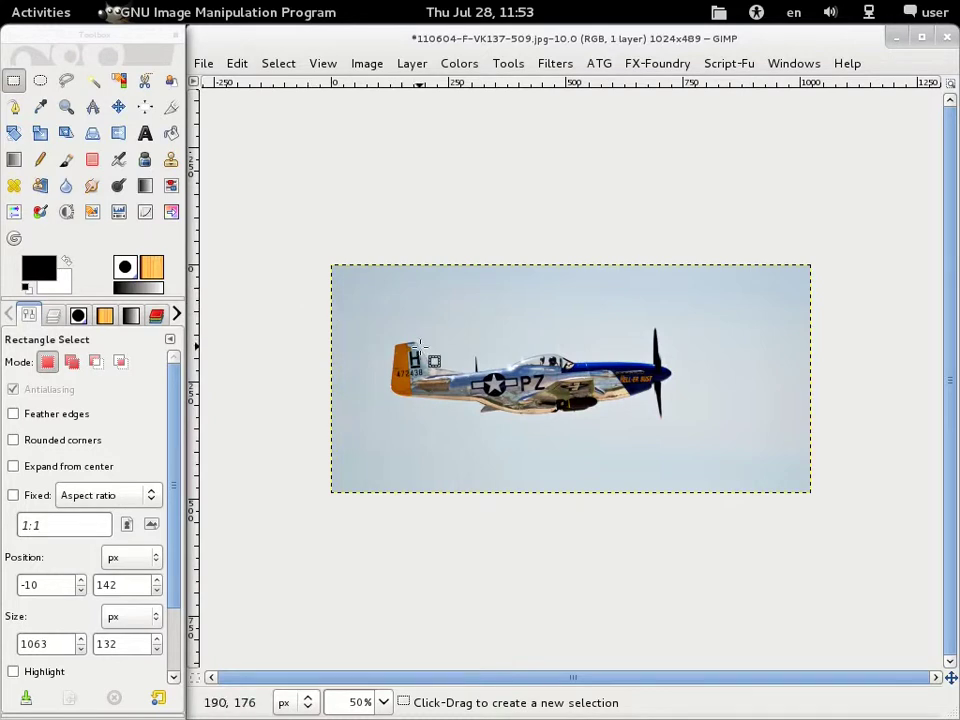
Step: Unmaximize the image window, zoom in, and bring up scaling settings for the 1024×489 photo
{"action": "mouse_move", "coordinate": [653, 40]}
{"action": "left_mouse_down"}
{"action": "mouse_move", "coordinate": [677, 413]}
{"action": "mouse_move", "coordinate": [662, 5]}
{"action": "left_mouse_up"}
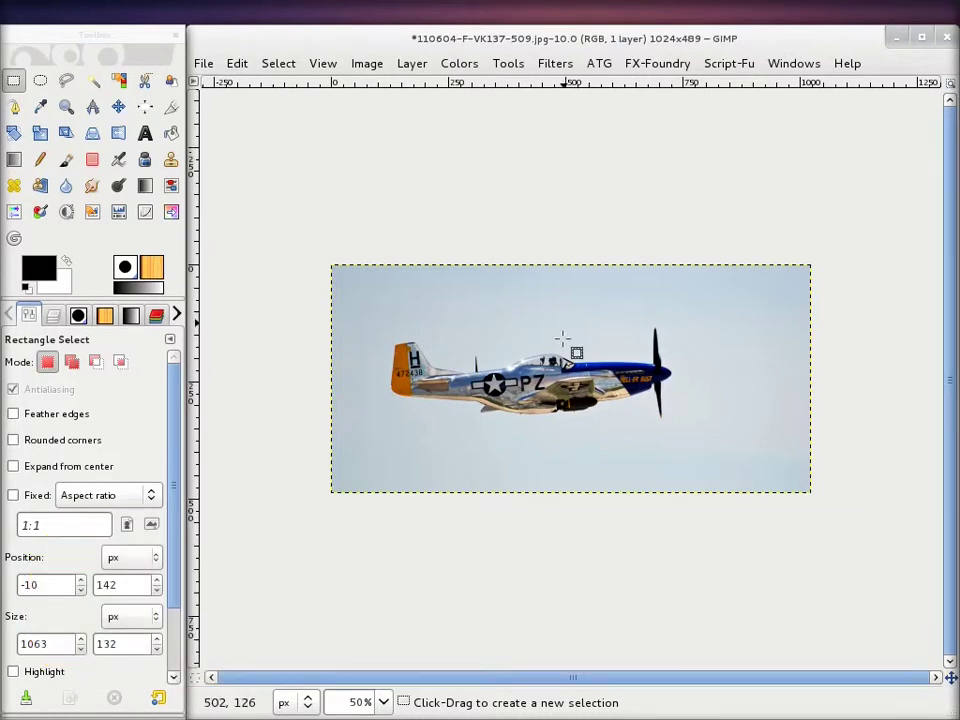
{"action": "scroll", "coordinate": [568, 340], "scroll_direction": "up", "scroll_amount": 1, "text": "ctrl"}
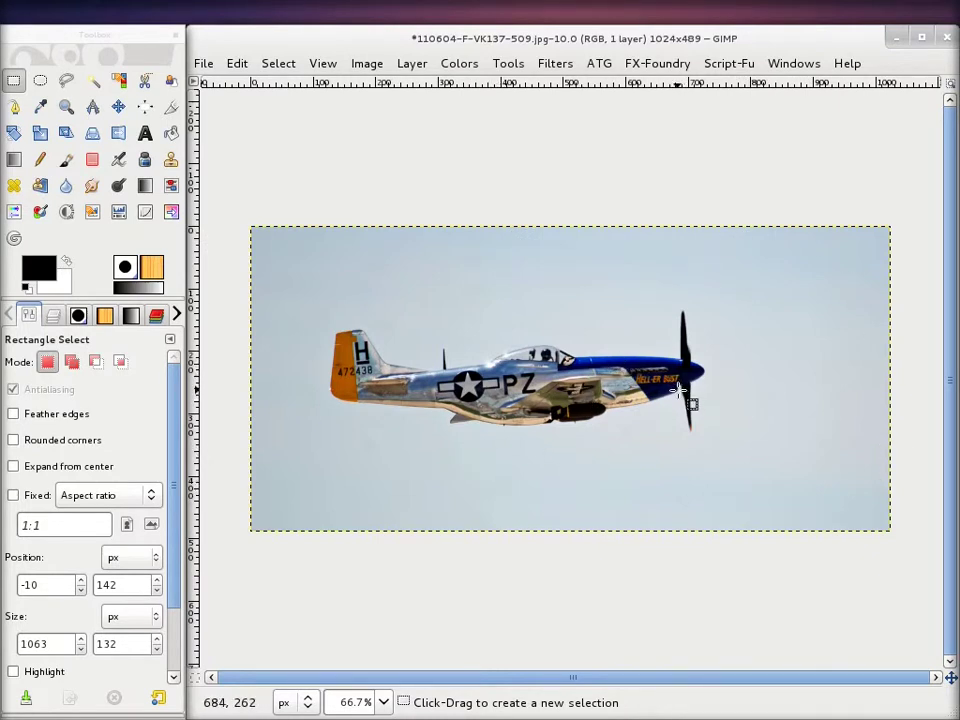
{"action": "key", "text": "ctrl+alt+i"}
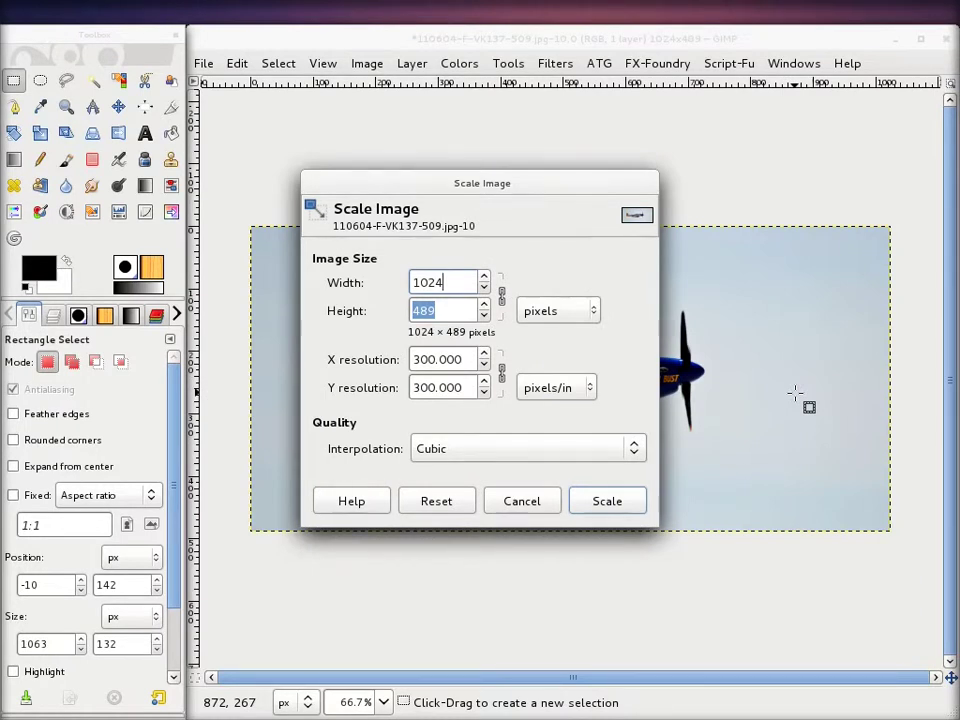
Step: Stretch the photo non-proportionally to 1024×768, then undo back to 1024×489
{"action": "type", "text": "768"}
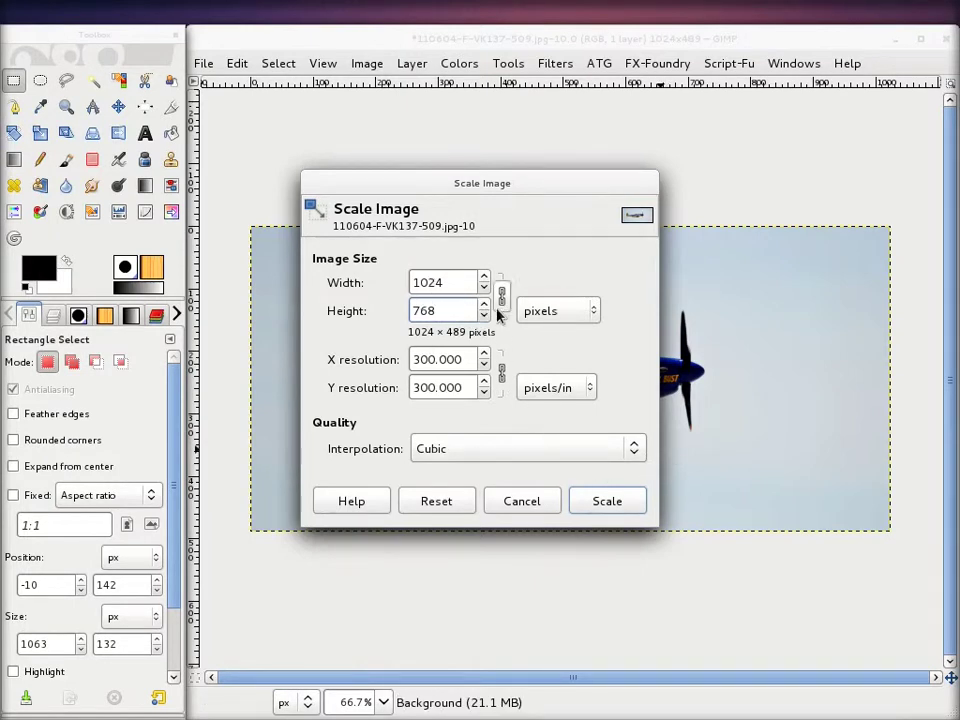
{"action": "left_click", "coordinate": [502, 297]}
{"action": "left_click_drag", "start_coordinate": [428, 282], "coordinate": [444, 282]}
{"action": "key", "text": "ctrl+a"}
{"action": "type", "text": "102"}
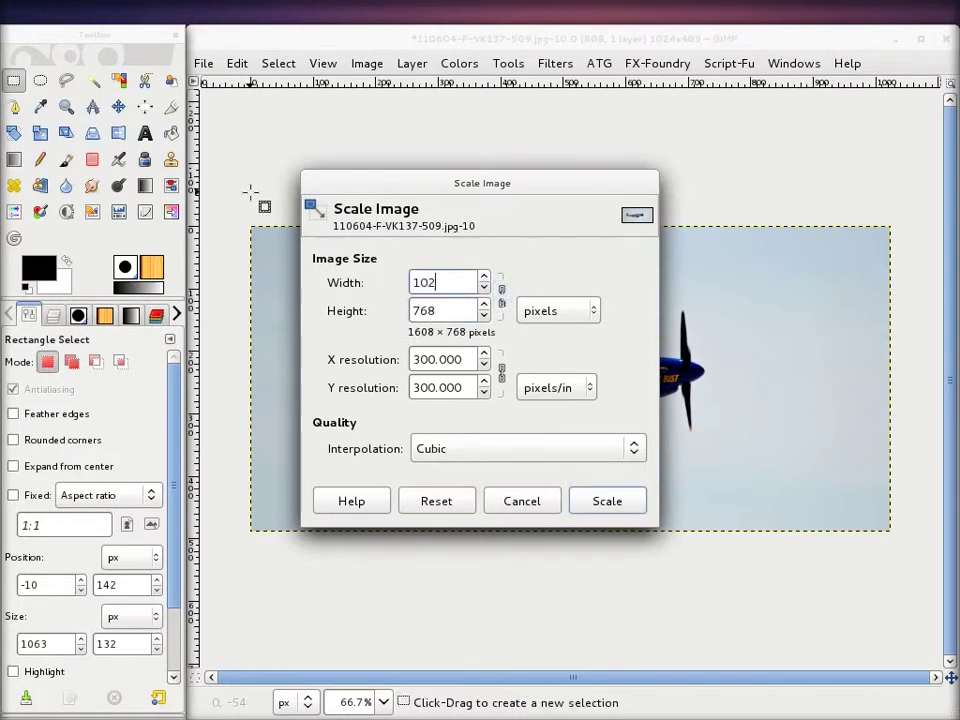
{"action": "type", "text": "4"}
{"action": "left_click", "coordinate": [450, 313]}
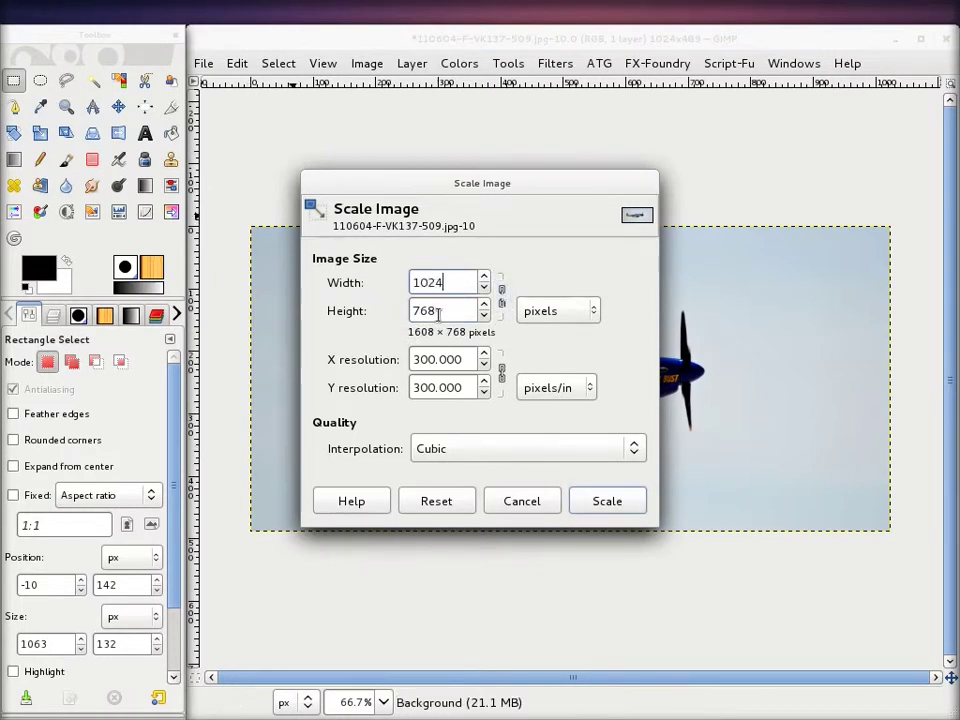
{"action": "left_click", "coordinate": [607, 501]}
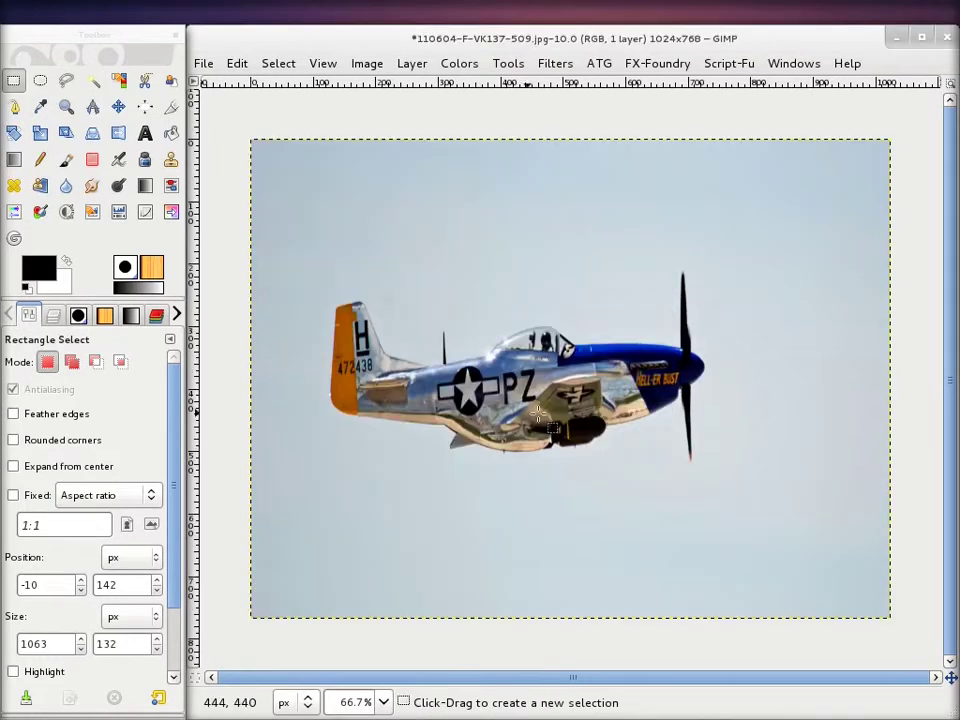
{"action": "key", "text": "ctrl"}
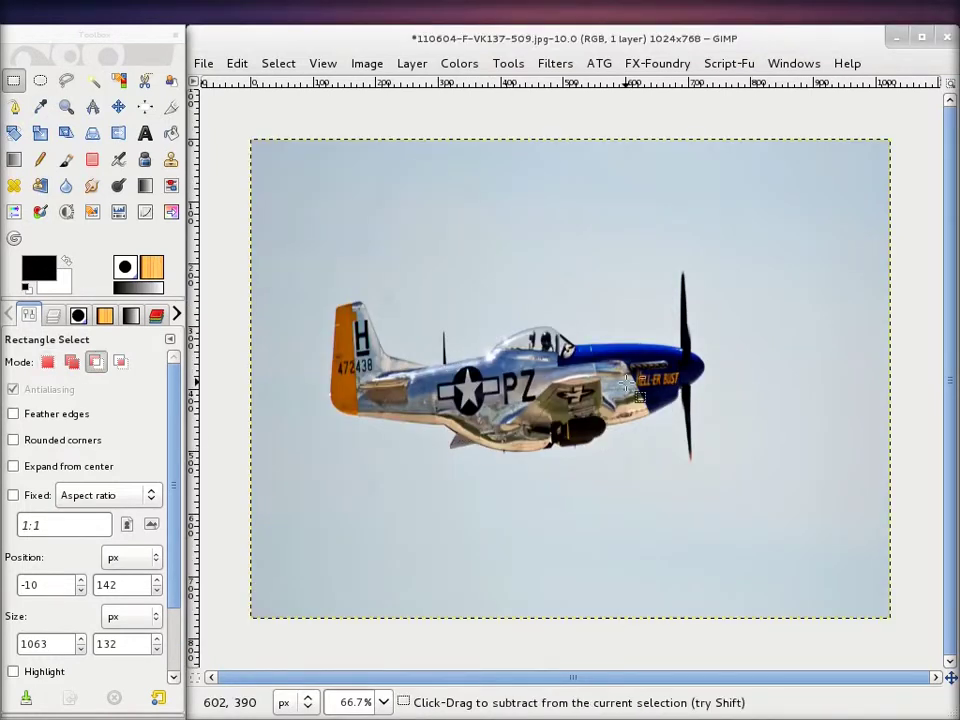
{"action": "key", "text": "ctrl+z"}
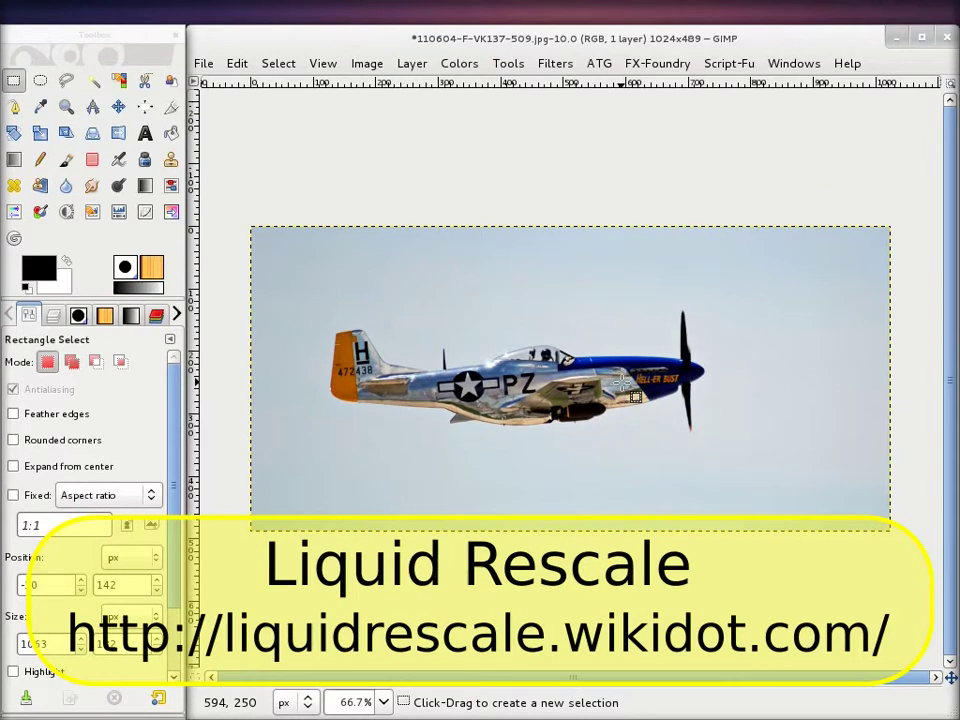
Step: Launch Layer > Liquid rescale and enter a target size of width 1024, height 768
{"action": "left_click", "coordinate": [412, 63]}
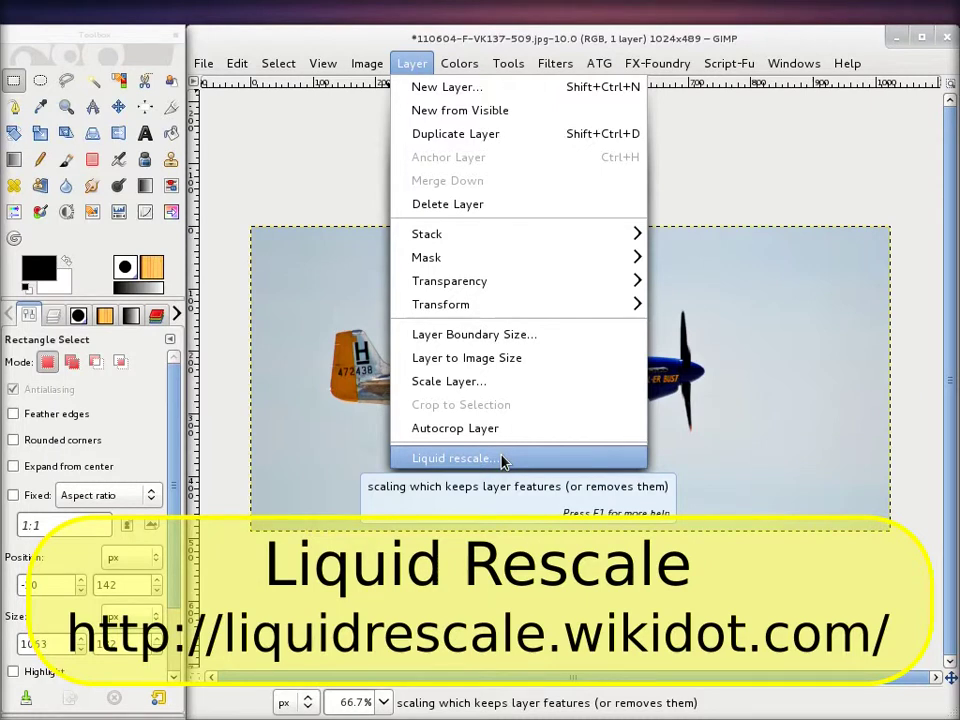
{"action": "left_click", "coordinate": [502, 458]}
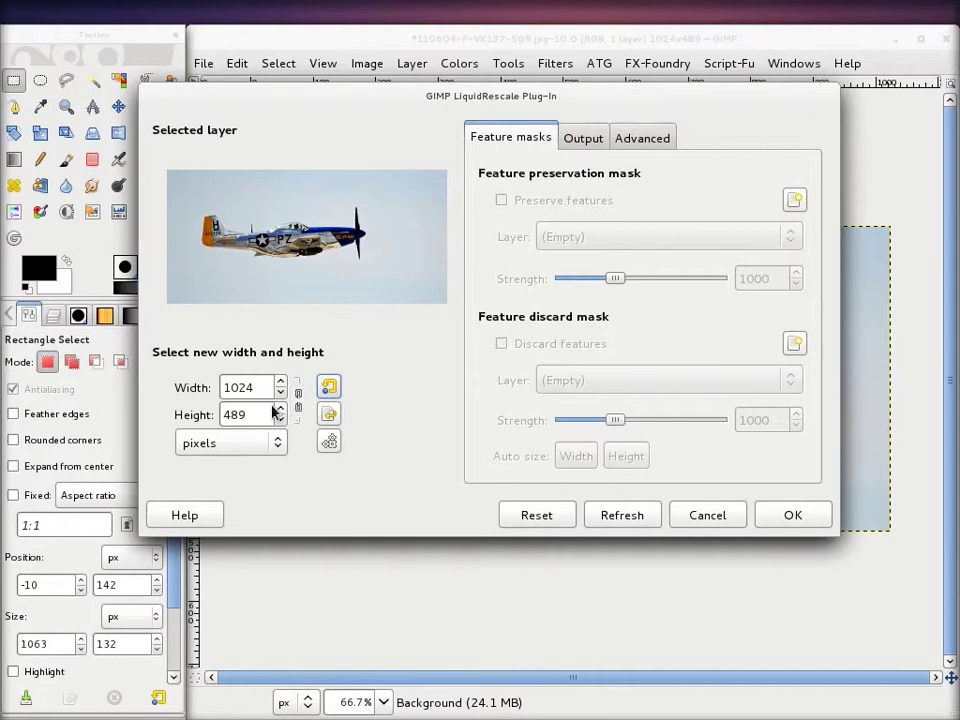
{"action": "mouse_move", "coordinate": [255, 388]}
{"action": "left_mouse_down"}
{"action": "mouse_move", "coordinate": [220, 388]}
{"action": "mouse_move", "coordinate": [221, 416]}
{"action": "left_mouse_up"}
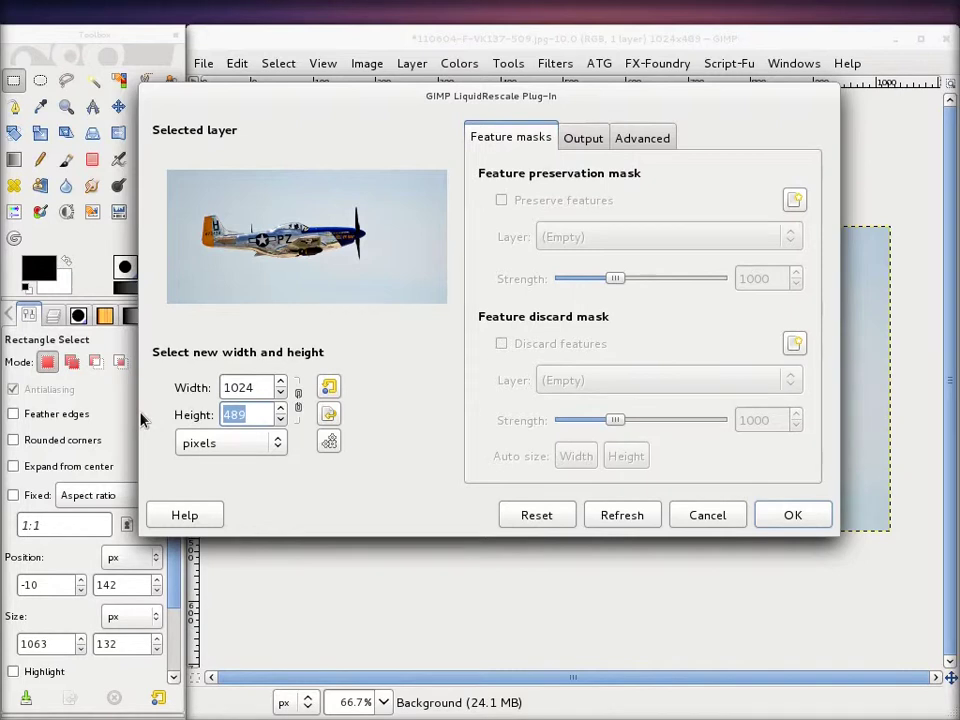
{"action": "type", "text": "768"}
{"action": "double_click", "coordinate": [240, 387]}
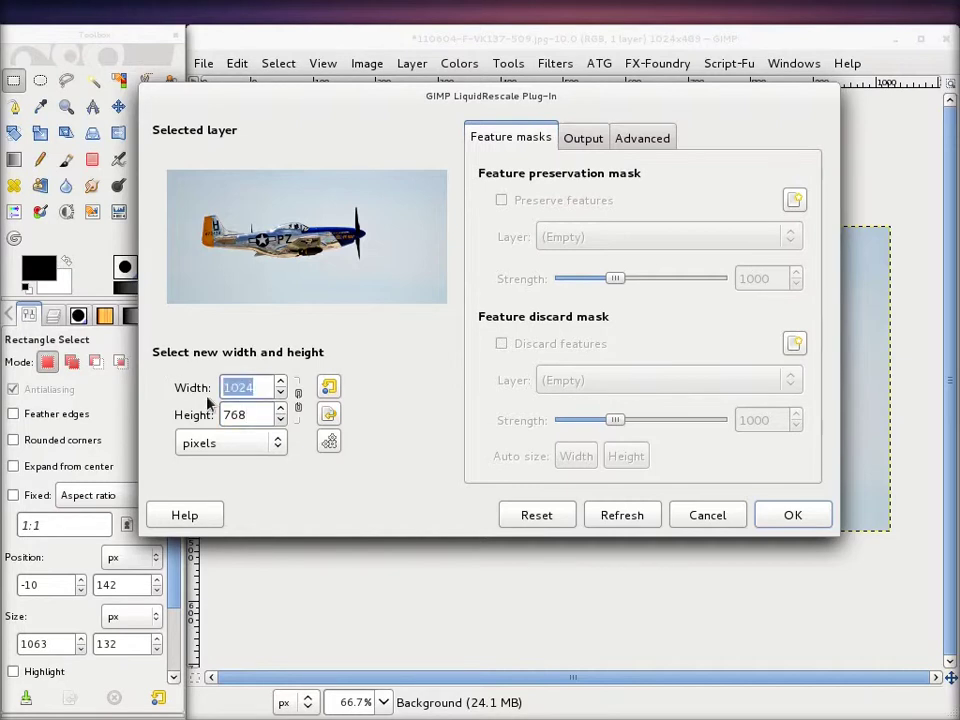
{"action": "double_click", "coordinate": [236, 414]}
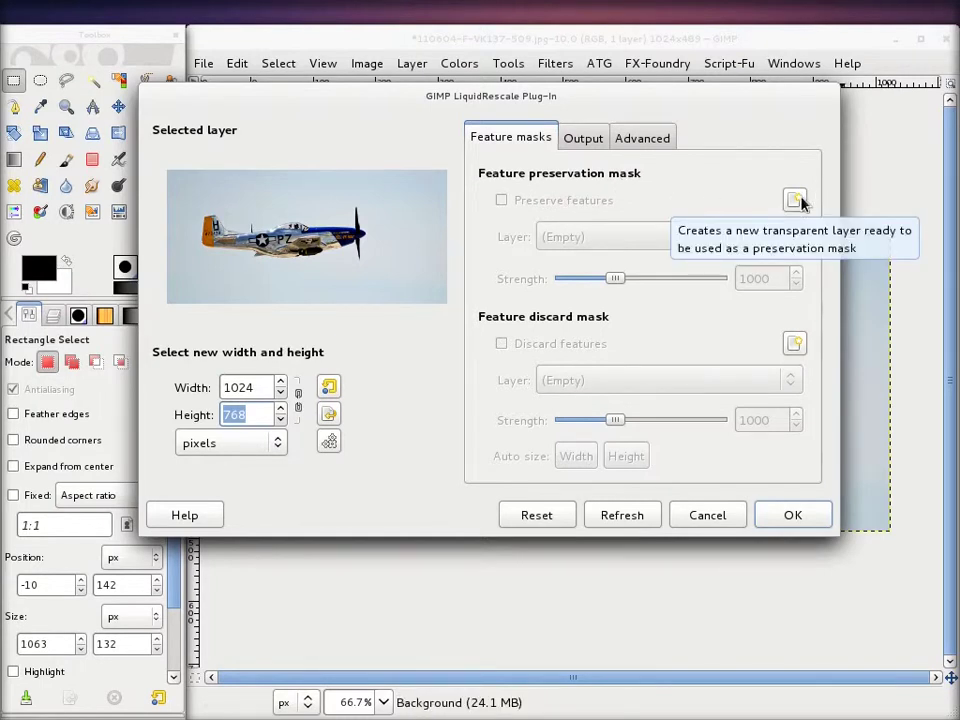
Step: Create the 'Background pres mask' layer and keep preservation strength at 1000
{"action": "left_click", "coordinate": [795, 200]}
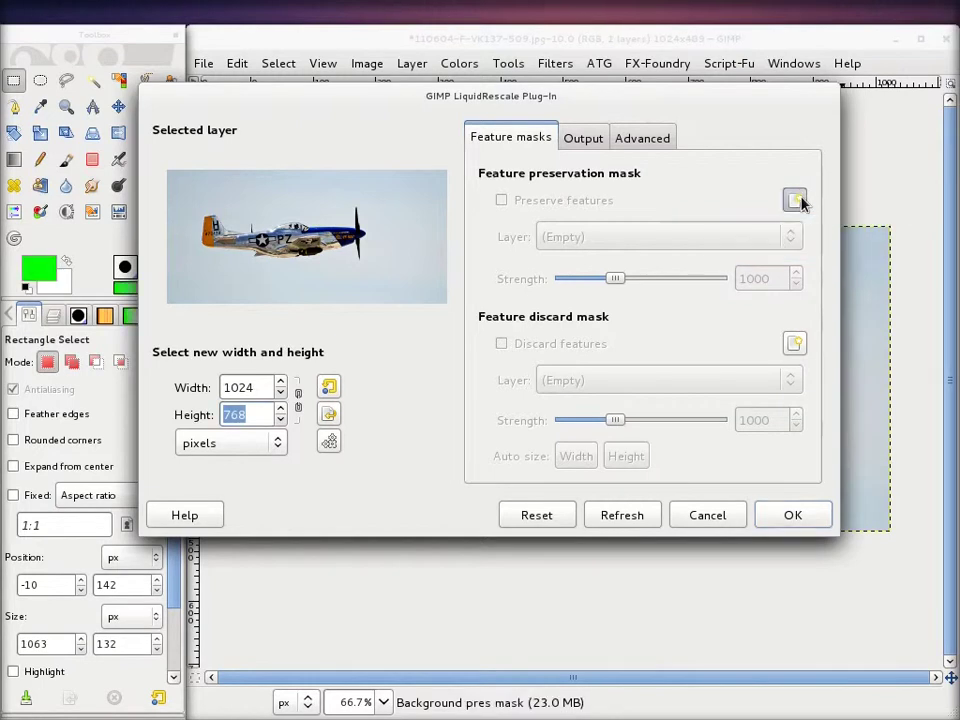
{"action": "left_click", "coordinate": [51, 317]}
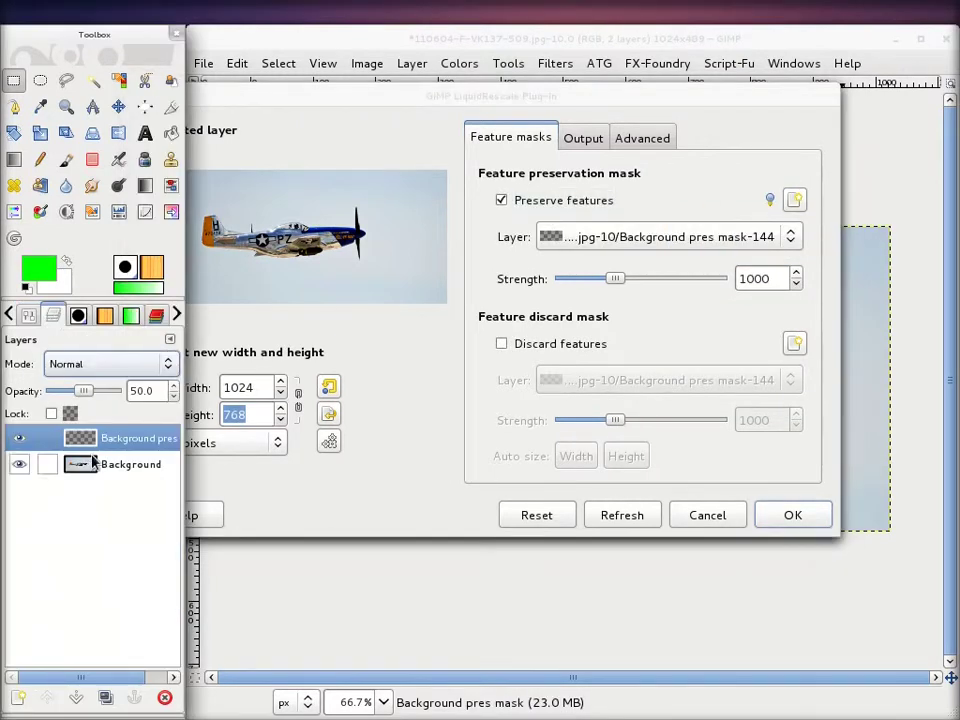
{"action": "left_click_drag", "start_coordinate": [420, 90], "coordinate": [460, 90]}
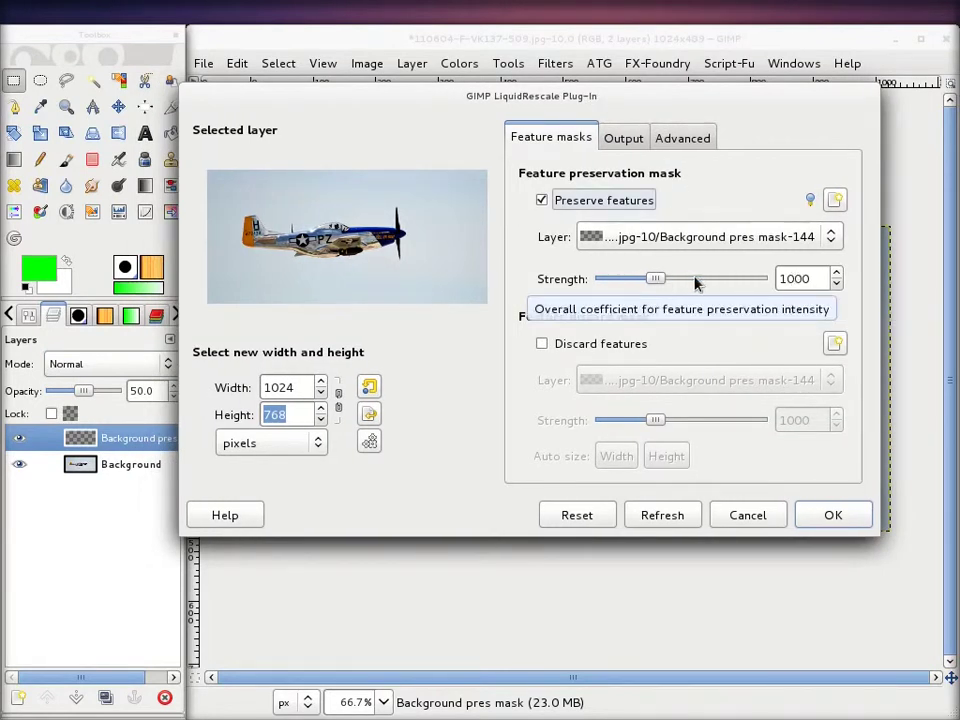
{"action": "mouse_move", "coordinate": [645, 282]}
{"action": "left_mouse_down"}
{"action": "mouse_move", "coordinate": [681, 281]}
{"action": "mouse_move", "coordinate": [638, 281]}
{"action": "mouse_move", "coordinate": [662, 280]}
{"action": "left_mouse_up"}
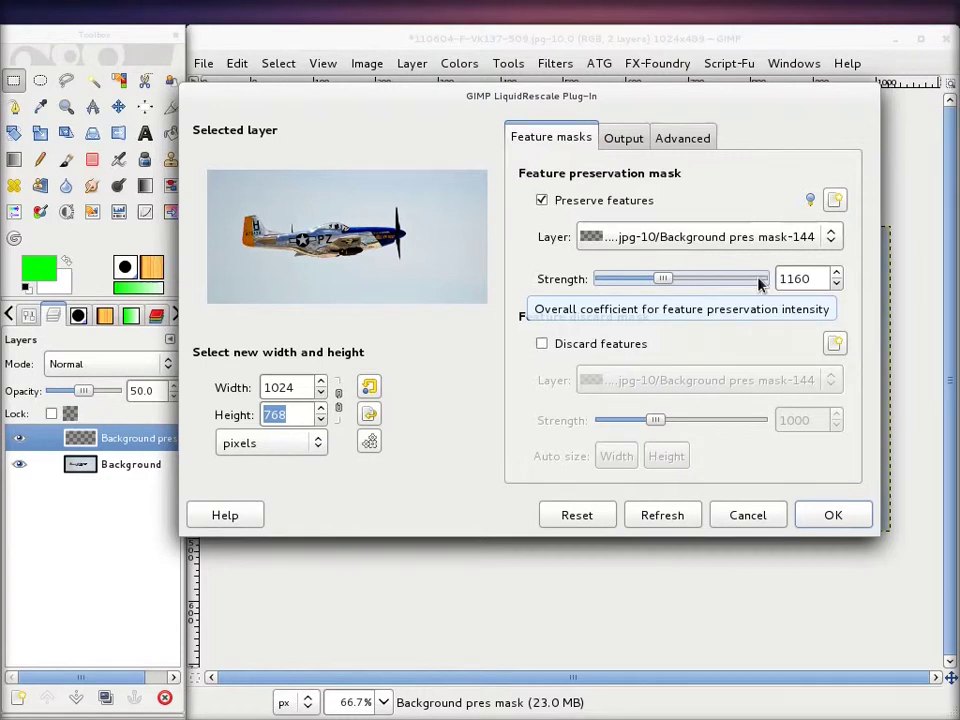
{"action": "double_click", "coordinate": [814, 278]}
{"action": "type", "text": "1000"}
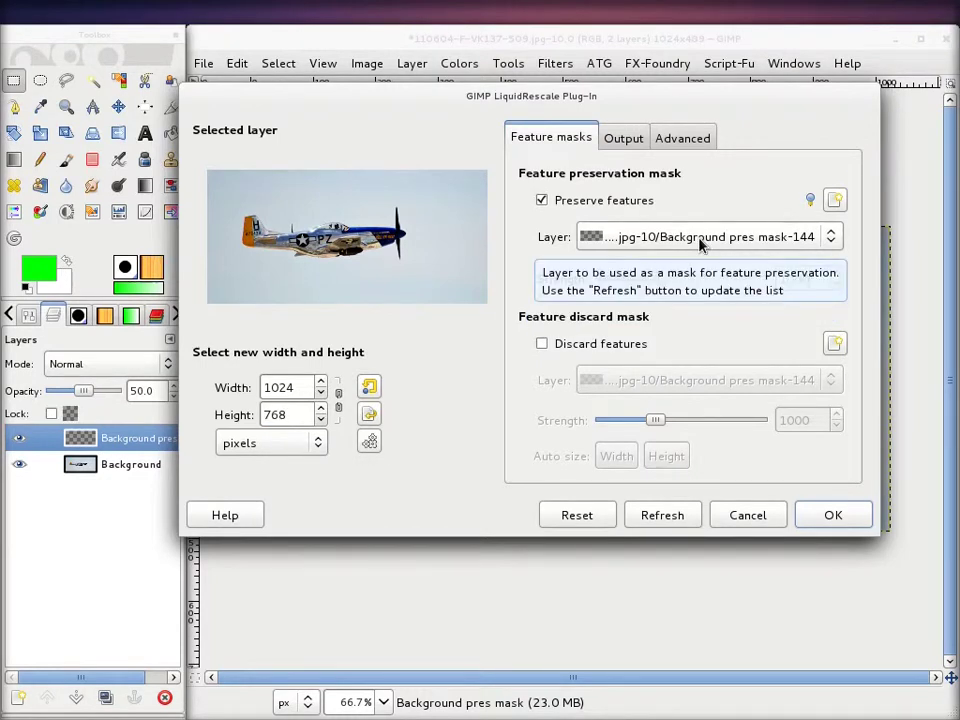
{"action": "left_click_drag", "start_coordinate": [646, 102], "coordinate": [463, 491]}
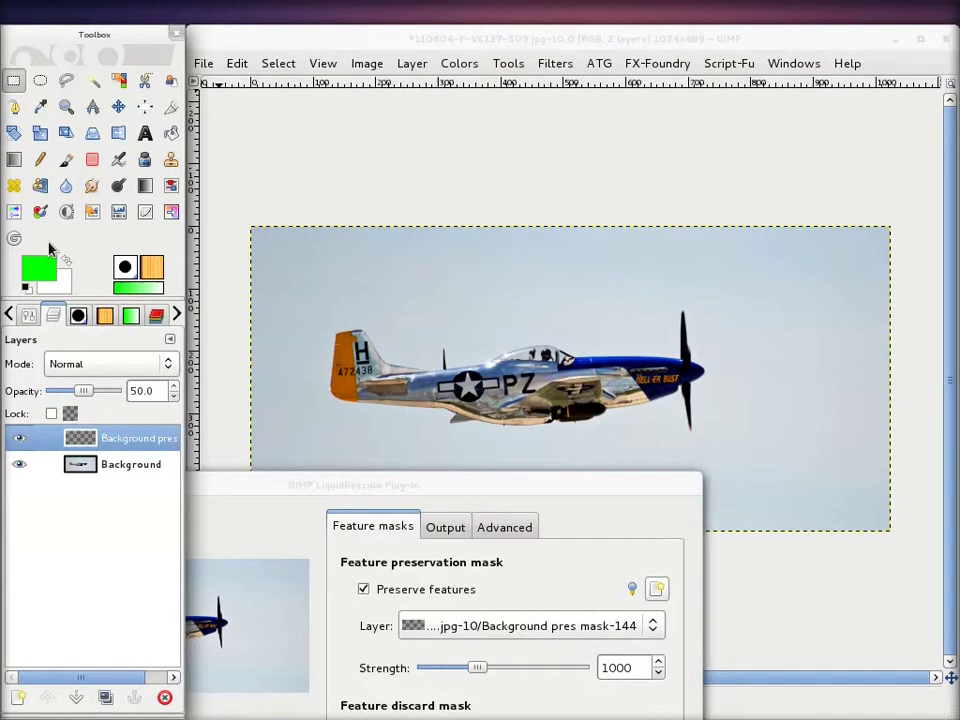
Step: With the Paintbrush, paint green along the tail top and over the H marking
{"action": "left_click", "coordinate": [66, 159]}
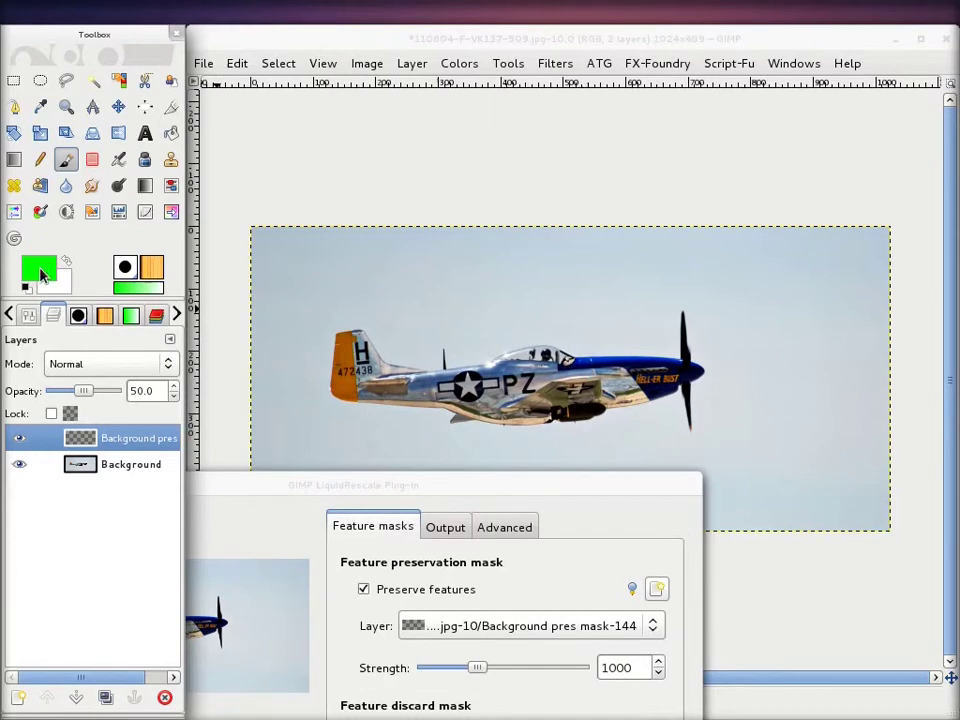
{"action": "left_click", "coordinate": [79, 316]}
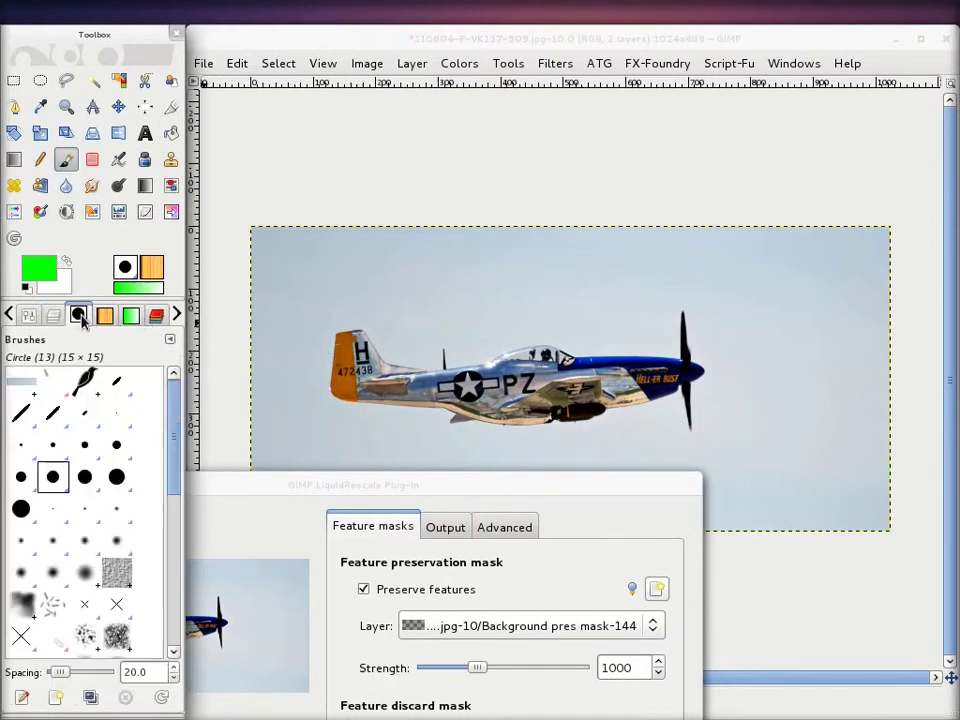
{"action": "left_click", "coordinate": [53, 316]}
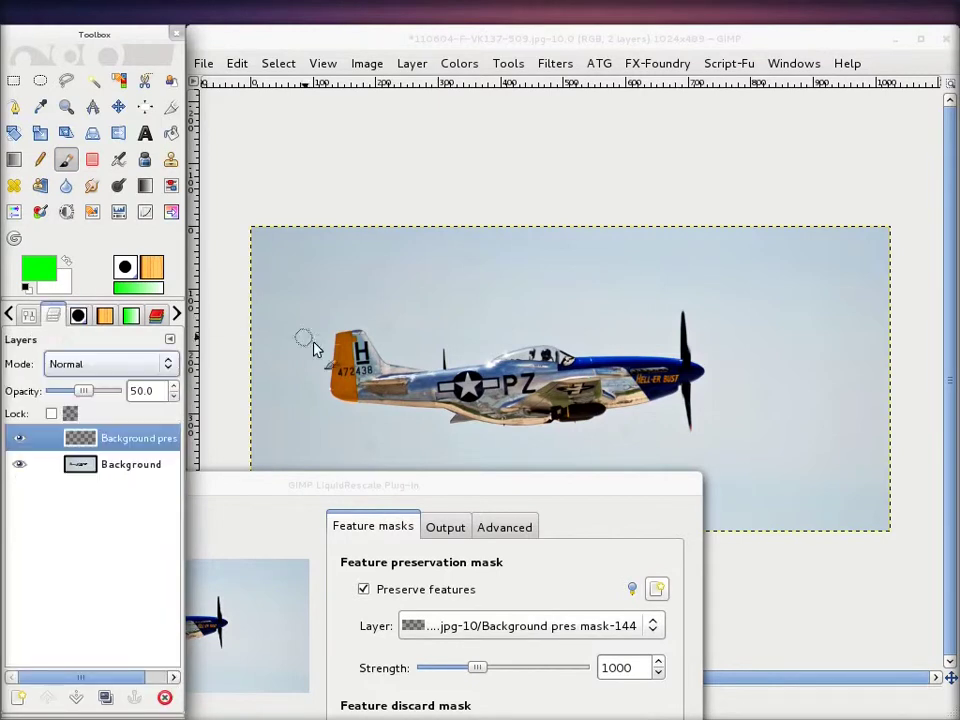
{"action": "left_click", "coordinate": [336, 338]}
{"action": "left_click_drag", "start_coordinate": [338, 344], "coordinate": [362, 340]}
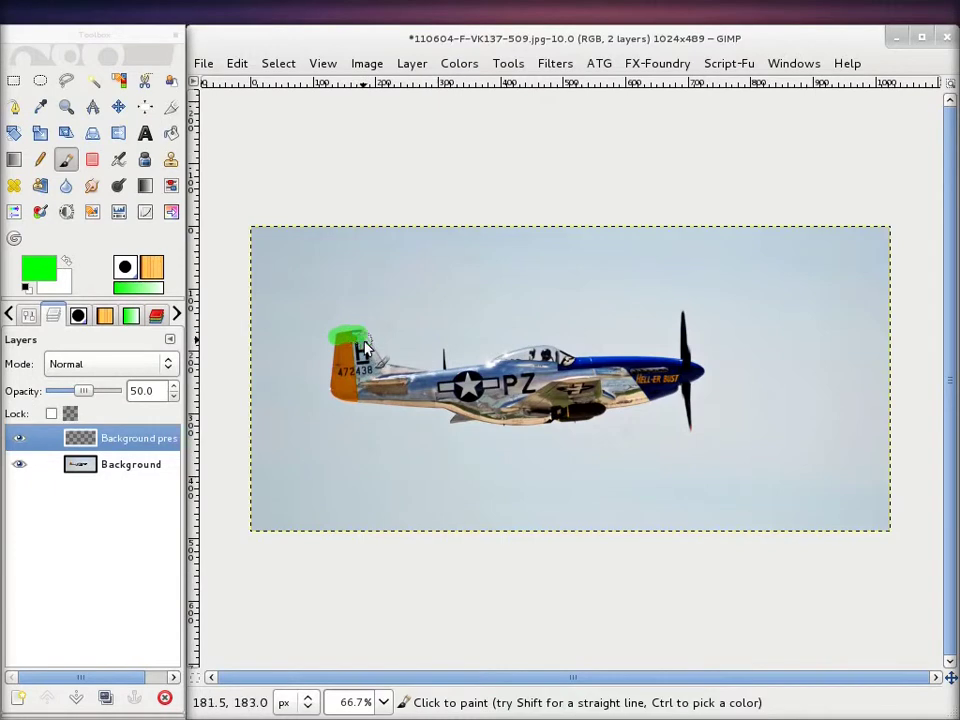
{"action": "scroll", "coordinate": [398, 363], "scroll_direction": "up", "scroll_amount": 2}
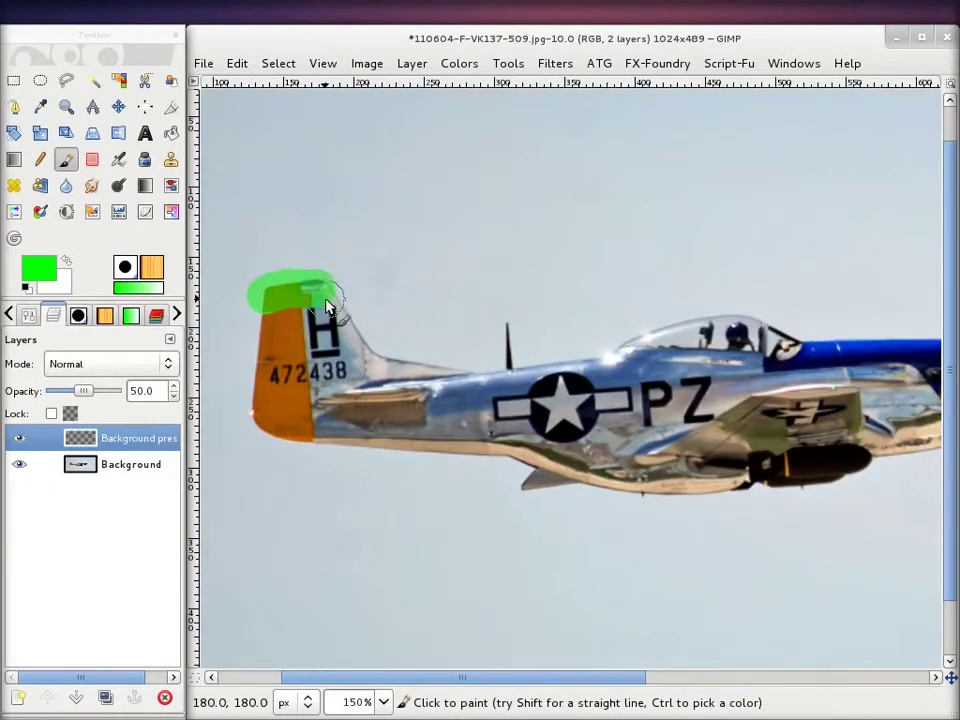
{"action": "mouse_move", "coordinate": [329, 317]}
{"action": "left_mouse_down"}
{"action": "mouse_move", "coordinate": [364, 364]}
{"action": "mouse_move", "coordinate": [439, 386]}
{"action": "mouse_move", "coordinate": [506, 390]}
{"action": "mouse_move", "coordinate": [627, 371]}
{"action": "mouse_move", "coordinate": [711, 336]}
{"action": "mouse_move", "coordinate": [752, 333]}
{"action": "mouse_move", "coordinate": [840, 354]}
{"action": "left_mouse_up"}
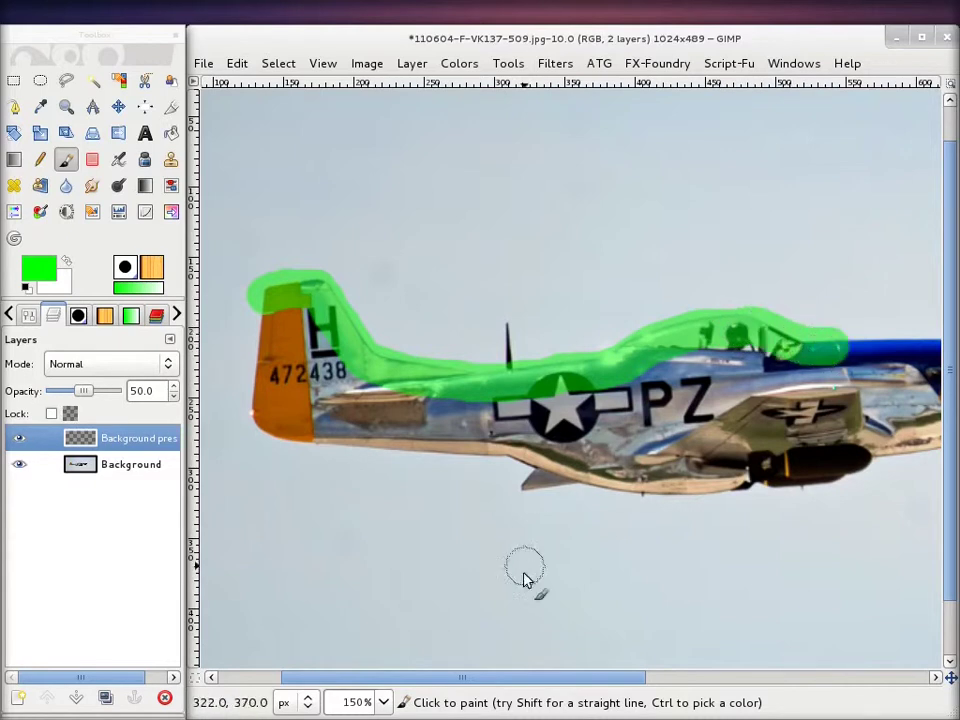
Step: Paint green along the canopy toward the nose and back along the belly
{"action": "left_click_drag", "start_coordinate": [525, 677], "coordinate": [675, 678]}
{"action": "mouse_move", "coordinate": [484, 343]}
{"action": "left_mouse_down"}
{"action": "mouse_move", "coordinate": [678, 353]}
{"action": "mouse_move", "coordinate": [756, 366]}
{"action": "mouse_move", "coordinate": [777, 377]}
{"action": "mouse_move", "coordinate": [778, 392]}
{"action": "mouse_move", "coordinate": [643, 444]}
{"action": "mouse_move", "coordinate": [571, 456]}
{"action": "mouse_move", "coordinate": [518, 484]}
{"action": "mouse_move", "coordinate": [326, 495]}
{"action": "left_mouse_up"}
{"action": "scroll", "coordinate": [300, 465], "scroll_direction": "left", "scroll_amount": 5}
{"action": "left_click_drag", "start_coordinate": [276, 439], "coordinate": [246, 420]}
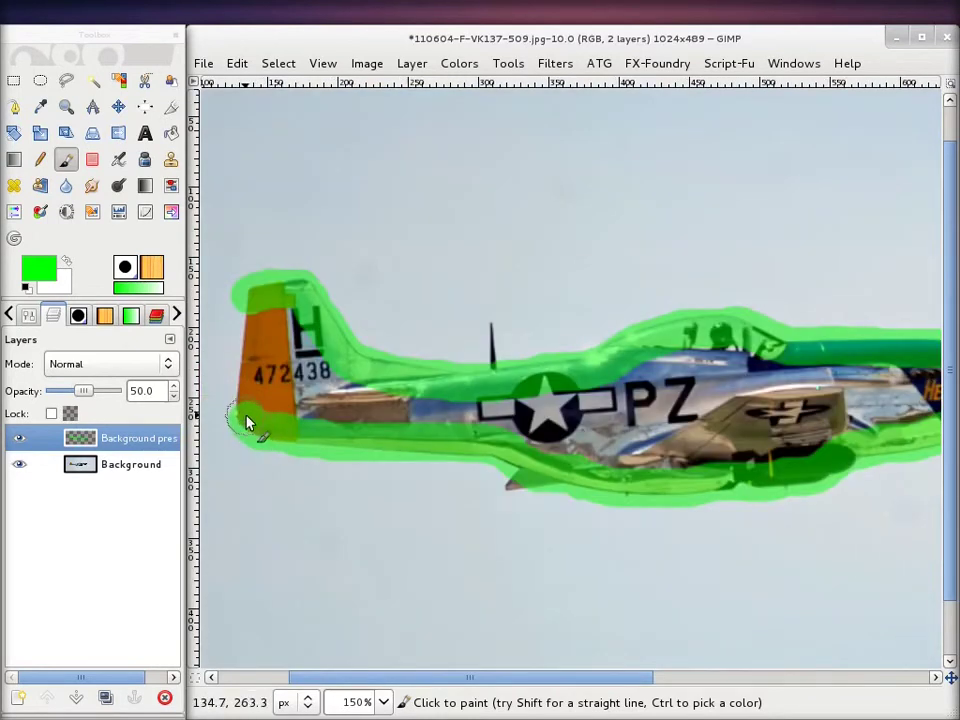
{"action": "scroll", "coordinate": [690, 300], "scroll_direction": "up", "scroll_amount": 1}
{"action": "scroll", "coordinate": [688, 320], "scroll_direction": "down", "scroll_amount": 2}
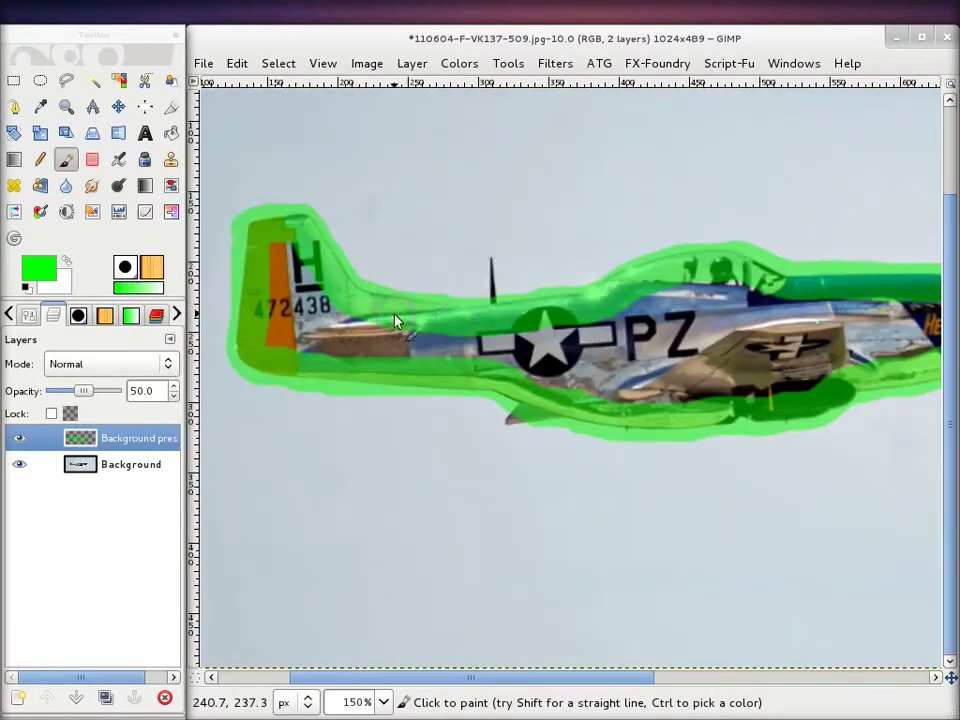
Step: Cover the orange tail patch, fuselage, nose lettering and wing area in green
{"action": "mouse_move", "coordinate": [285, 259]}
{"action": "left_mouse_down"}
{"action": "mouse_move", "coordinate": [294, 270]}
{"action": "mouse_move", "coordinate": [276, 321]}
{"action": "mouse_move", "coordinate": [284, 347]}
{"action": "mouse_move", "coordinate": [446, 349]}
{"action": "mouse_move", "coordinate": [358, 339]}
{"action": "mouse_move", "coordinate": [311, 290]}
{"action": "mouse_move", "coordinate": [313, 332]}
{"action": "mouse_move", "coordinate": [587, 336]}
{"action": "mouse_move", "coordinate": [650, 330]}
{"action": "mouse_move", "coordinate": [740, 298]}
{"action": "mouse_move", "coordinate": [808, 315]}
{"action": "mouse_move", "coordinate": [658, 337]}
{"action": "left_mouse_up"}
{"action": "mouse_move", "coordinate": [528, 362]}
{"action": "left_mouse_down"}
{"action": "mouse_move", "coordinate": [523, 369]}
{"action": "mouse_move", "coordinate": [574, 381]}
{"action": "mouse_move", "coordinate": [508, 409]}
{"action": "mouse_move", "coordinate": [584, 389]}
{"action": "mouse_move", "coordinate": [671, 399]}
{"action": "mouse_move", "coordinate": [658, 360]}
{"action": "mouse_move", "coordinate": [731, 358]}
{"action": "mouse_move", "coordinate": [692, 354]}
{"action": "left_mouse_up"}
{"action": "left_click_drag", "start_coordinate": [575, 679], "coordinate": [697, 679]}
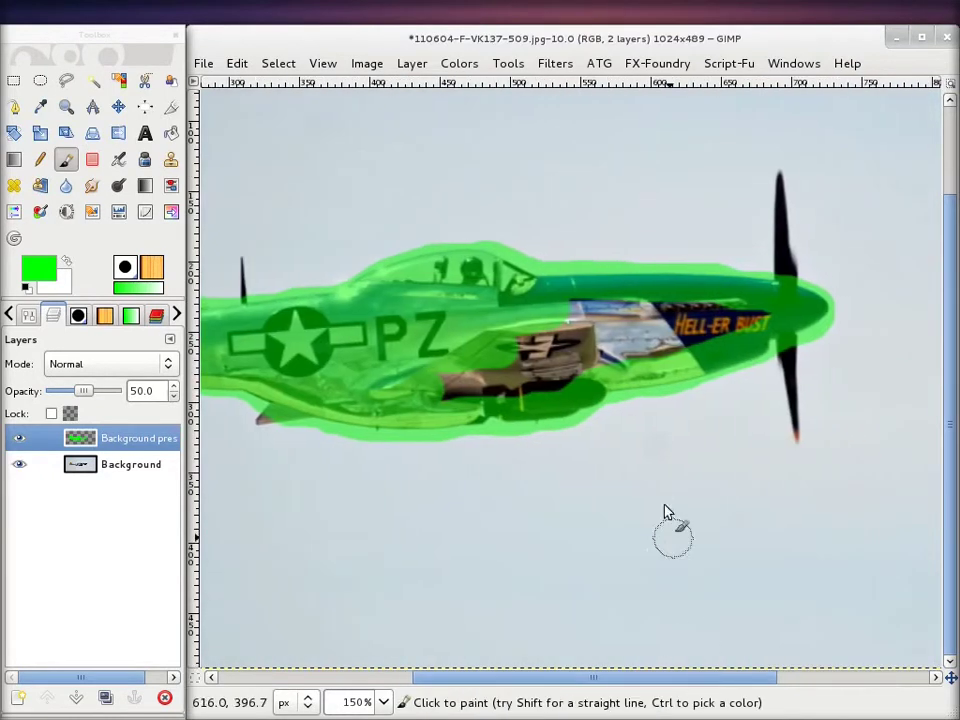
{"action": "mouse_move", "coordinate": [716, 318]}
{"action": "left_mouse_down"}
{"action": "mouse_move", "coordinate": [754, 317]}
{"action": "mouse_move", "coordinate": [744, 328]}
{"action": "mouse_move", "coordinate": [597, 352]}
{"action": "left_mouse_up"}
{"action": "mouse_move", "coordinate": [681, 354]}
{"action": "left_mouse_down"}
{"action": "mouse_move", "coordinate": [546, 349]}
{"action": "mouse_move", "coordinate": [572, 379]}
{"action": "mouse_move", "coordinate": [420, 386]}
{"action": "left_mouse_up"}
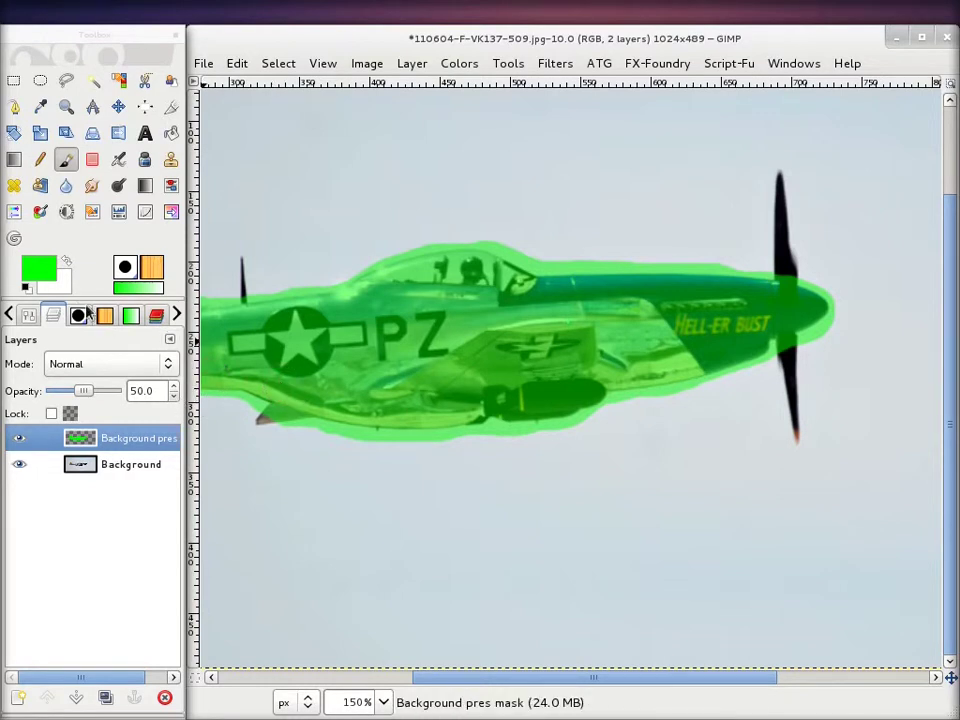
Step: Adjust the Paintbrush scale from 0.53 to 0.89
{"action": "double_click", "coordinate": [66, 160]}
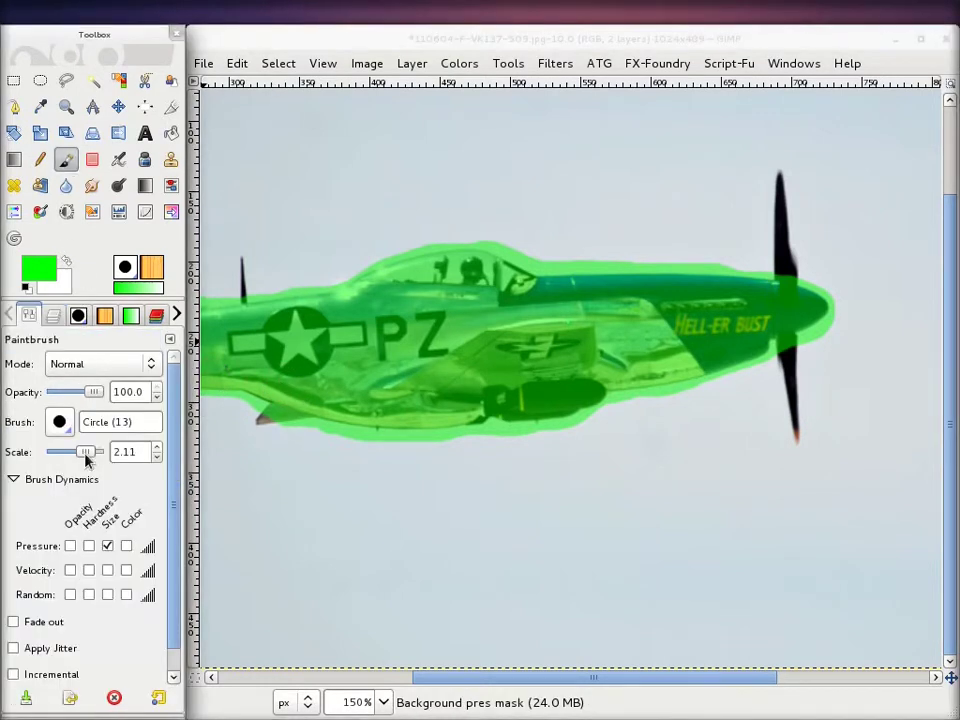
{"action": "left_click_drag", "start_coordinate": [86, 452], "coordinate": [77, 452]}
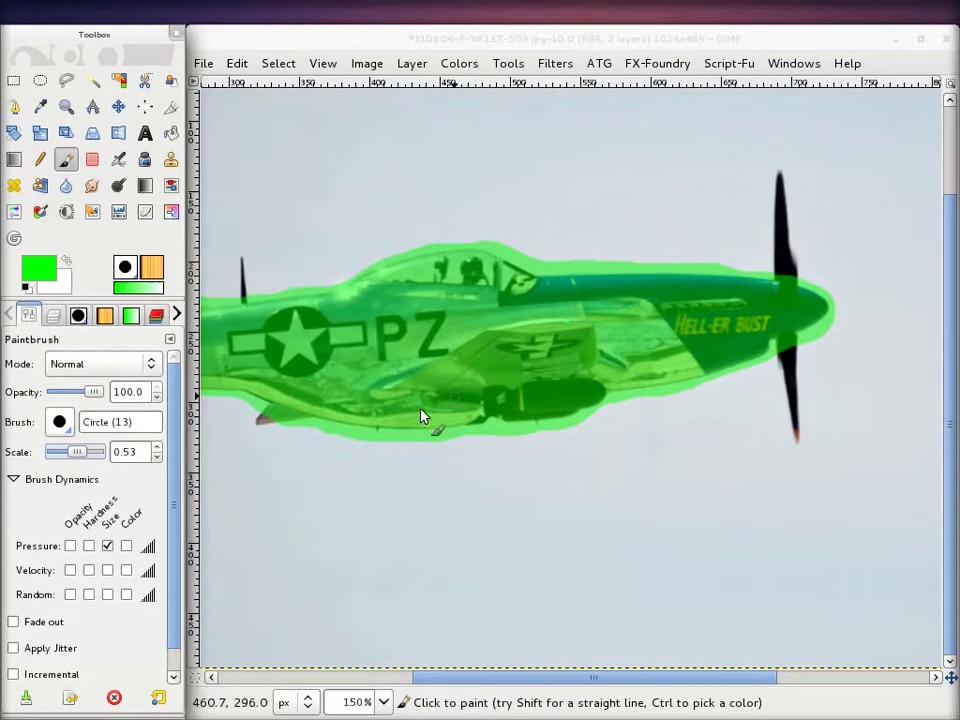
{"action": "left_click_drag", "start_coordinate": [77, 452], "coordinate": [84, 453]}
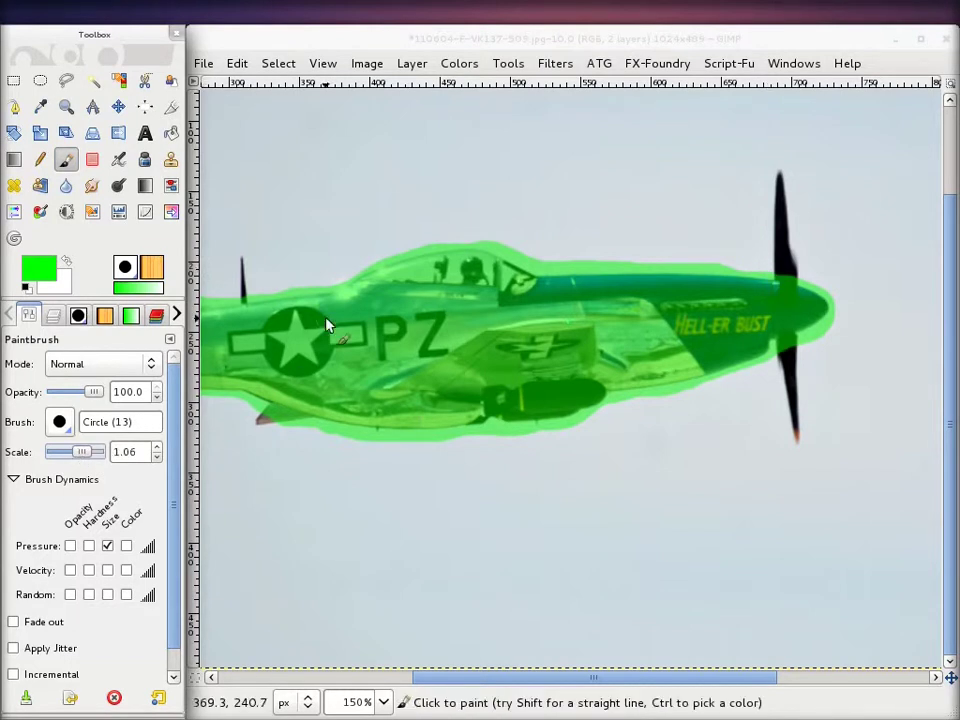
Step: Paint green over the tail fin, lower wing edge and propeller, then zoom out
{"action": "left_click_drag", "start_coordinate": [250, 310], "coordinate": [241, 264]}
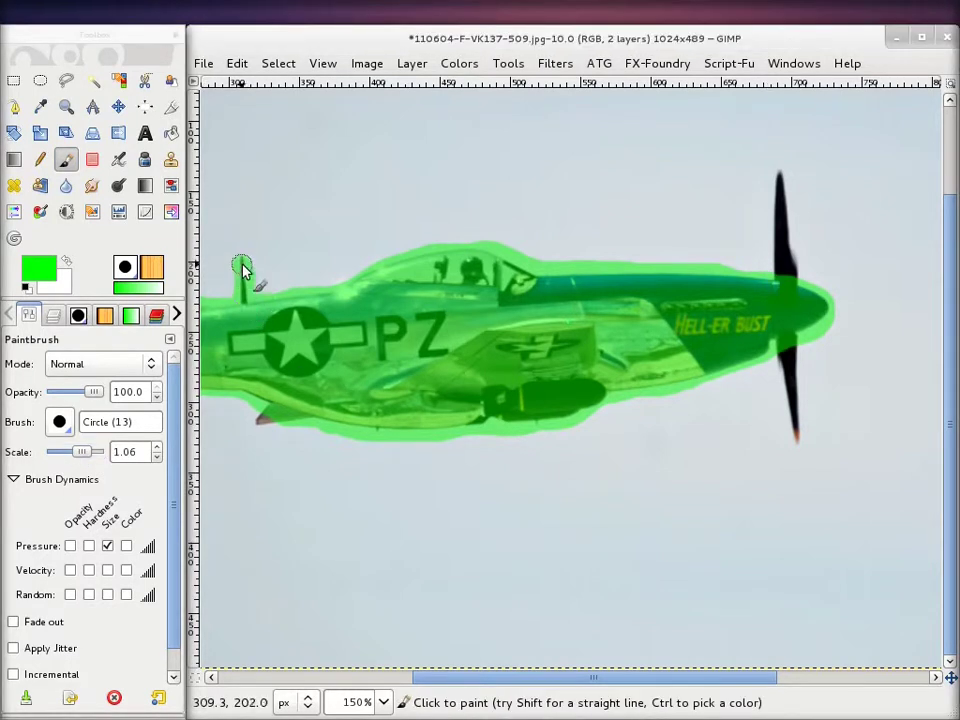
{"action": "left_click_drag", "start_coordinate": [260, 425], "coordinate": [349, 429]}
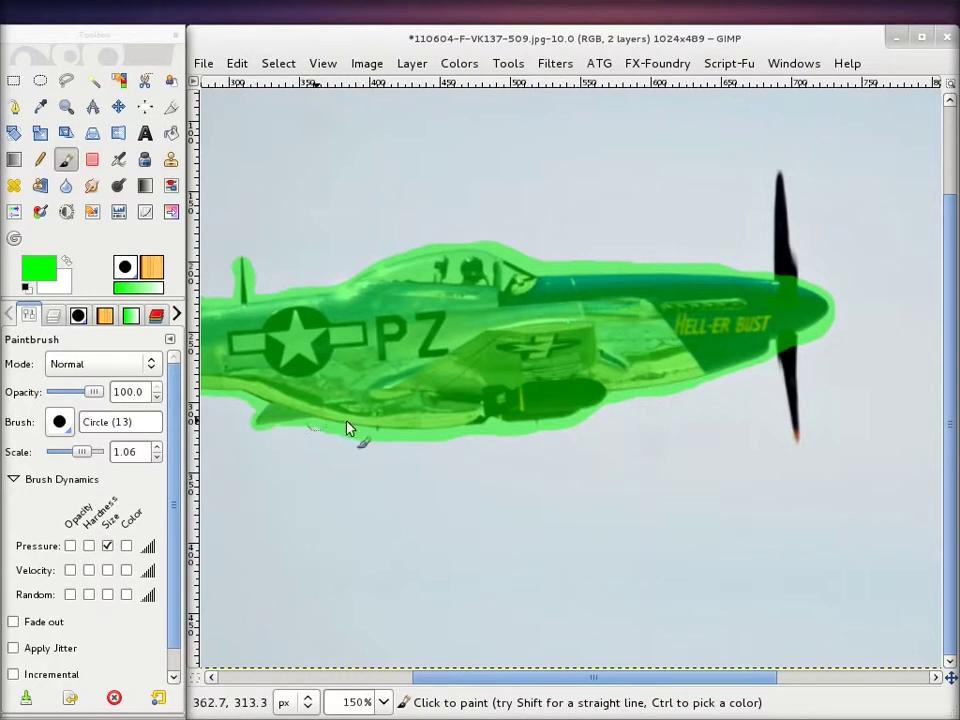
{"action": "mouse_move", "coordinate": [782, 278]}
{"action": "left_mouse_down"}
{"action": "mouse_move", "coordinate": [782, 182]}
{"action": "mouse_move", "coordinate": [799, 296]}
{"action": "mouse_move", "coordinate": [775, 377]}
{"action": "mouse_move", "coordinate": [793, 386]}
{"action": "mouse_move", "coordinate": [800, 445]}
{"action": "left_mouse_up"}
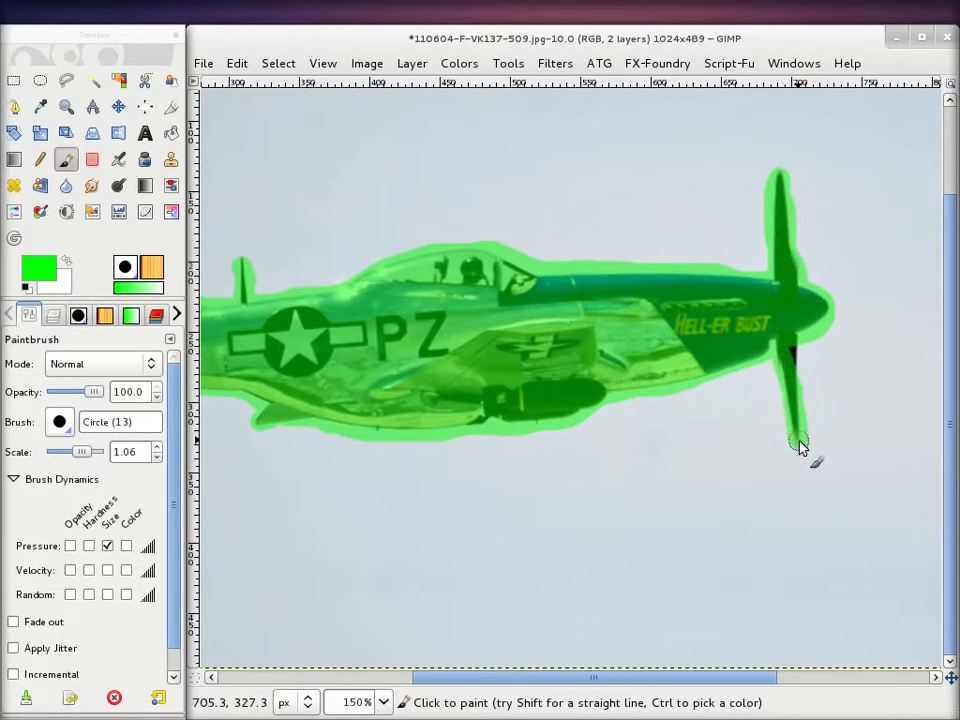
{"action": "scroll", "coordinate": [450, 342], "scroll_direction": "down", "scroll_amount": 1}
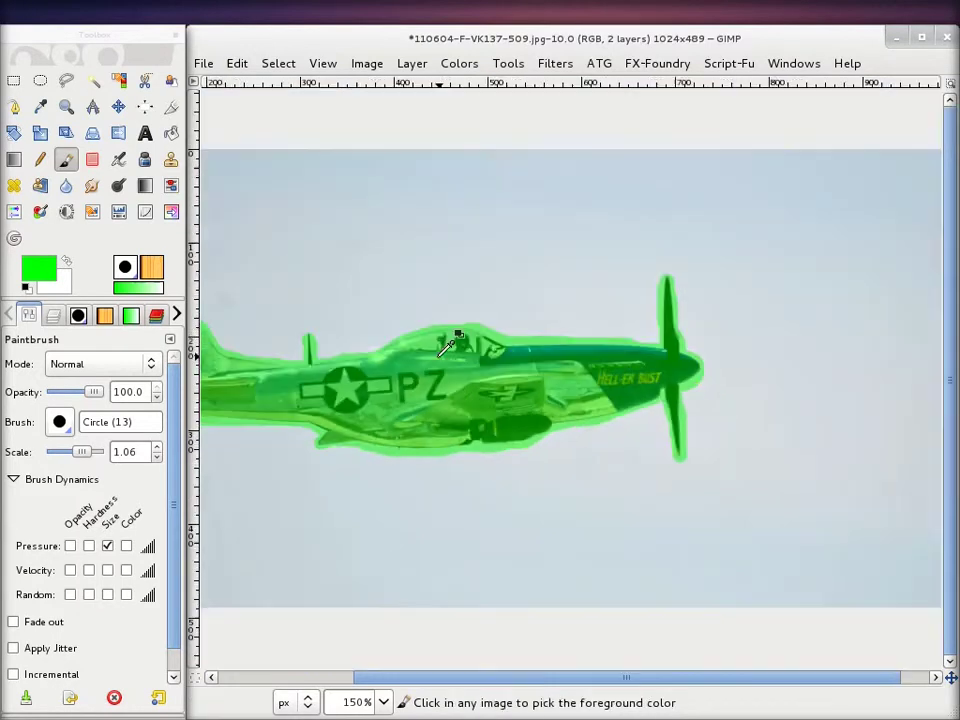
{"action": "scroll", "coordinate": [450, 342], "scroll_direction": "down", "scroll_amount": 2}
{"action": "left_click", "coordinate": [53, 315]}
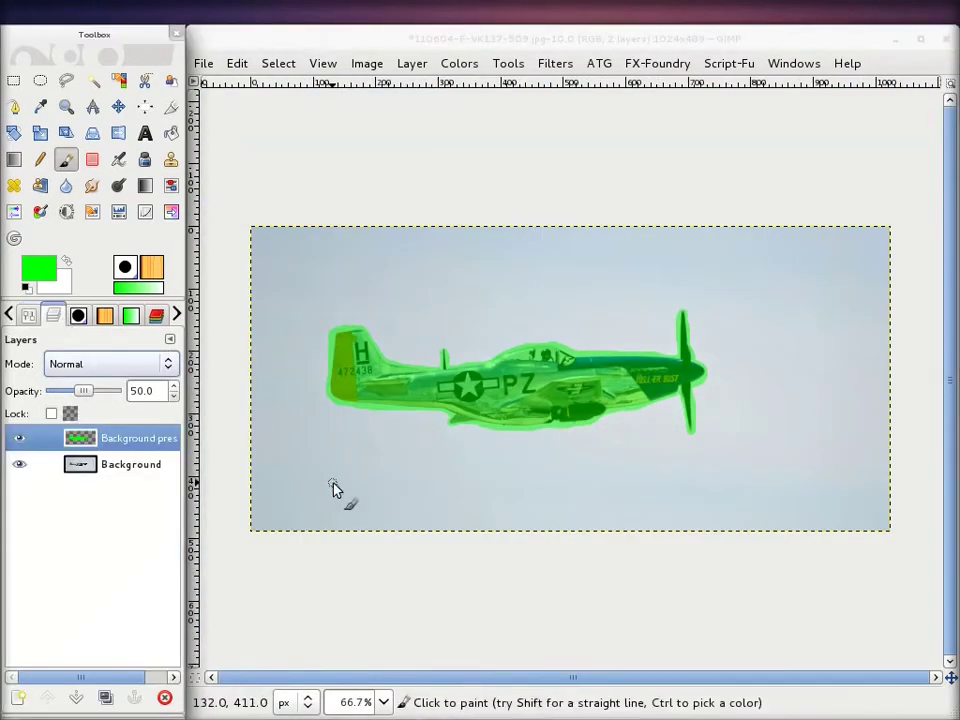
Step: Run Liquid Rescale to 1024×768 using the preservation mask at strength 1000
{"action": "key", "text": "alt+Tab"}
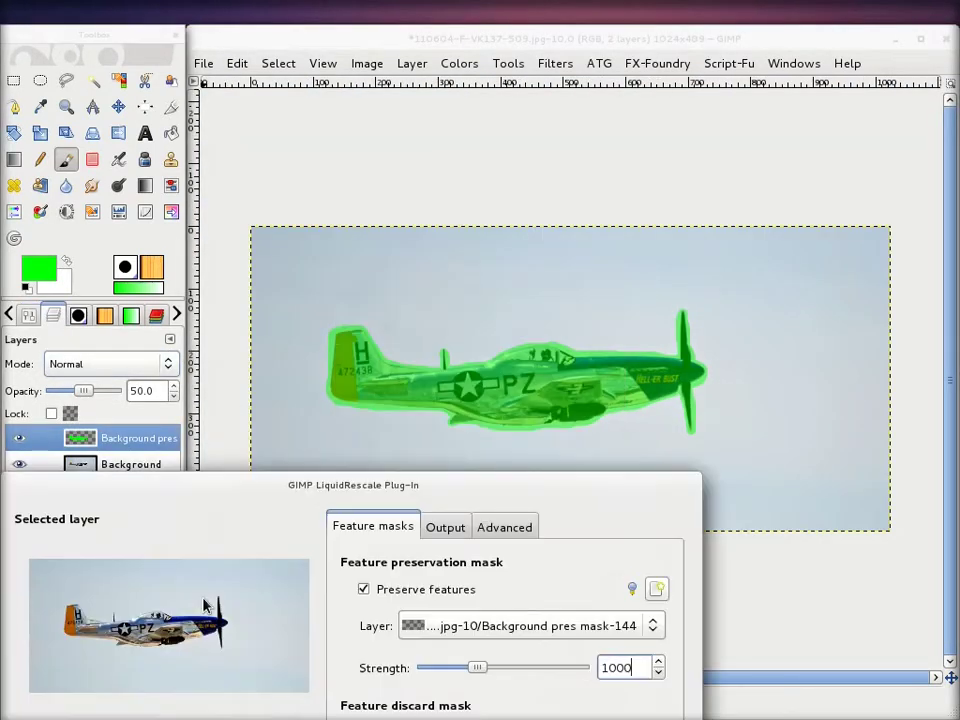
{"action": "mouse_move", "coordinate": [295, 481]}
{"action": "left_mouse_down"}
{"action": "mouse_move", "coordinate": [465, 360]}
{"action": "mouse_move", "coordinate": [509, 202]}
{"action": "left_mouse_up"}
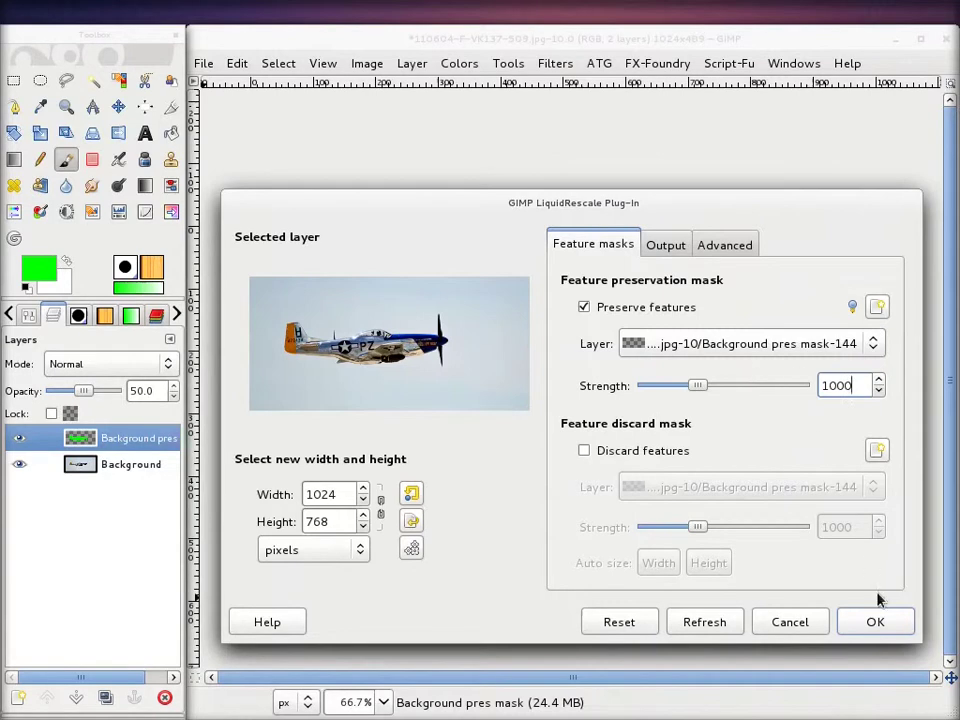
{"action": "left_click", "coordinate": [876, 623]}
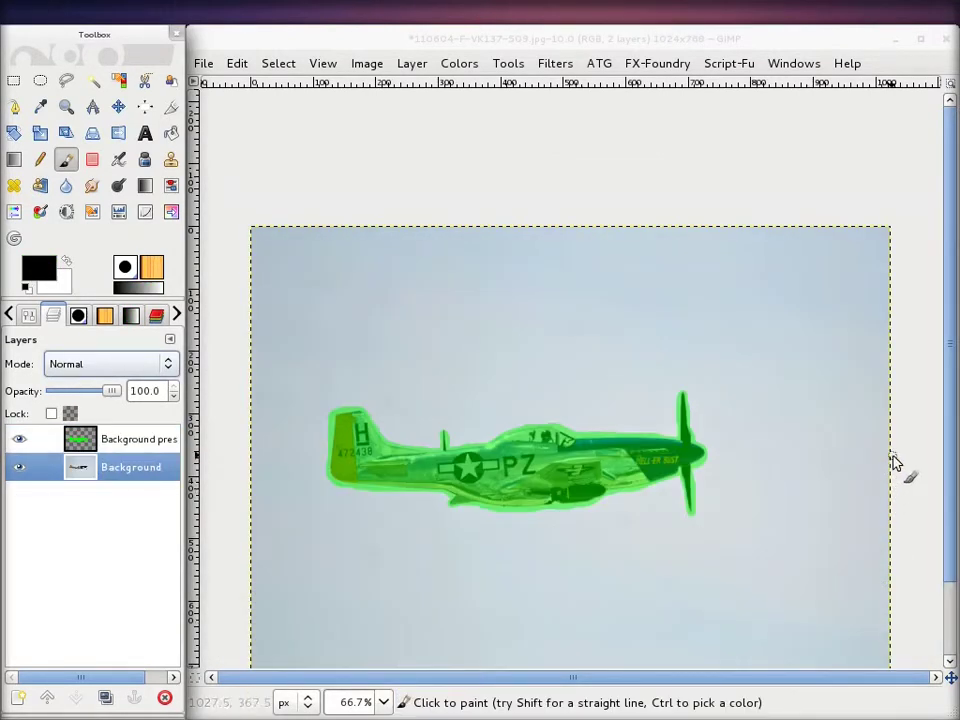
{"action": "key", "text": "minus"}
{"action": "key", "text": "minus"}
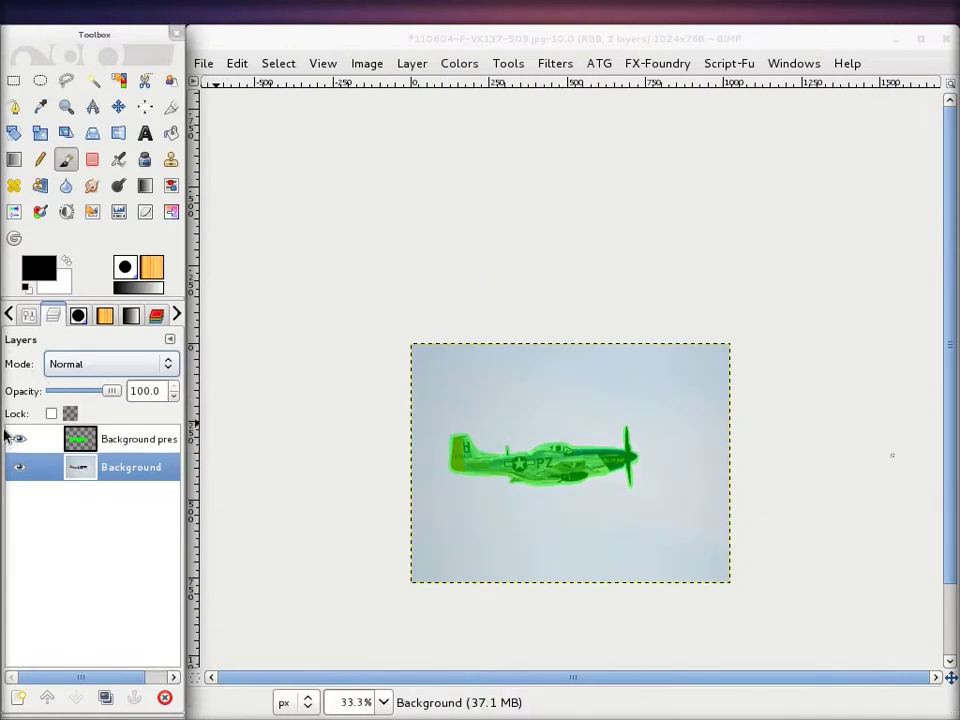
Step: Hide the Background pres mask layer, inspect the rescaled plane, and close the image
{"action": "left_click", "coordinate": [19, 439]}
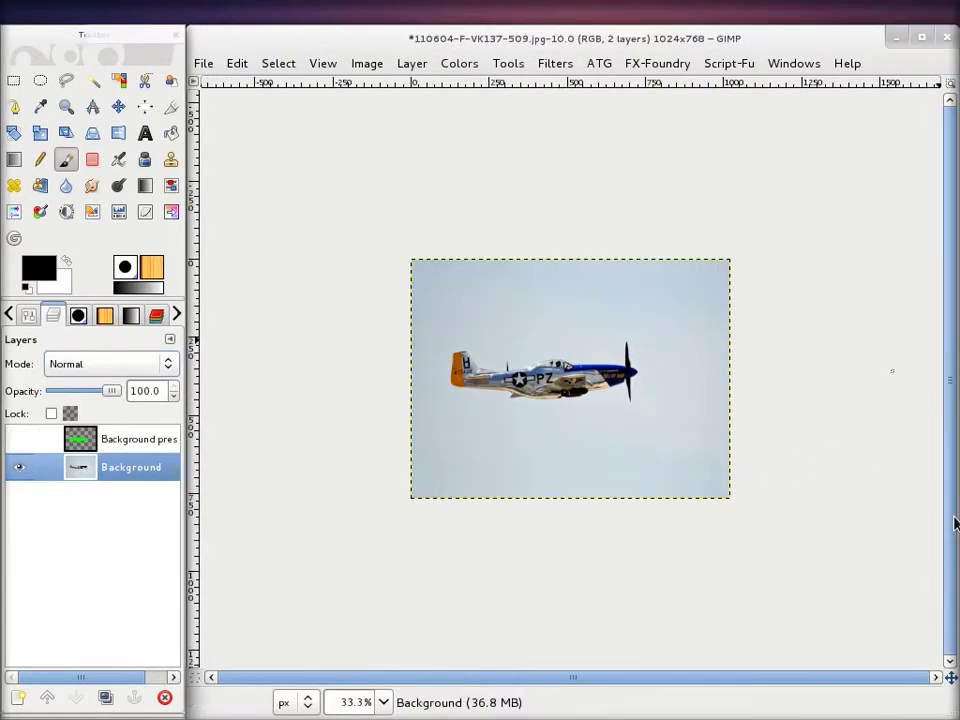
{"action": "key", "text": "plus"}
{"action": "key", "text": "plus"}
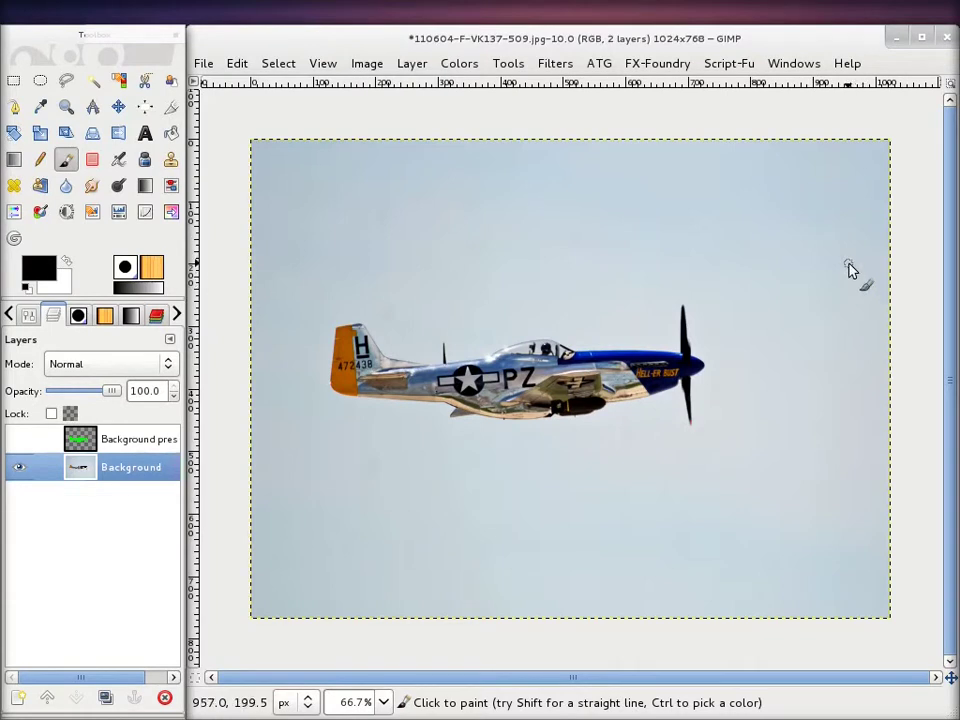
{"action": "left_click", "coordinate": [948, 40]}
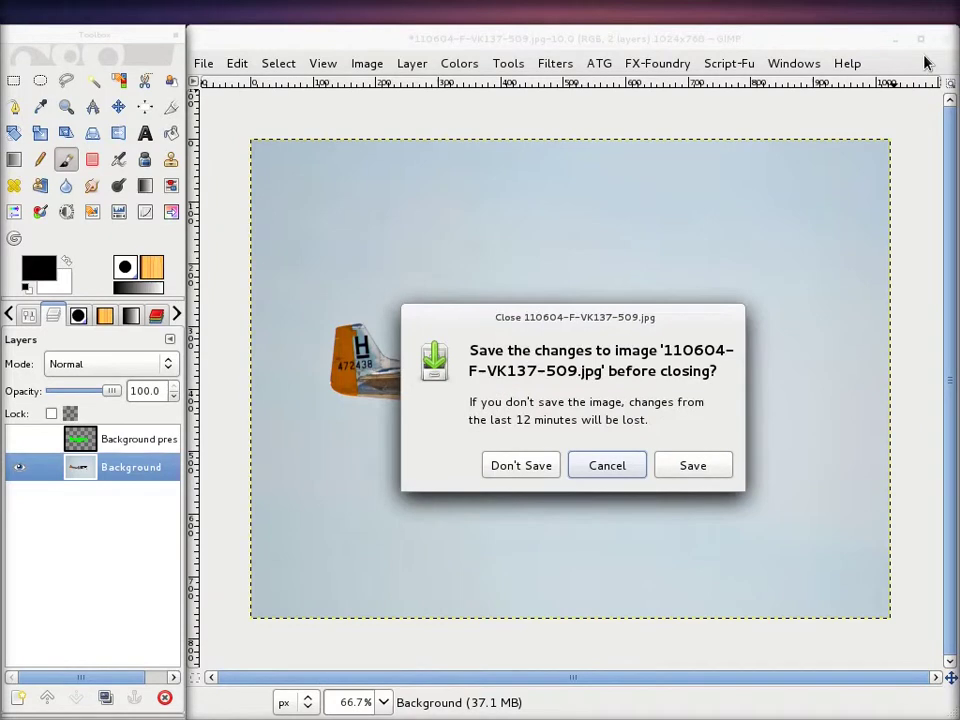
Step: Close the Mustang without saving, then position, enlarge and zoom the F-22 image window
{"action": "left_click", "coordinate": [525, 466]}
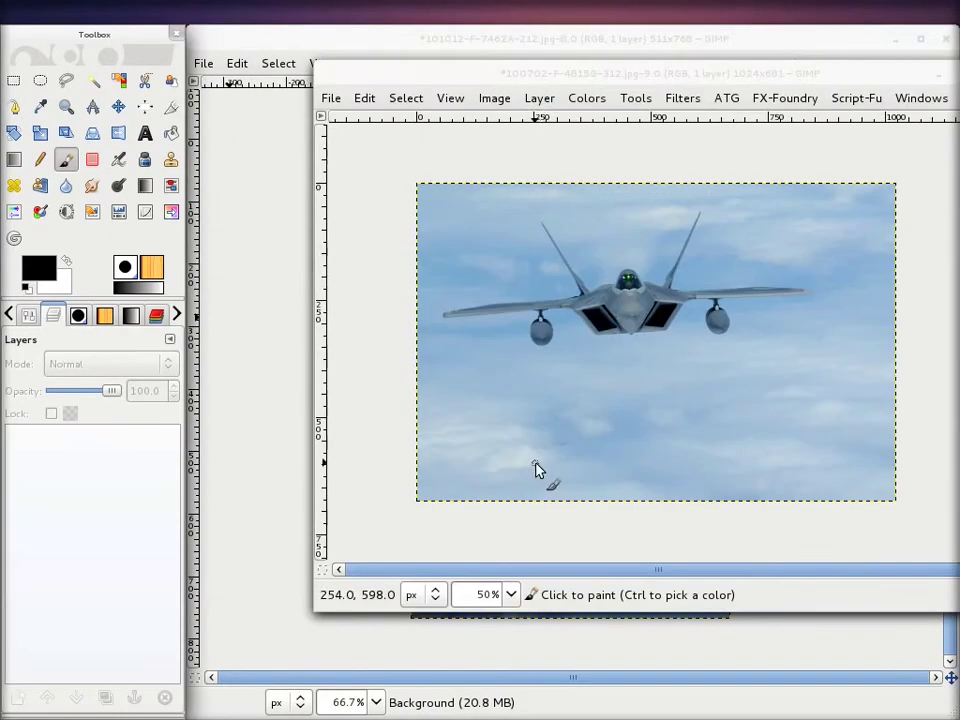
{"action": "left_click", "coordinate": [722, 78]}
{"action": "left_click_drag", "start_coordinate": [722, 73], "coordinate": [594, 39]}
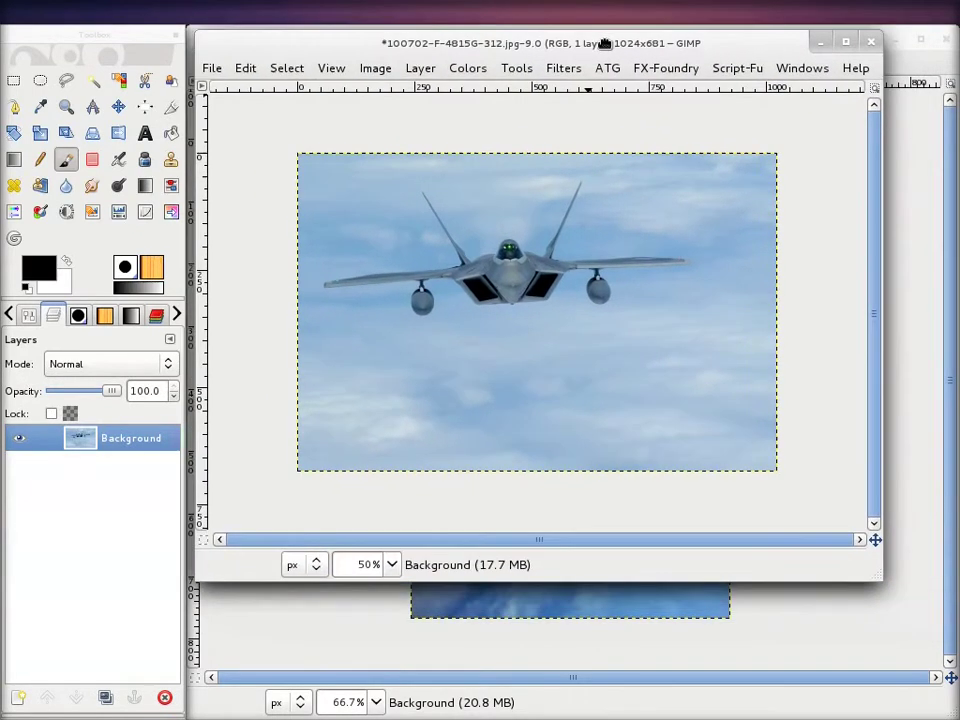
{"action": "left_click_drag", "start_coordinate": [872, 573], "coordinate": [948, 704]}
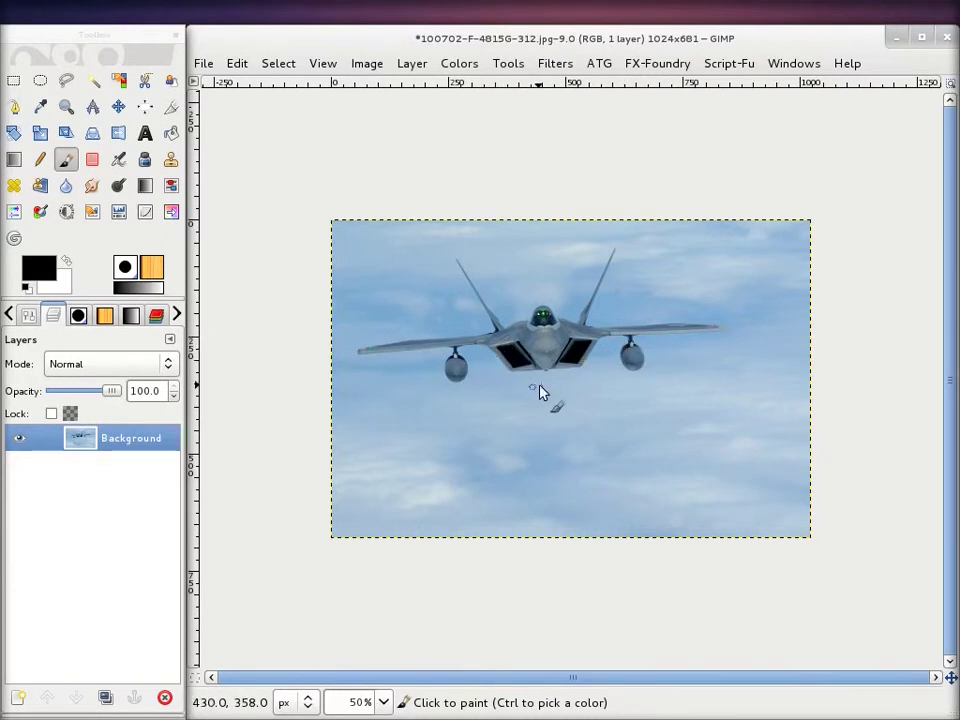
{"action": "scroll", "coordinate": [517, 310], "scroll_direction": "up", "scroll_amount": 1}
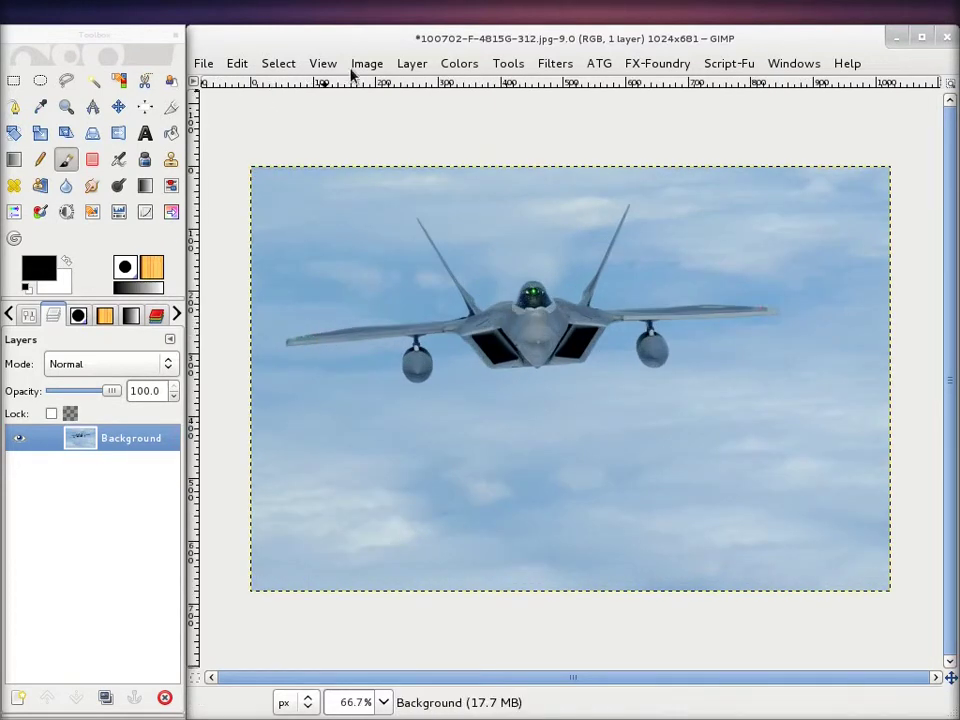
Step: Launch Liquid Rescale on the F-22 photo and create a new 'Background pres mask' layer
{"action": "left_click", "coordinate": [408, 65]}
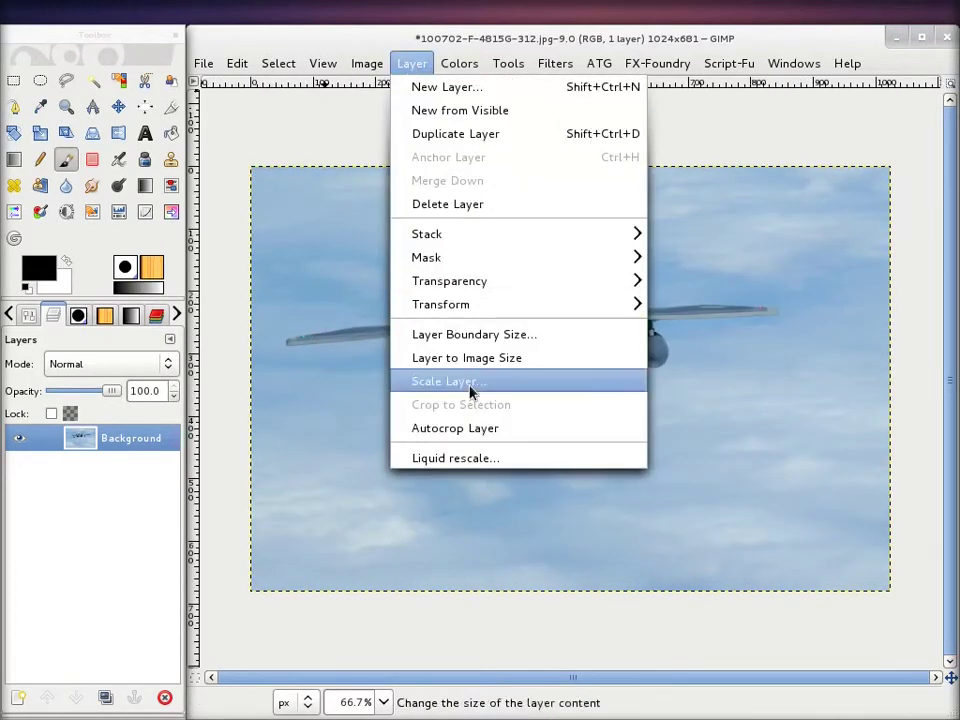
{"action": "left_click", "coordinate": [460, 460]}
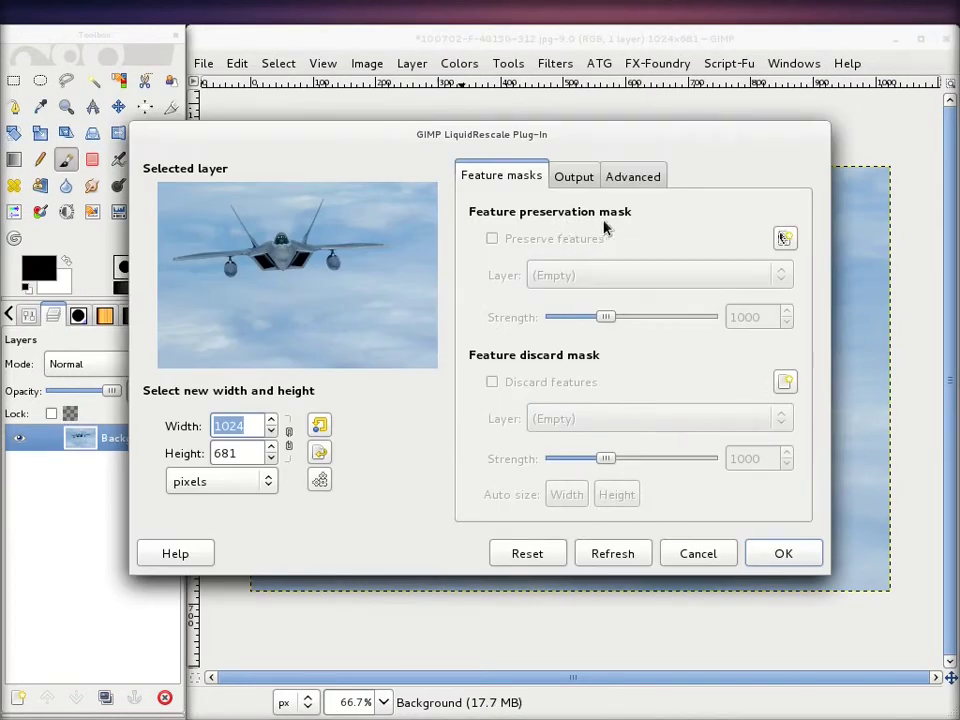
{"action": "left_click", "coordinate": [785, 238]}
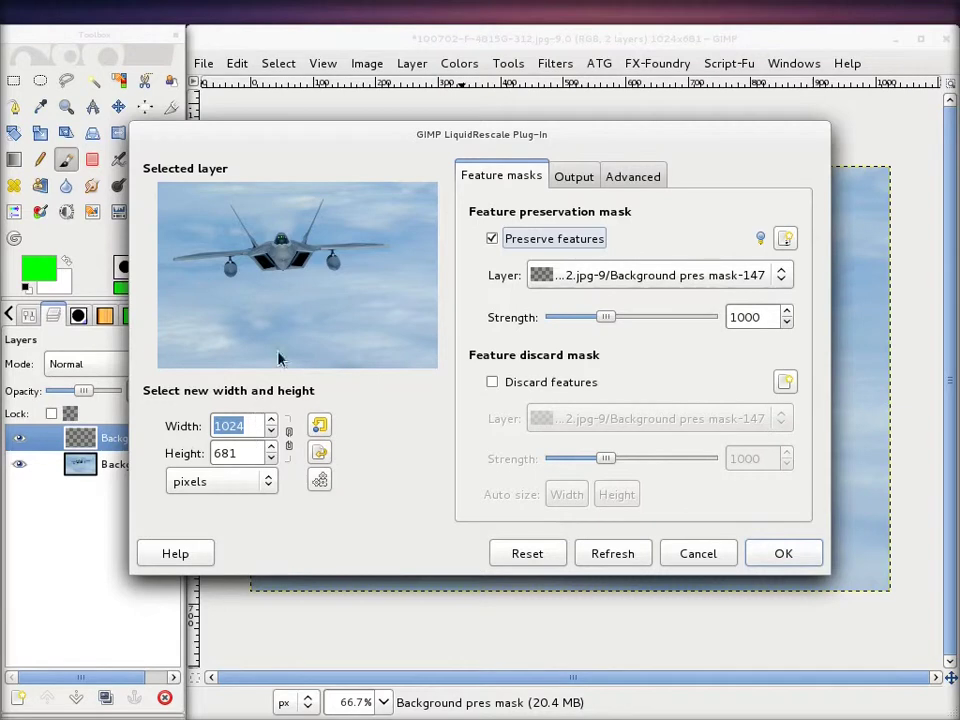
{"action": "left_click_drag", "start_coordinate": [489, 136], "coordinate": [298, 368]}
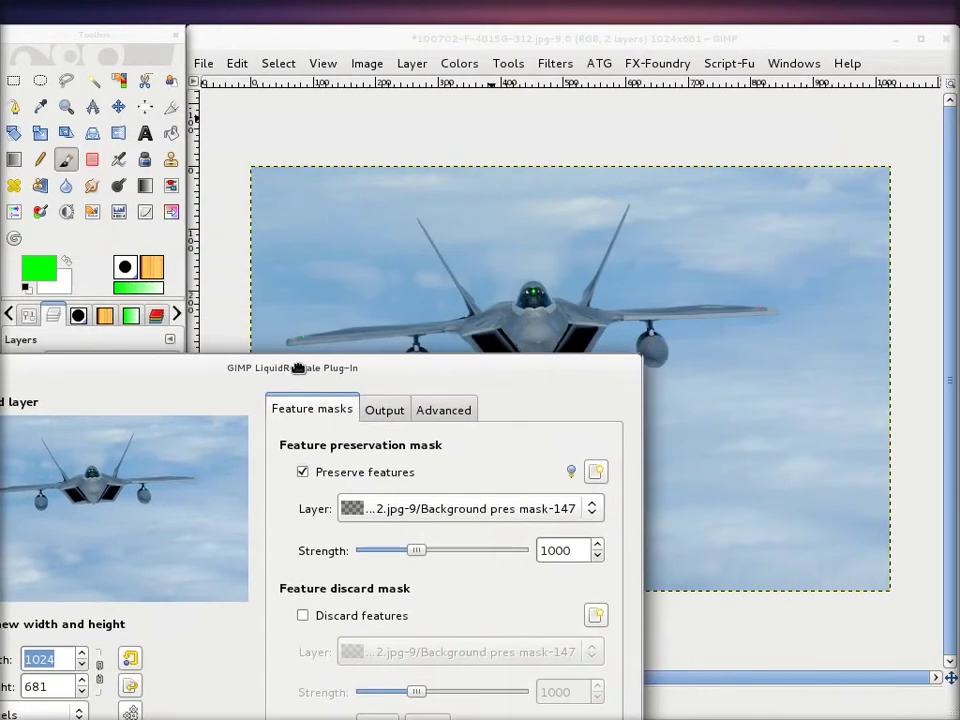
{"action": "left_click", "coordinate": [545, 45]}
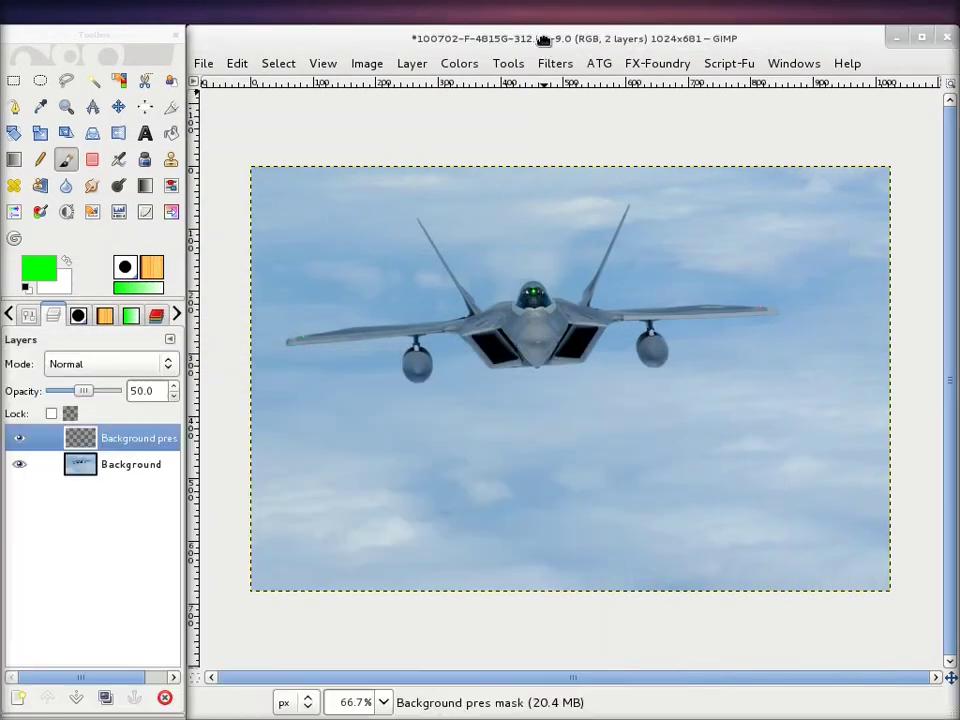
Step: Paint green mask over the left tail fin, wing edges, engine pylon and fuselage edge
{"action": "scroll", "coordinate": [458, 272], "scroll_direction": "up", "scroll_amount": 2, "text": "ctrl"}
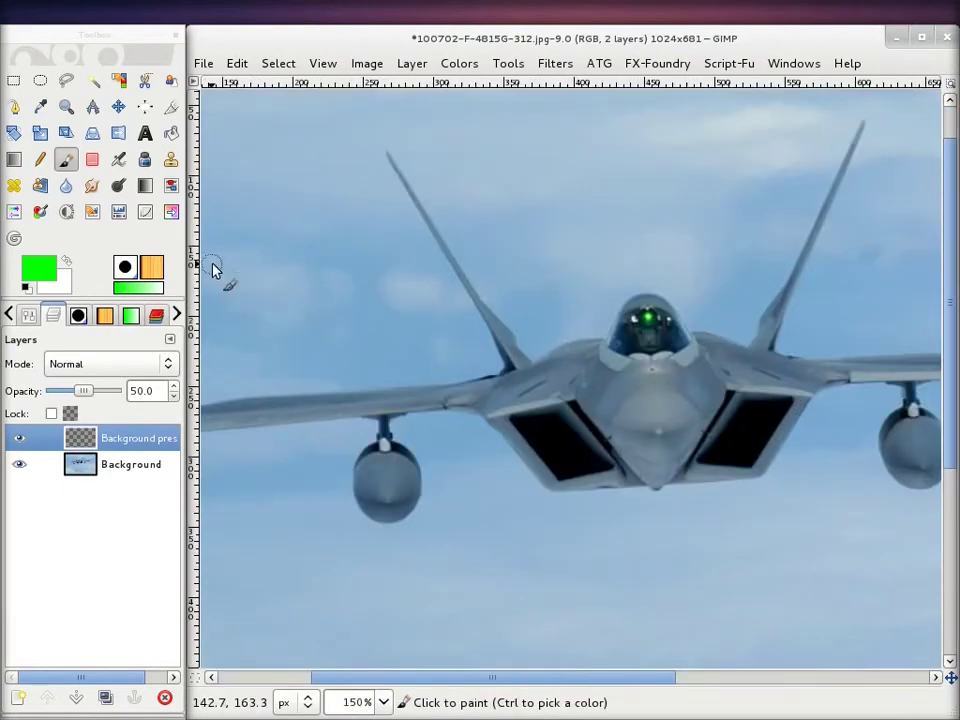
{"action": "left_click", "coordinate": [386, 155]}
{"action": "left_click_drag", "start_coordinate": [392, 166], "coordinate": [456, 258]}
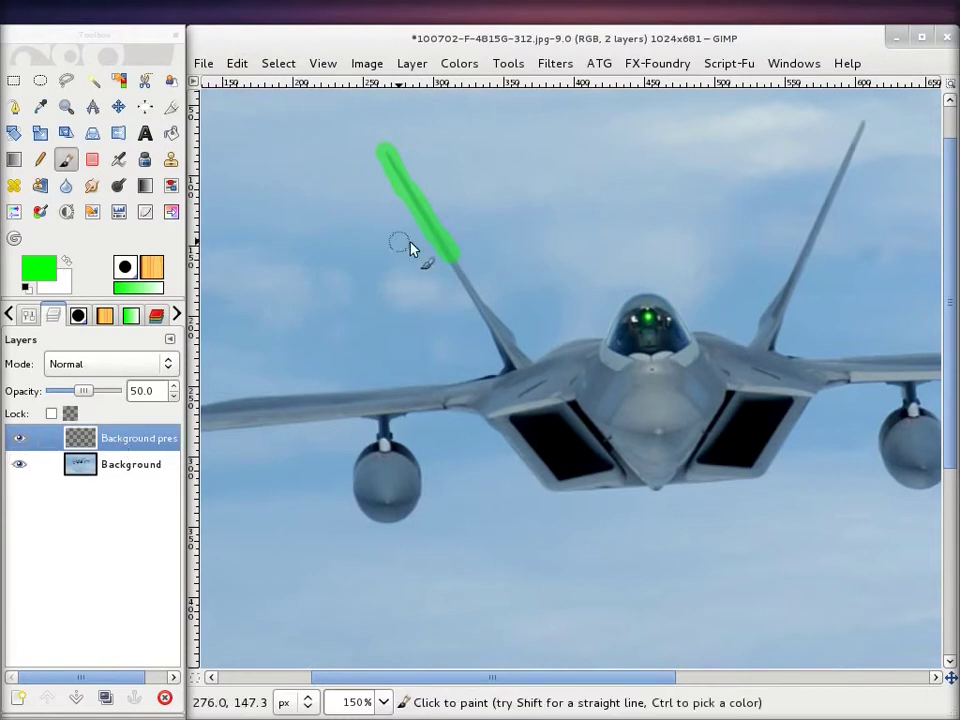
{"action": "left_click_drag", "start_coordinate": [450, 258], "coordinate": [471, 294]}
{"action": "left_click", "coordinate": [760, 345], "text": "shift"}
{"action": "left_click", "coordinate": [645, 330], "text": "shift"}
{"action": "scroll", "coordinate": [699, 386], "scroll_direction": "right", "scroll_amount": 5}
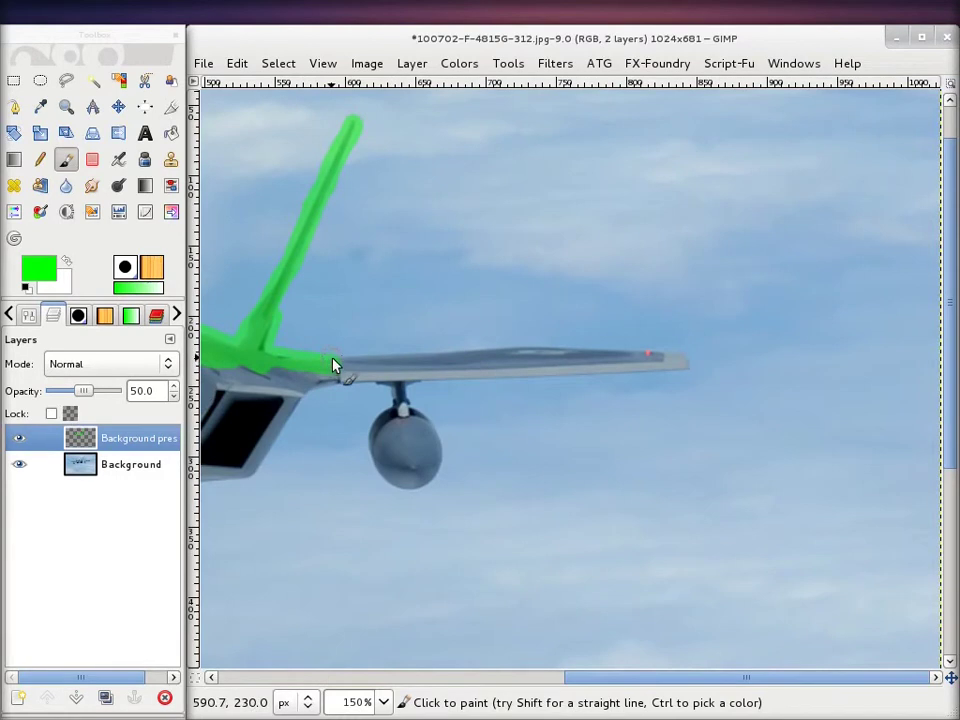
{"action": "left_click_drag", "start_coordinate": [339, 368], "coordinate": [507, 358]}
{"action": "mouse_move", "coordinate": [617, 358]}
{"action": "left_mouse_down"}
{"action": "mouse_move", "coordinate": [681, 364]}
{"action": "mouse_move", "coordinate": [420, 422]}
{"action": "mouse_move", "coordinate": [441, 456]}
{"action": "mouse_move", "coordinate": [435, 483]}
{"action": "mouse_move", "coordinate": [420, 491]}
{"action": "mouse_move", "coordinate": [403, 491]}
{"action": "mouse_move", "coordinate": [372, 464]}
{"action": "mouse_move", "coordinate": [379, 424]}
{"action": "mouse_move", "coordinate": [399, 416]}
{"action": "mouse_move", "coordinate": [422, 471]}
{"action": "mouse_move", "coordinate": [401, 476]}
{"action": "mouse_move", "coordinate": [390, 439]}
{"action": "mouse_move", "coordinate": [405, 458]}
{"action": "left_mouse_up"}
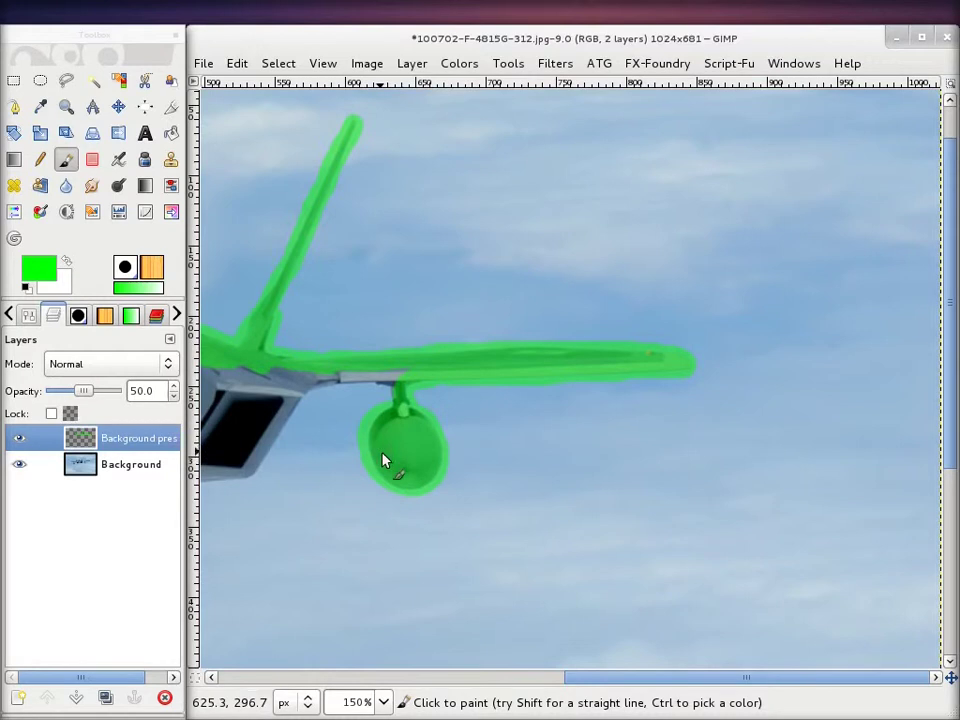
{"action": "left_click_drag", "start_coordinate": [398, 405], "coordinate": [399, 381]}
{"action": "left_click_drag", "start_coordinate": [333, 383], "coordinate": [300, 401]}
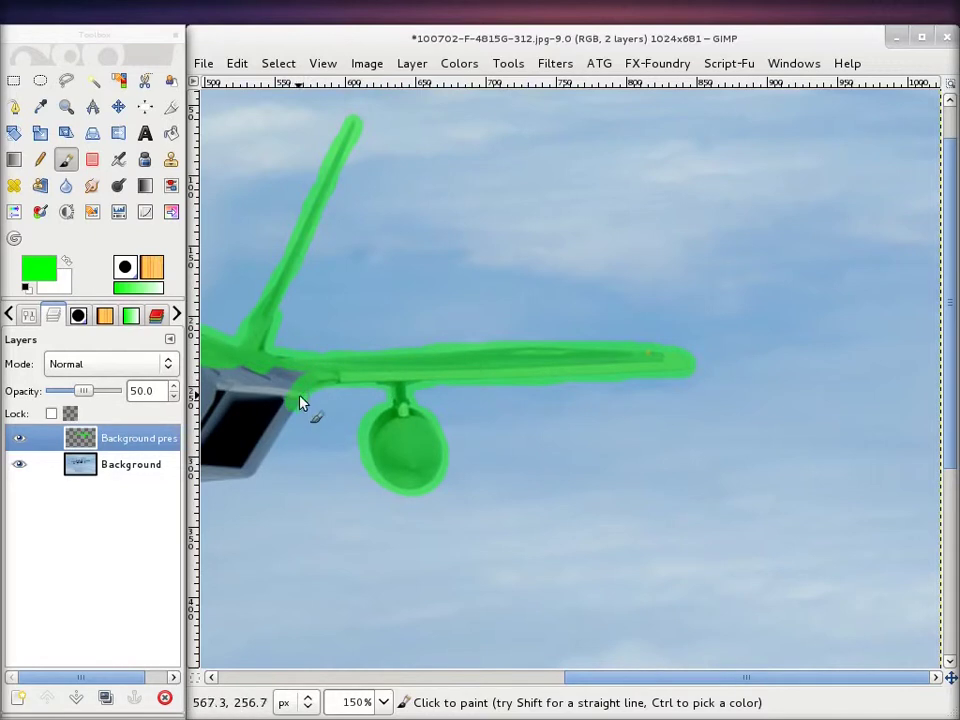
Step: Paint green over the lower fuselage, intake edge and grey patches around the canopy
{"action": "scroll", "coordinate": [336, 381], "scroll_direction": "down", "scroll_amount": 2}
{"action": "scroll", "coordinate": [336, 381], "scroll_direction": "left", "scroll_amount": 3}
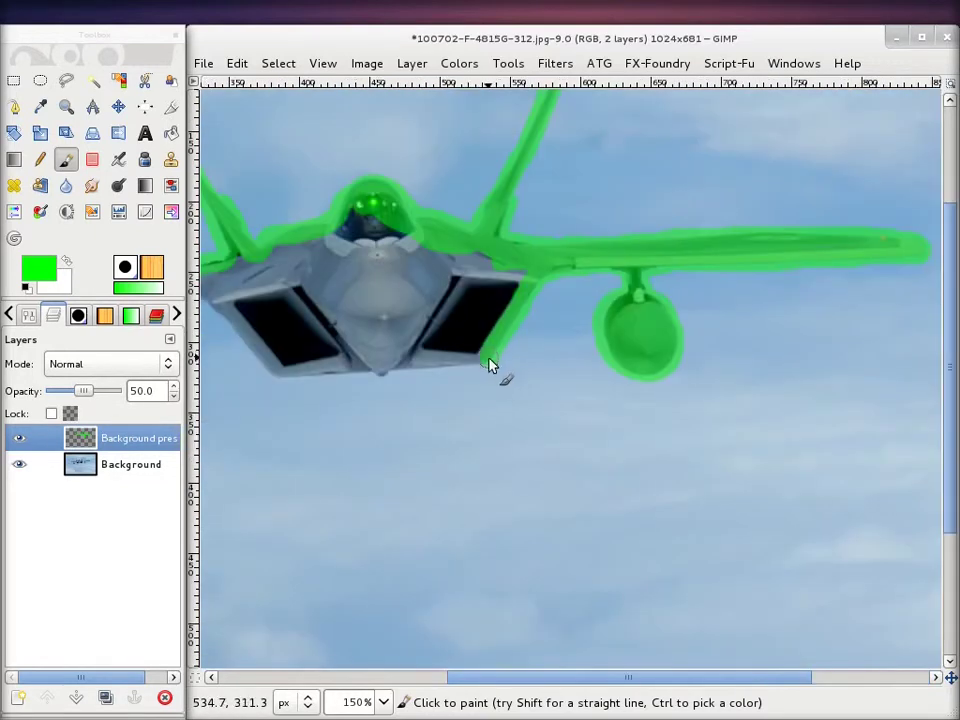
{"action": "left_click_drag", "start_coordinate": [473, 369], "coordinate": [354, 380]}
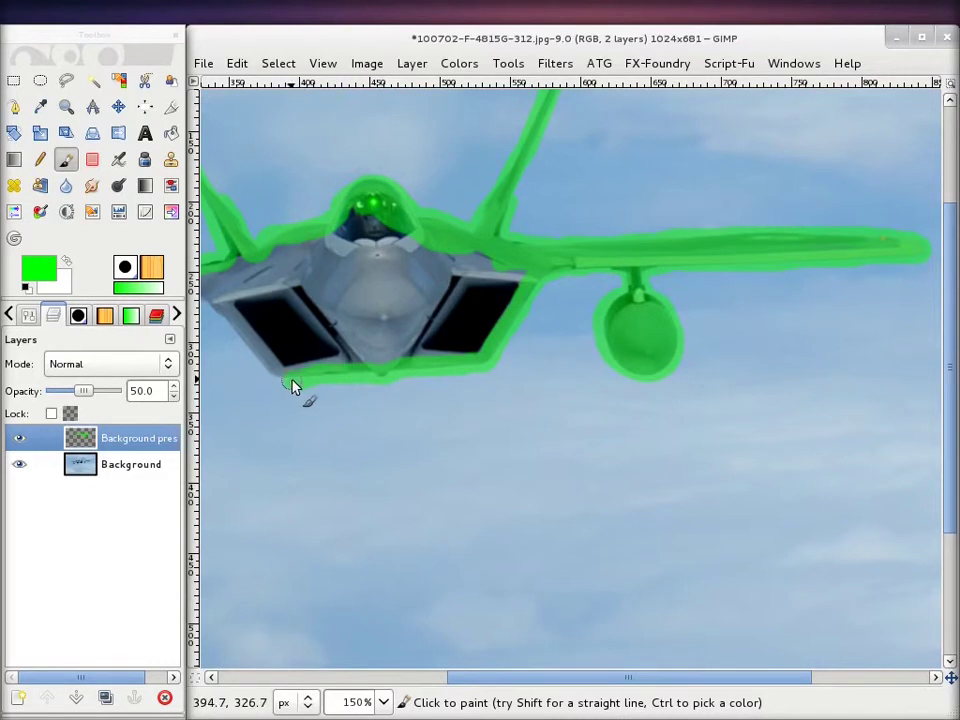
{"action": "mouse_move", "coordinate": [285, 339]}
{"action": "left_mouse_down"}
{"action": "mouse_move", "coordinate": [524, 400]}
{"action": "mouse_move", "coordinate": [529, 444]}
{"action": "left_mouse_up"}
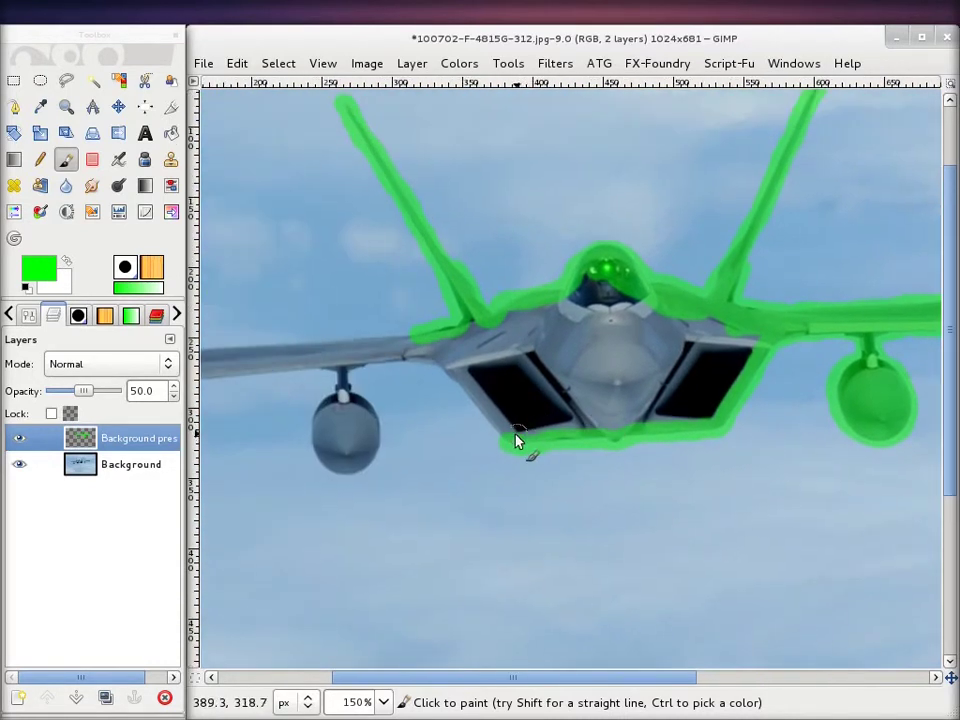
{"action": "mouse_move", "coordinate": [478, 419]}
{"action": "left_mouse_down"}
{"action": "mouse_move", "coordinate": [446, 373]}
{"action": "mouse_move", "coordinate": [373, 371]}
{"action": "mouse_move", "coordinate": [351, 396]}
{"action": "mouse_move", "coordinate": [376, 421]}
{"action": "mouse_move", "coordinate": [376, 452]}
{"action": "mouse_move", "coordinate": [349, 476]}
{"action": "mouse_move", "coordinate": [332, 476]}
{"action": "mouse_move", "coordinate": [315, 454]}
{"action": "mouse_move", "coordinate": [311, 436]}
{"action": "mouse_move", "coordinate": [341, 399]}
{"action": "mouse_move", "coordinate": [361, 433]}
{"action": "mouse_move", "coordinate": [343, 461]}
{"action": "mouse_move", "coordinate": [332, 424]}
{"action": "mouse_move", "coordinate": [331, 459]}
{"action": "left_mouse_up"}
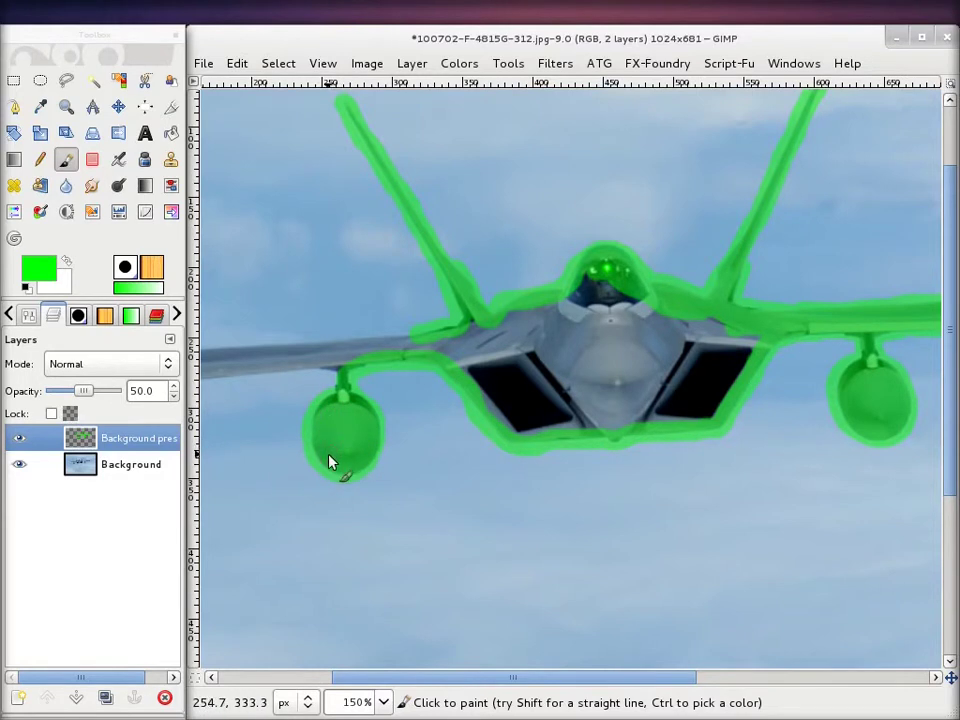
{"action": "mouse_move", "coordinate": [654, 395]}
{"action": "left_mouse_down"}
{"action": "mouse_move", "coordinate": [662, 379]}
{"action": "mouse_move", "coordinate": [542, 400]}
{"action": "left_mouse_up"}
{"action": "mouse_move", "coordinate": [617, 338]}
{"action": "left_mouse_down"}
{"action": "mouse_move", "coordinate": [536, 321]}
{"action": "mouse_move", "coordinate": [486, 347]}
{"action": "mouse_move", "coordinate": [530, 350]}
{"action": "mouse_move", "coordinate": [489, 390]}
{"action": "mouse_move", "coordinate": [514, 381]}
{"action": "left_mouse_up"}
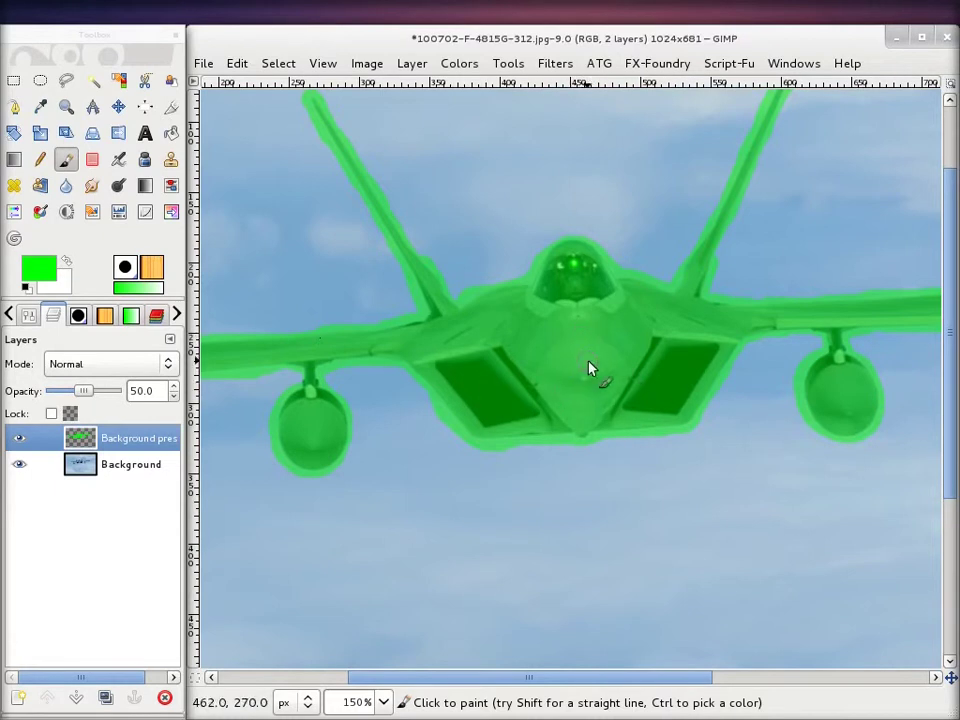
{"action": "scroll", "coordinate": [587, 370], "scroll_direction": "down", "scroll_amount": 1, "text": "ctrl"}
{"action": "scroll", "coordinate": [577, 343], "scroll_direction": "down", "scroll_amount": 1, "text": "ctrl"}
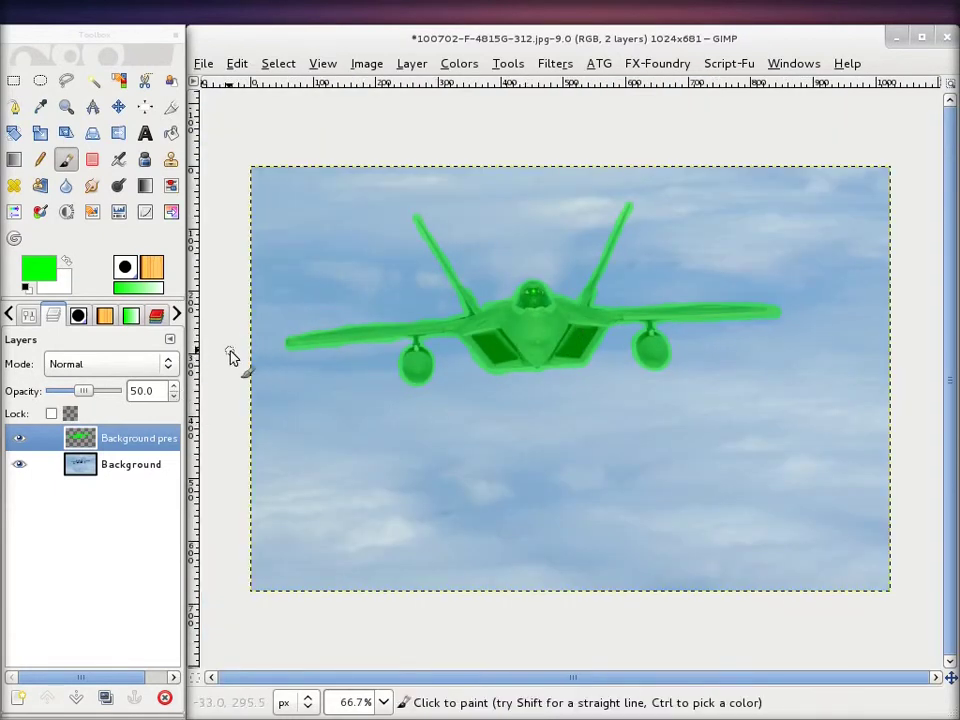
{"action": "key", "text": "alt+Tab"}
Step: Run Liquid Rescale on the jet photo at width 1024, height 768 with Preserve features on
{"action": "left_click_drag", "start_coordinate": [278, 366], "coordinate": [480, 158]}
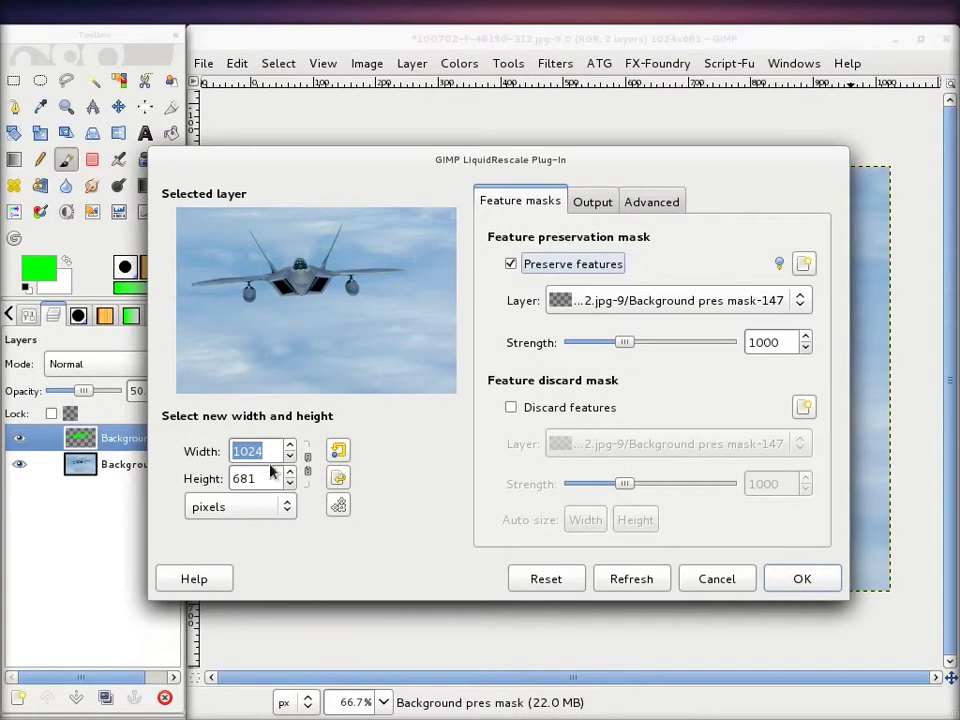
{"action": "left_click_drag", "start_coordinate": [256, 478], "coordinate": [220, 478]}
{"action": "type", "text": "7"}
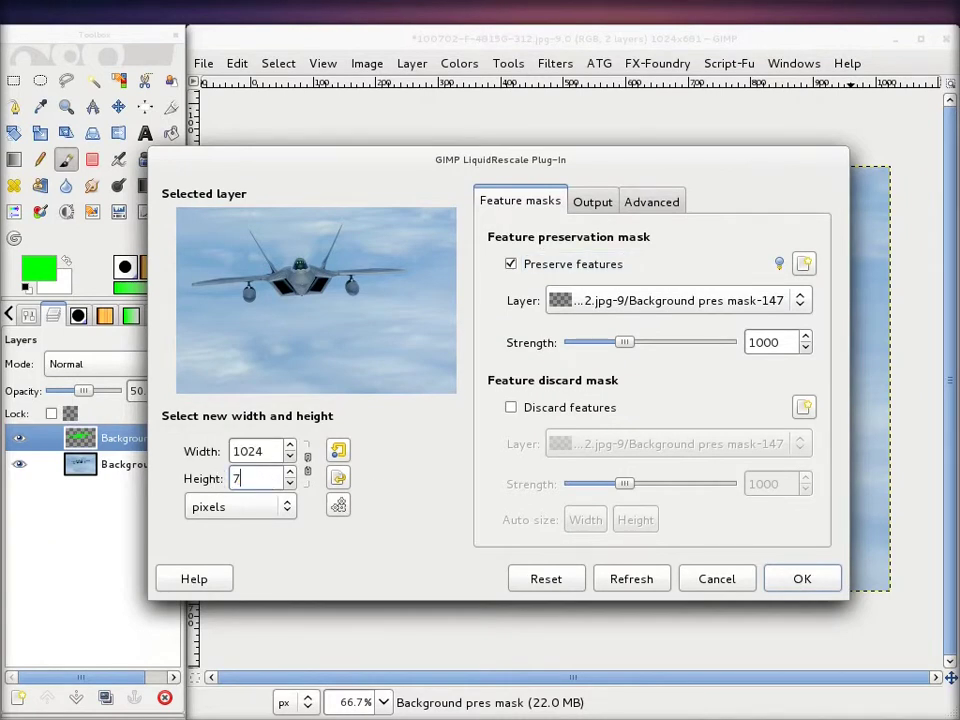
{"action": "type", "text": "68"}
{"action": "left_click", "coordinate": [276, 447]}
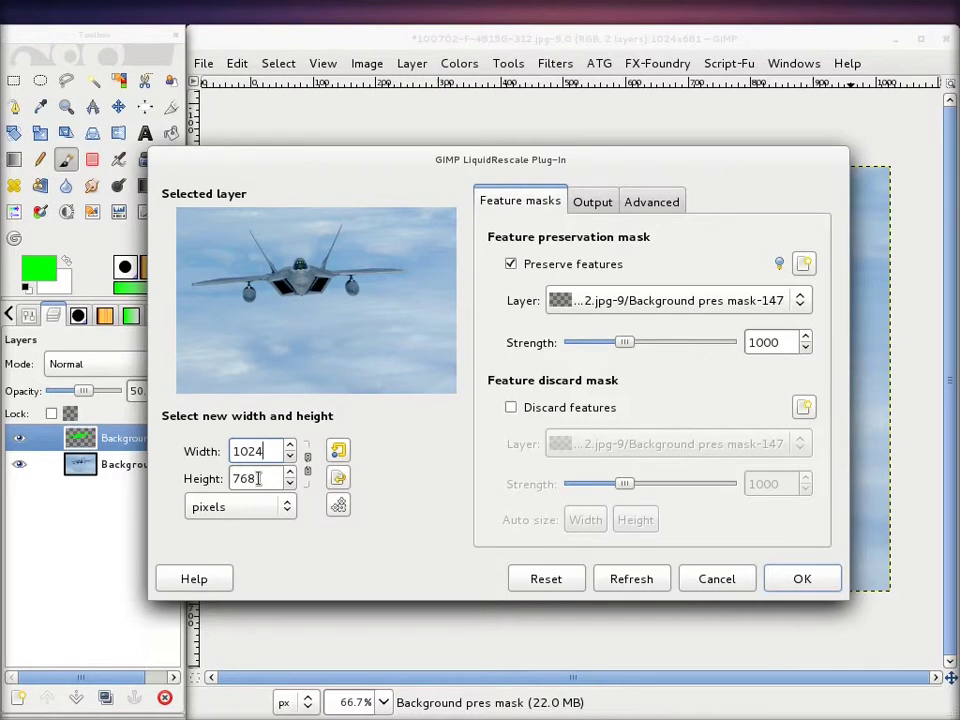
{"action": "double_click", "coordinate": [248, 479]}
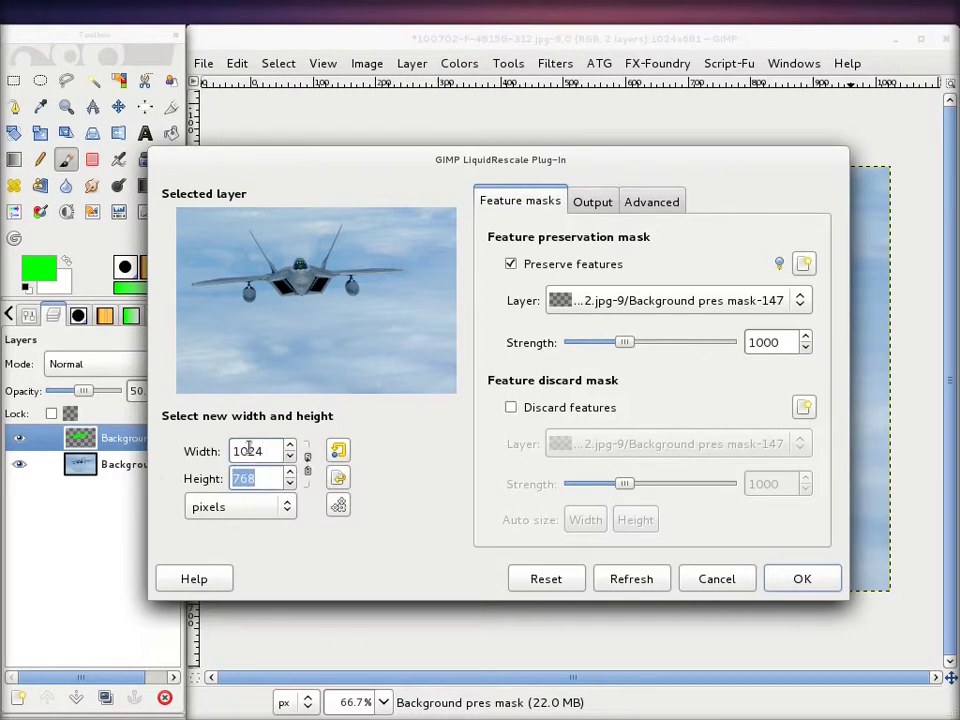
{"action": "double_click", "coordinate": [262, 451]}
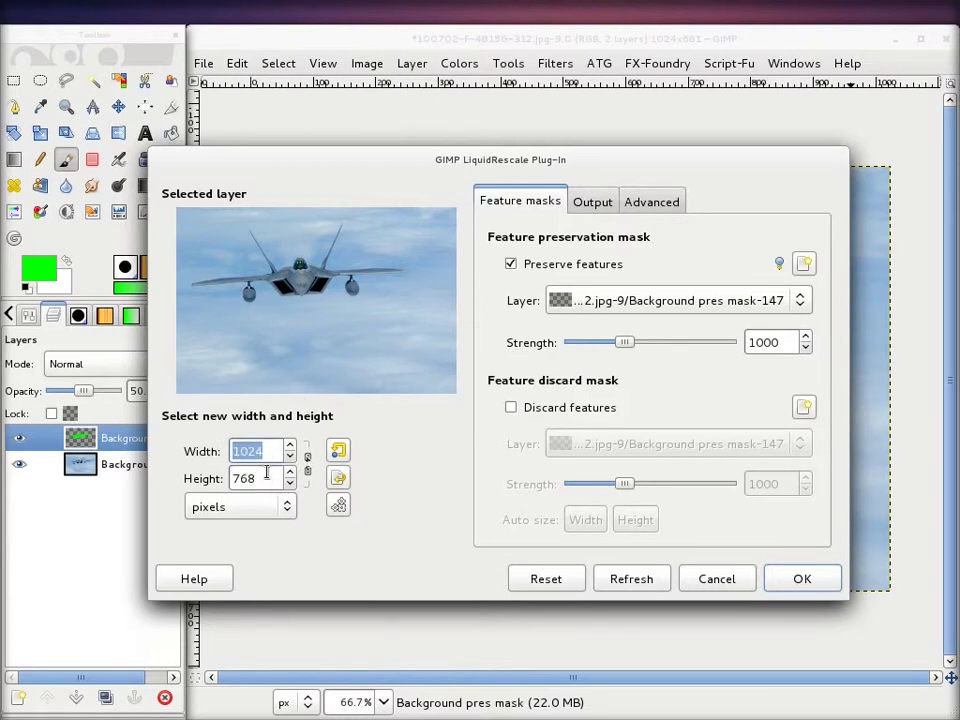
{"action": "left_click_drag", "start_coordinate": [278, 479], "coordinate": [240, 478]}
{"action": "left_click", "coordinate": [242, 476]}
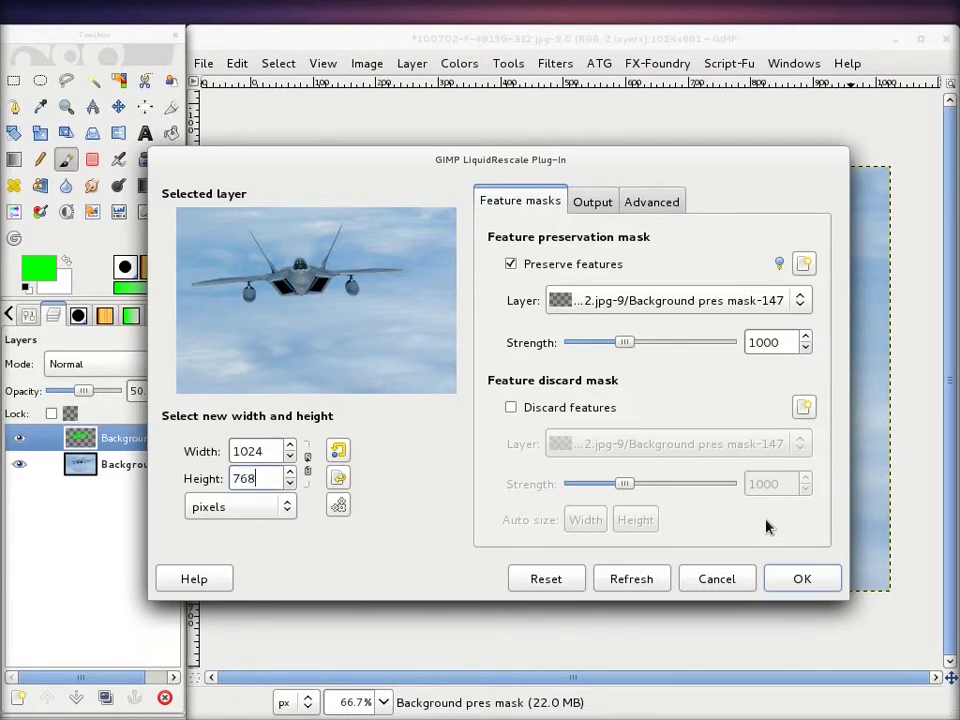
{"action": "left_click", "coordinate": [803, 580]}
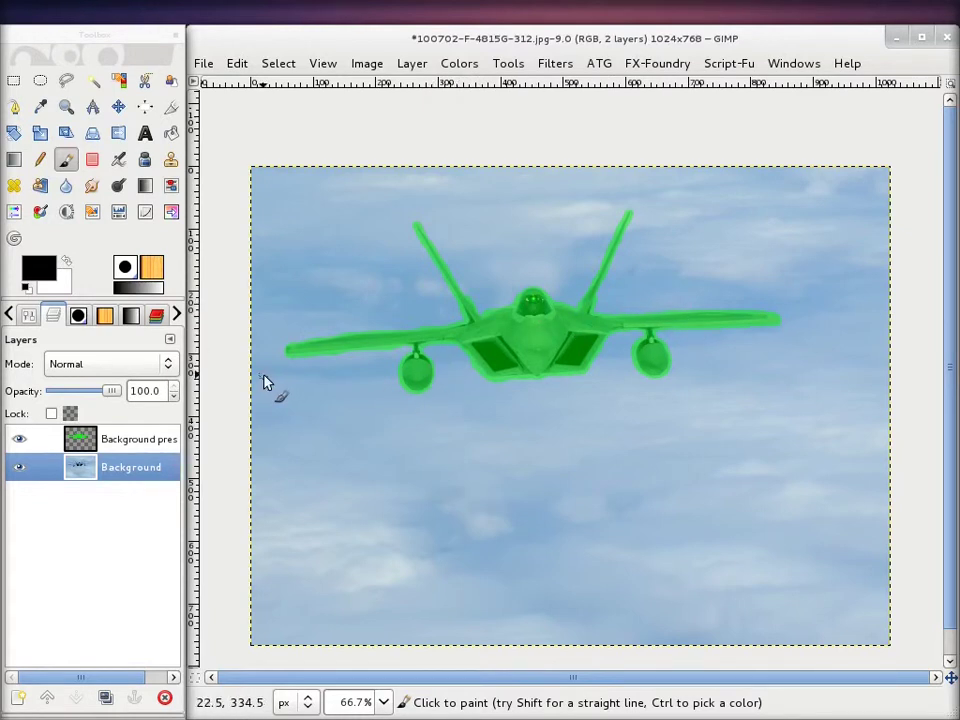
Step: Hide the Background pres mask layer and zoom to 200% near the right engine pod
{"action": "left_click", "coordinate": [19, 439]}
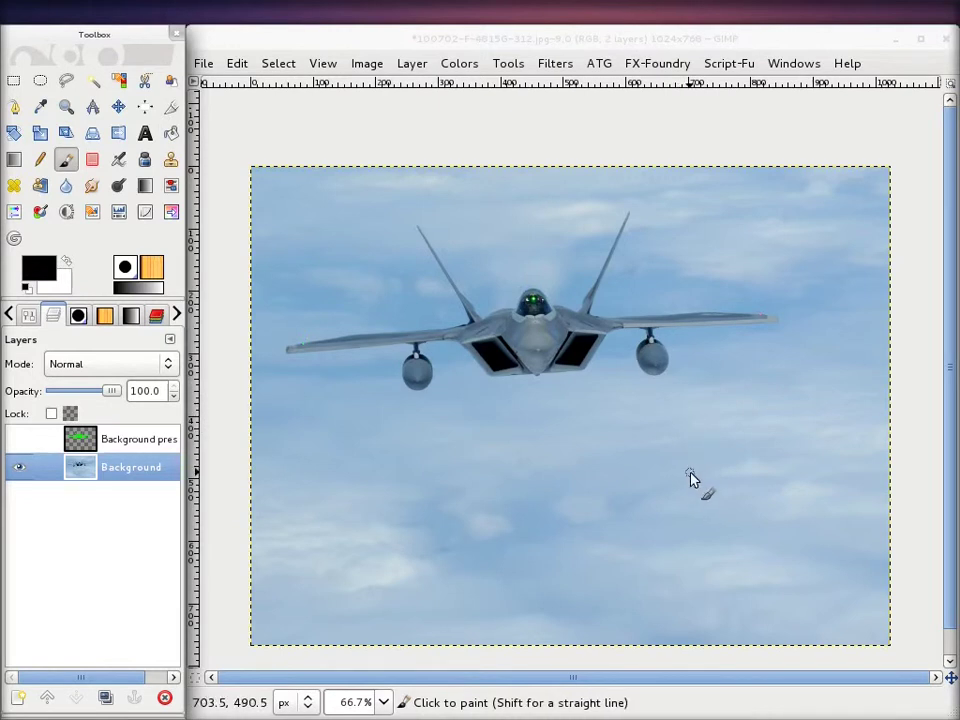
{"action": "key", "text": "2"}
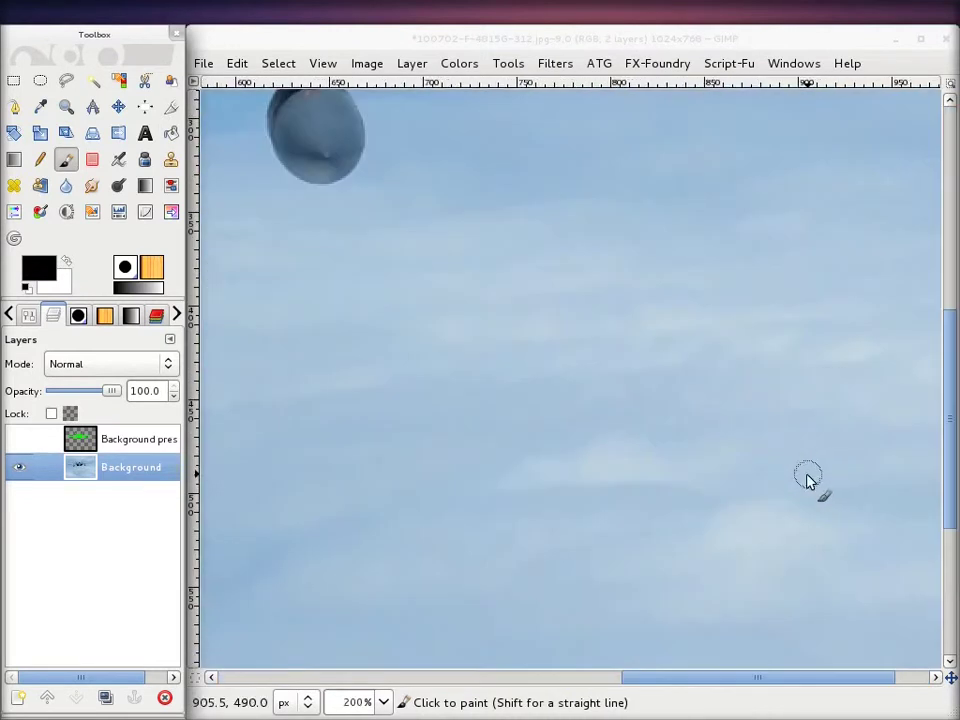
{"action": "left_click_drag", "start_coordinate": [484, 285], "coordinate": [574, 540]}
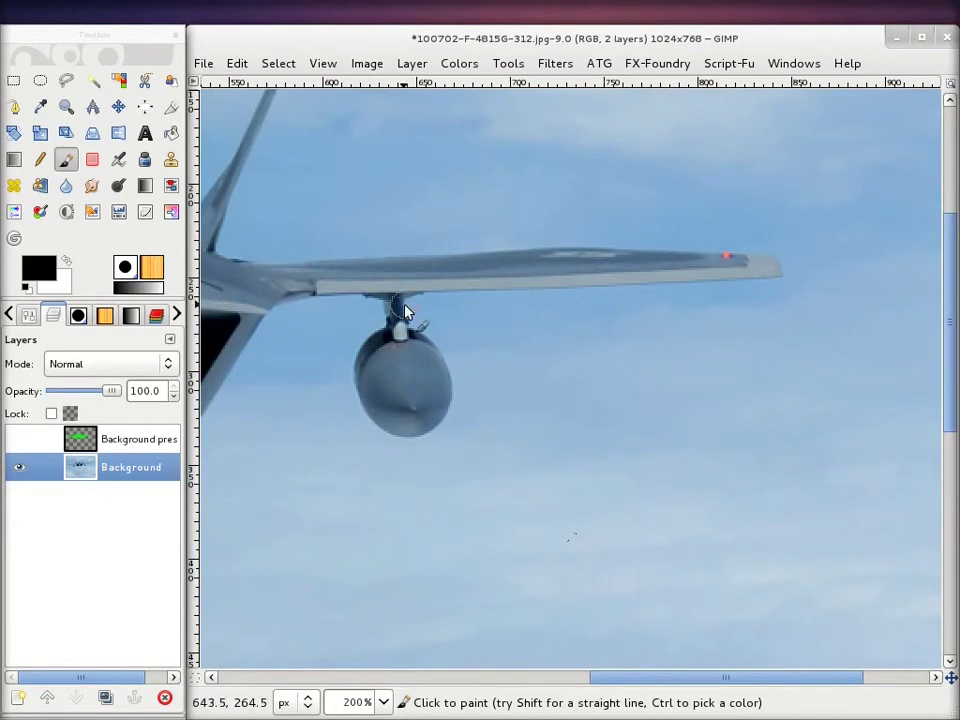
Step: Pan across the right wing, nose, intakes and left wing to inspect the rescaled jet
{"action": "left_click_drag", "start_coordinate": [429, 315], "coordinate": [634, 492]}
{"action": "scroll", "coordinate": [335, 420], "scroll_direction": "up", "scroll_amount": 2}
{"action": "left_click_drag", "start_coordinate": [335, 420], "coordinate": [544, 292]}
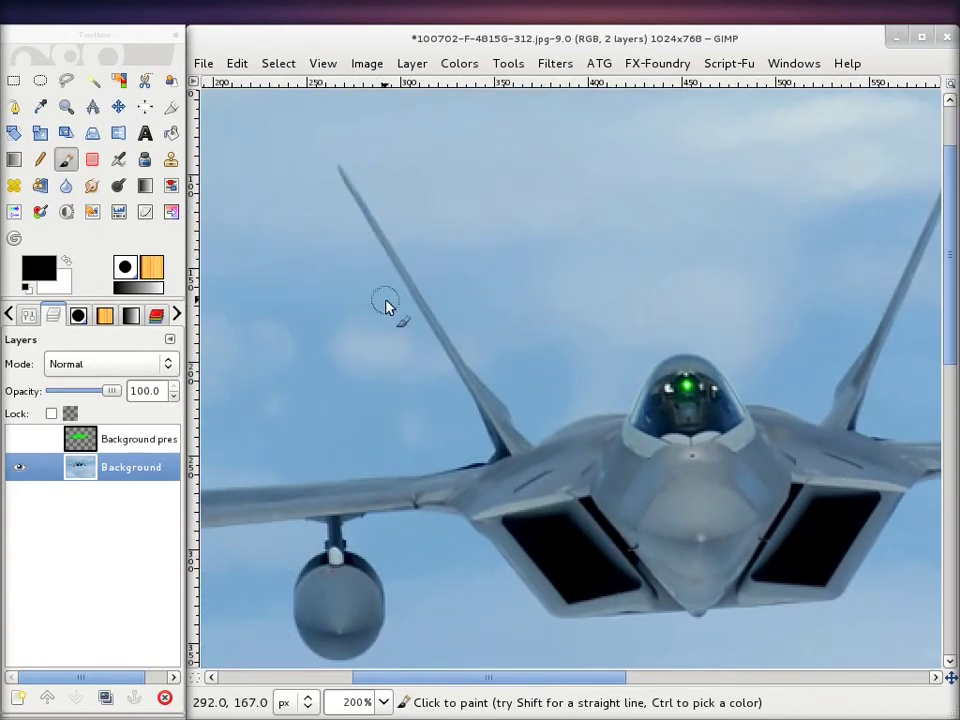
{"action": "left_click_drag", "start_coordinate": [255, 417], "coordinate": [480, 300]}
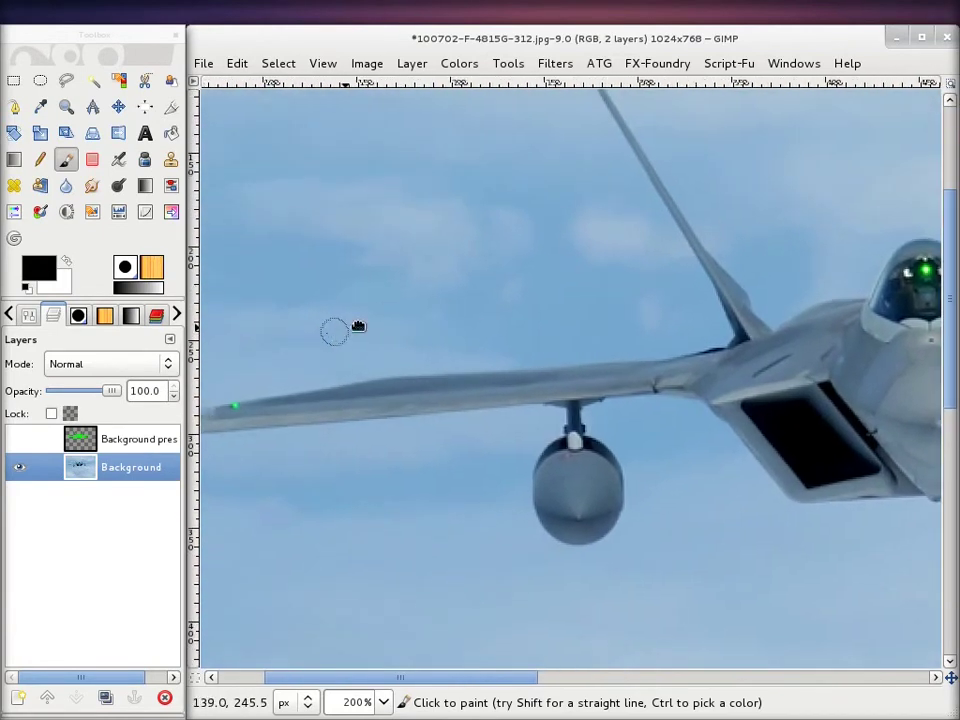
{"action": "left_click_drag", "start_coordinate": [326, 336], "coordinate": [604, 305]}
{"action": "left_click_drag", "start_coordinate": [688, 377], "coordinate": [332, 356]}
{"action": "scroll", "coordinate": [651, 341], "scroll_direction": "down", "scroll_amount": 3, "text": "ctrl"}
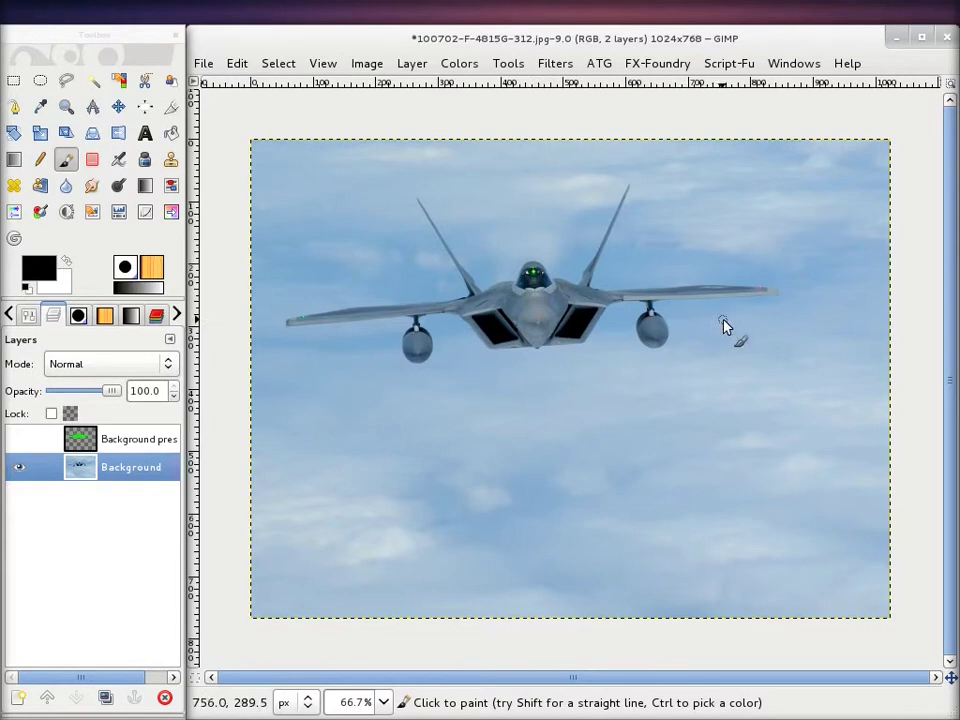
Step: Discard the jet photo and launch Layer > Liquid rescale on 101012-F-7462A-212.jpg
{"action": "left_click", "coordinate": [947, 42]}
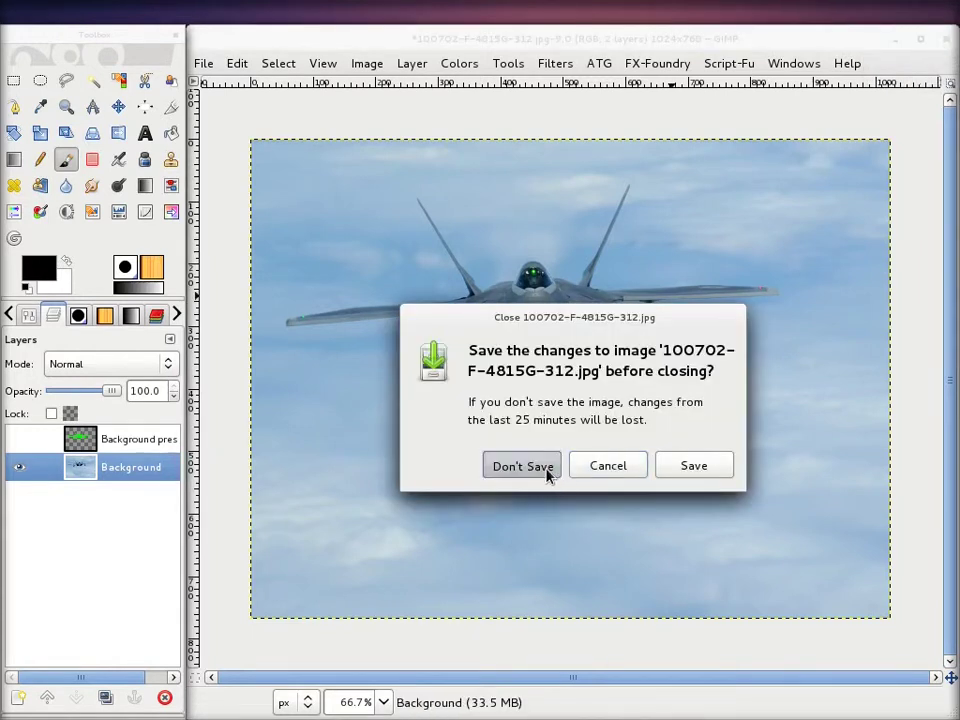
{"action": "left_click", "coordinate": [546, 472]}
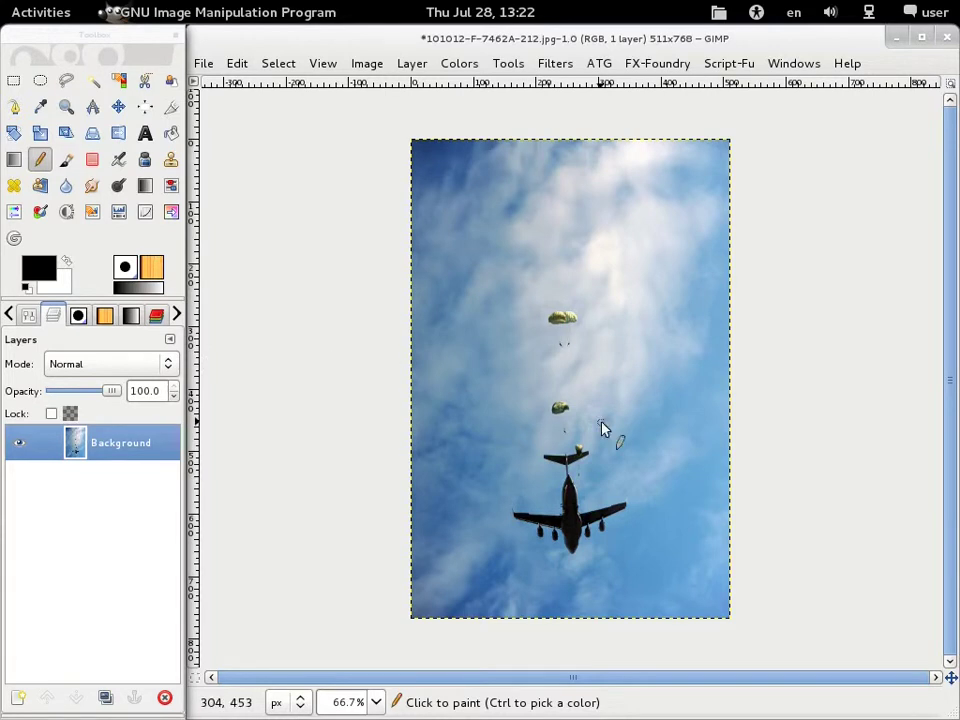
{"action": "left_click", "coordinate": [411, 63]}
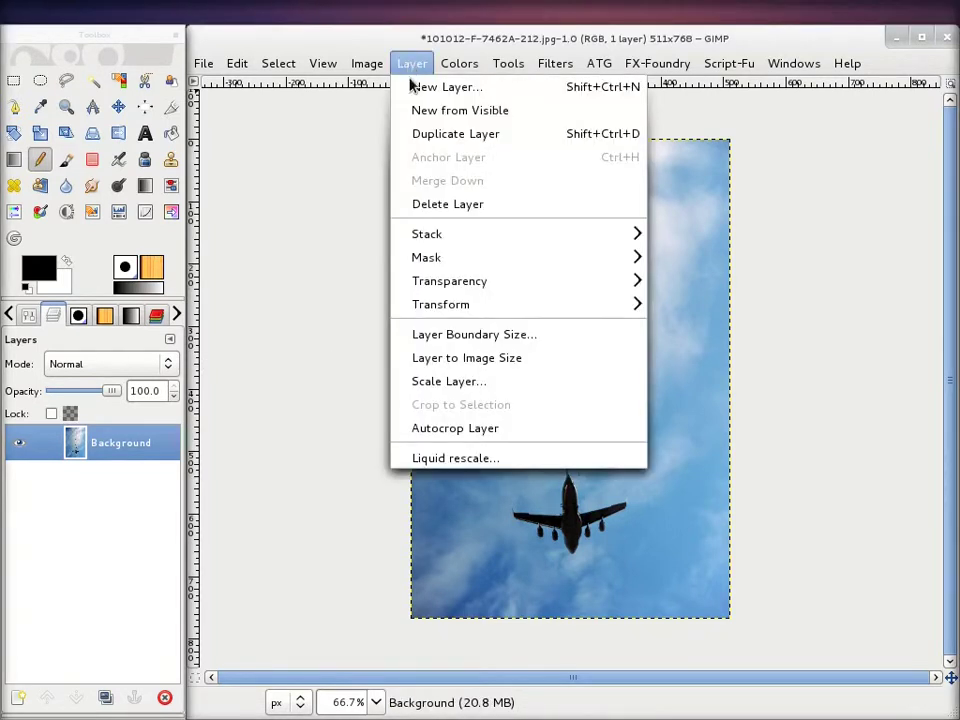
{"action": "left_click", "coordinate": [474, 468]}
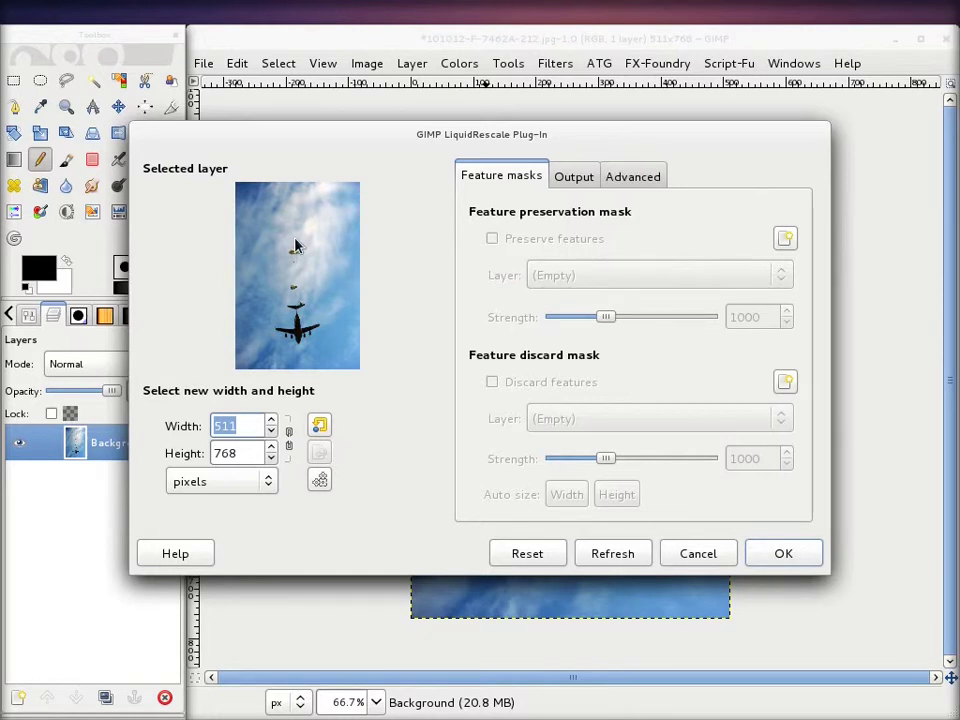
{"action": "left_click_drag", "start_coordinate": [458, 138], "coordinate": [446, 490]}
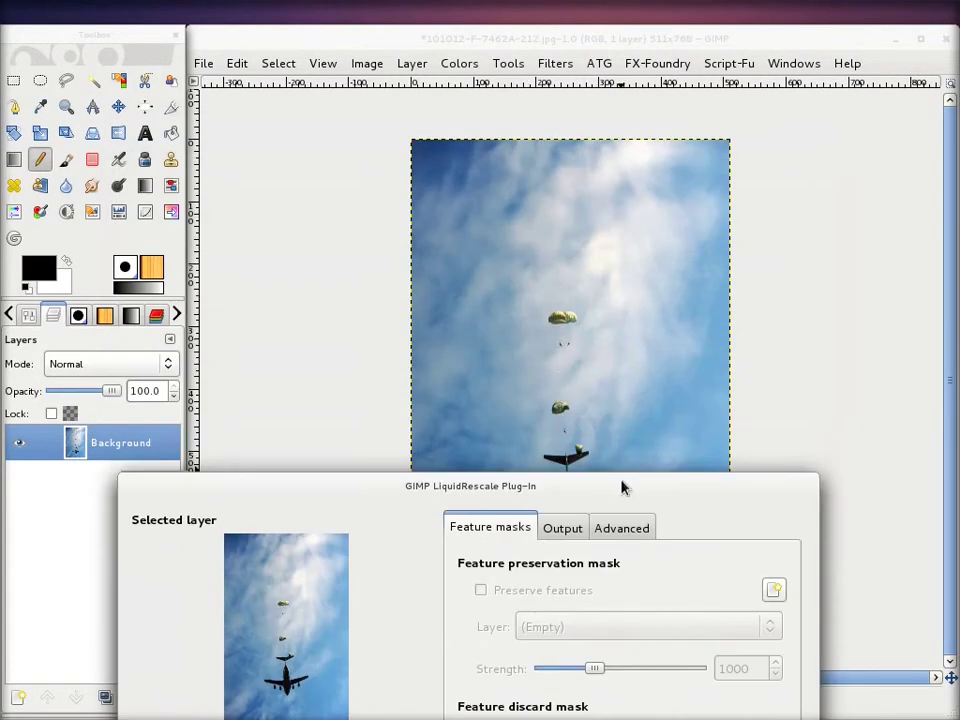
{"action": "left_click_drag", "start_coordinate": [618, 492], "coordinate": [630, 200]}
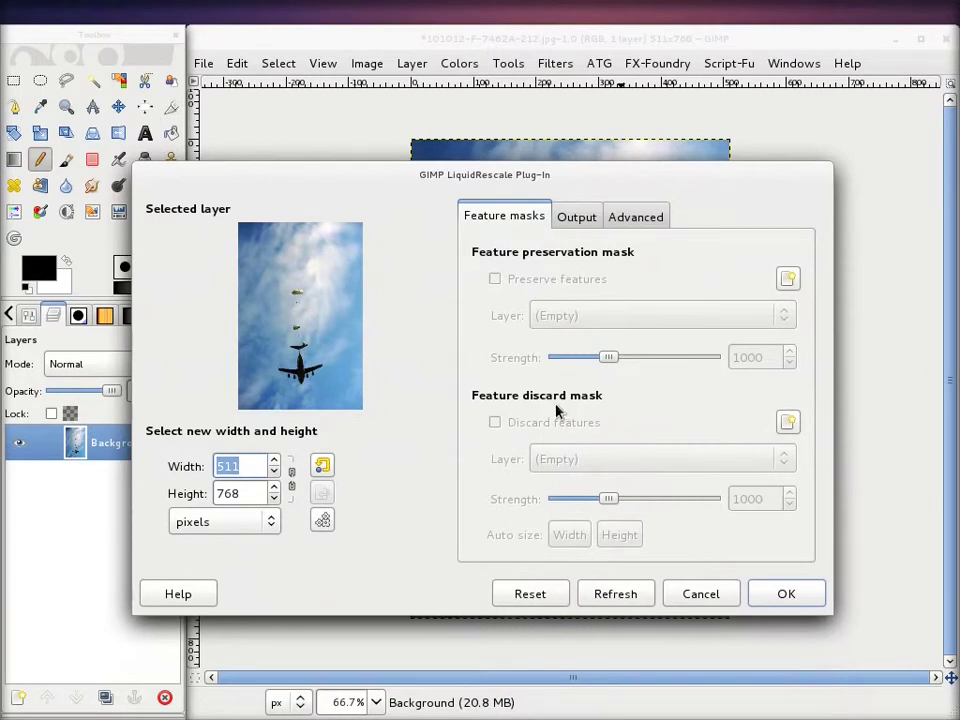
Step: Add a new discard mask layer in Liquid Rescale and pick a soft paintbrush
{"action": "left_click", "coordinate": [787, 423]}
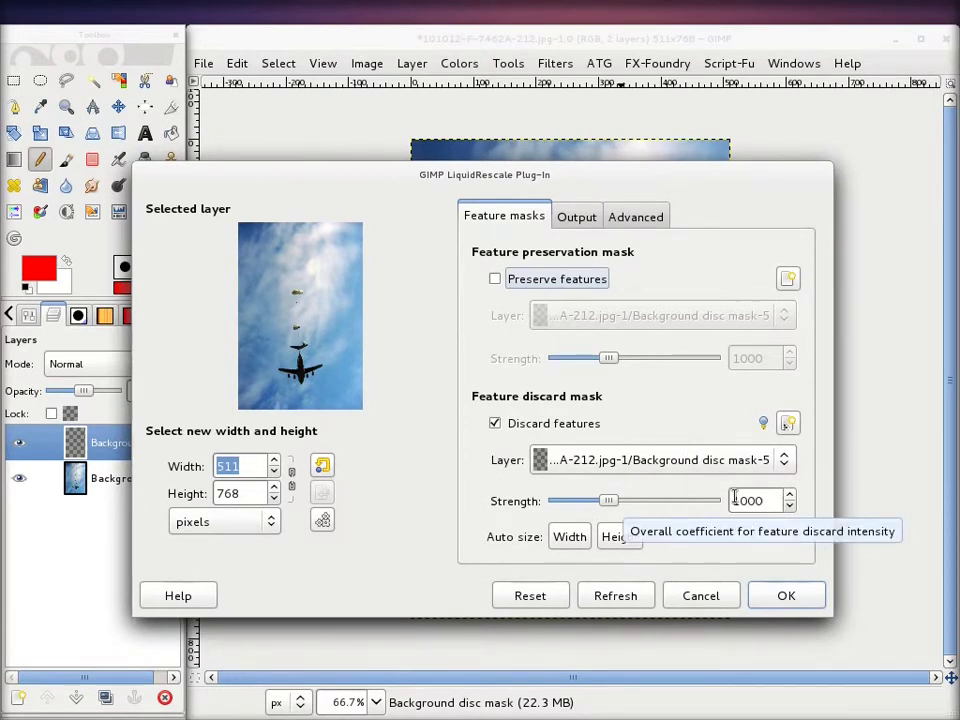
{"action": "left_click", "coordinate": [10, 60]}
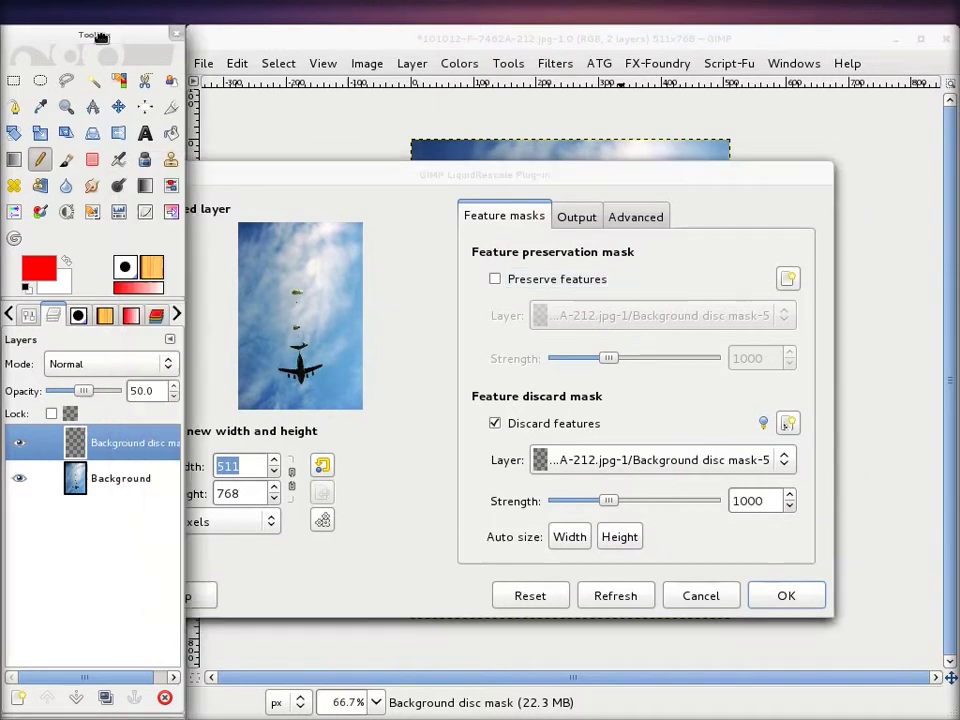
{"action": "left_click", "coordinate": [66, 160]}
{"action": "left_click", "coordinate": [515, 39]}
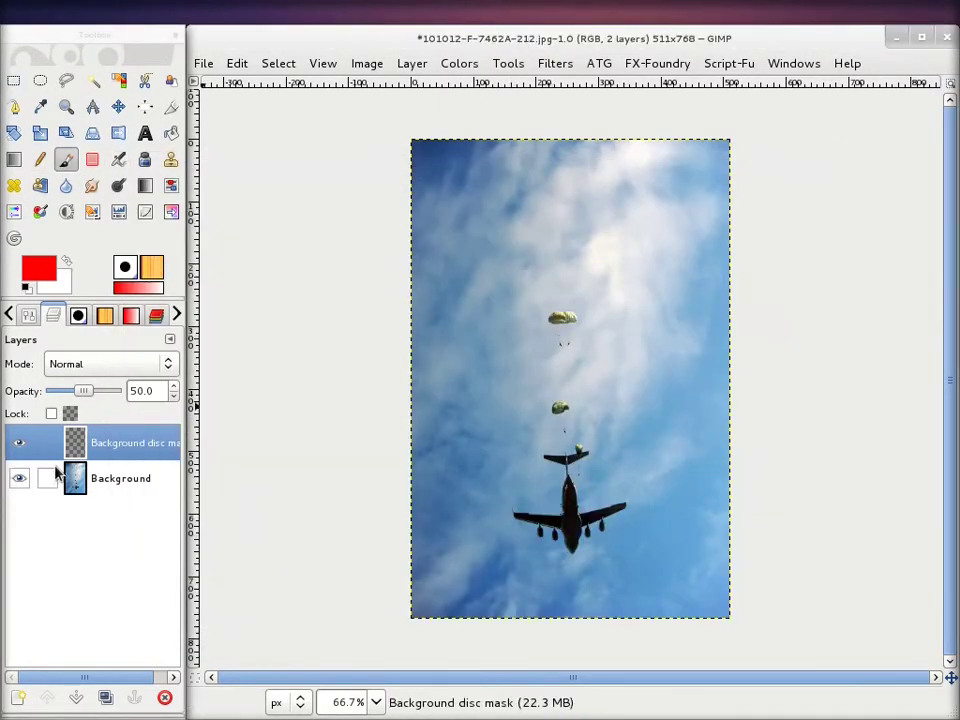
Step: Paint red over the upper parachute and its lines on the disc mask layer
{"action": "scroll", "coordinate": [600, 330], "scroll_direction": "up", "scroll_amount": 2, "text": "ctrl"}
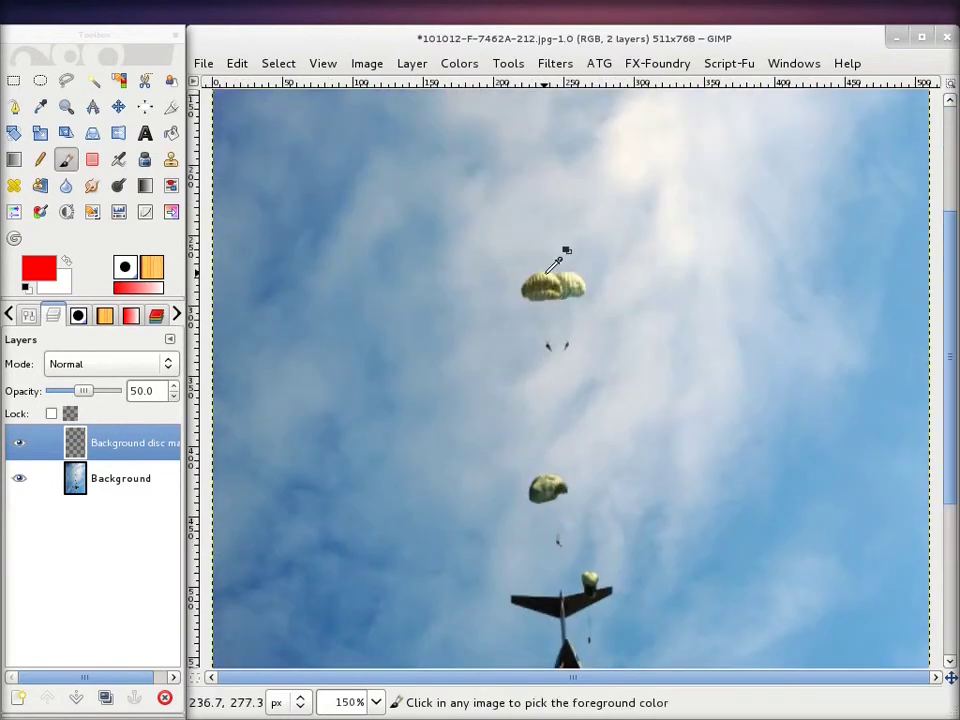
{"action": "scroll", "coordinate": [545, 280], "scroll_direction": "up", "scroll_amount": 2, "text": "ctrl"}
{"action": "mouse_move", "coordinate": [545, 283]}
{"action": "left_mouse_down"}
{"action": "mouse_move", "coordinate": [519, 292]}
{"action": "mouse_move", "coordinate": [523, 339]}
{"action": "mouse_move", "coordinate": [555, 424]}
{"action": "left_mouse_up"}
{"action": "mouse_move", "coordinate": [561, 368]}
{"action": "left_mouse_down"}
{"action": "mouse_move", "coordinate": [583, 399]}
{"action": "mouse_move", "coordinate": [598, 394]}
{"action": "mouse_move", "coordinate": [622, 302]}
{"action": "mouse_move", "coordinate": [572, 274]}
{"action": "mouse_move", "coordinate": [548, 295]}
{"action": "mouse_move", "coordinate": [585, 360]}
{"action": "mouse_move", "coordinate": [553, 317]}
{"action": "mouse_move", "coordinate": [559, 349]}
{"action": "mouse_move", "coordinate": [538, 316]}
{"action": "left_mouse_up"}
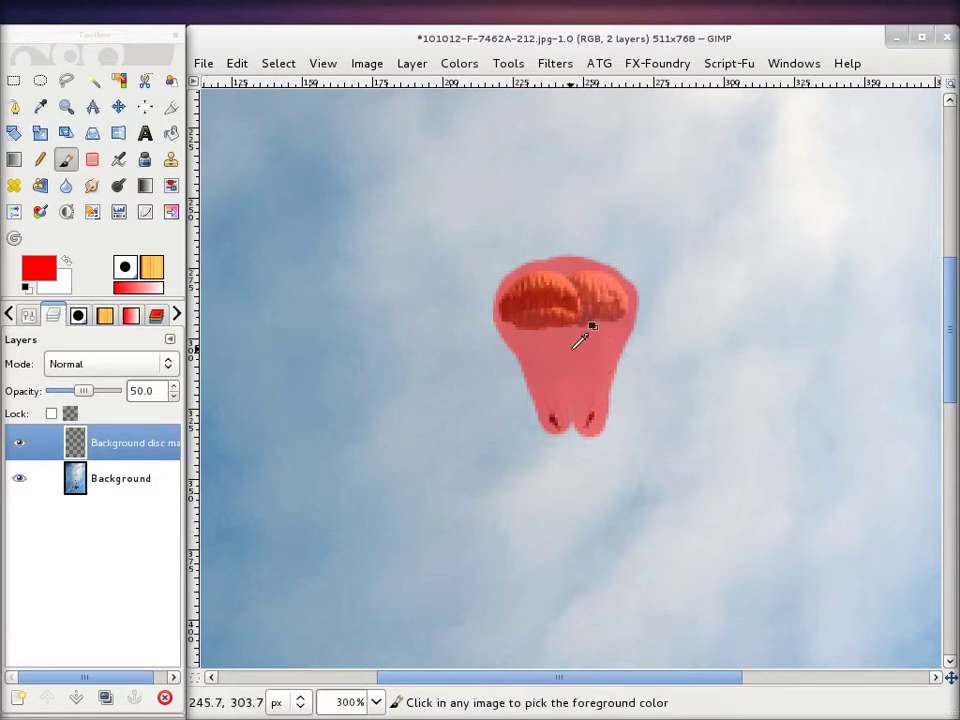
{"action": "scroll", "coordinate": [600, 371], "scroll_direction": "down", "scroll_amount": 3, "text": "ctrl"}
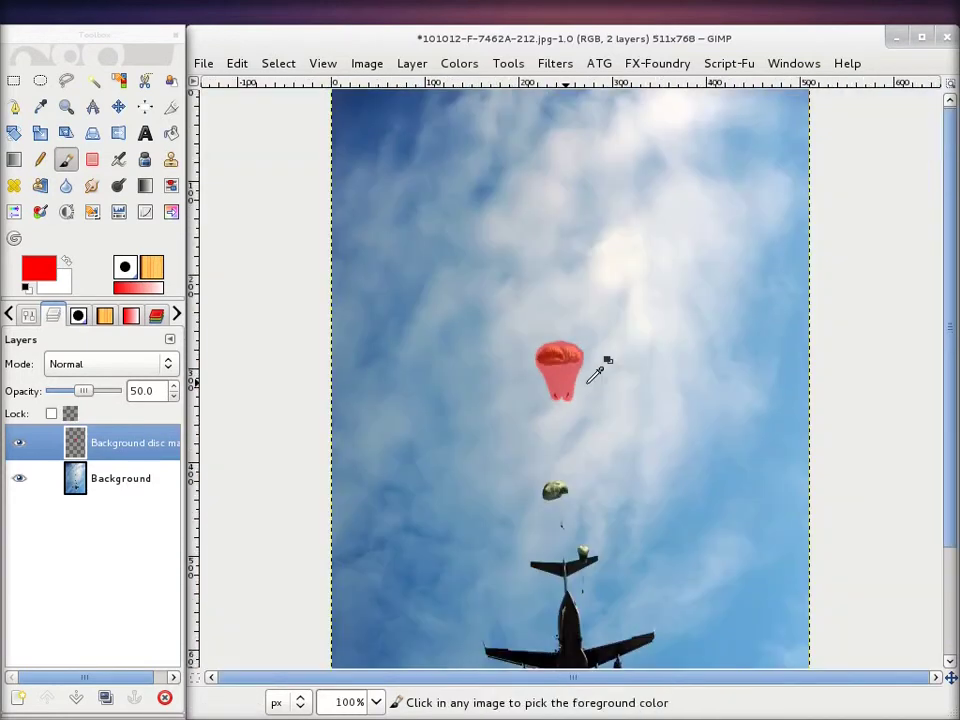
{"action": "scroll", "coordinate": [598, 369], "scroll_direction": "down", "scroll_amount": 1, "text": "ctrl"}
{"action": "key", "text": "alt+Tab"}
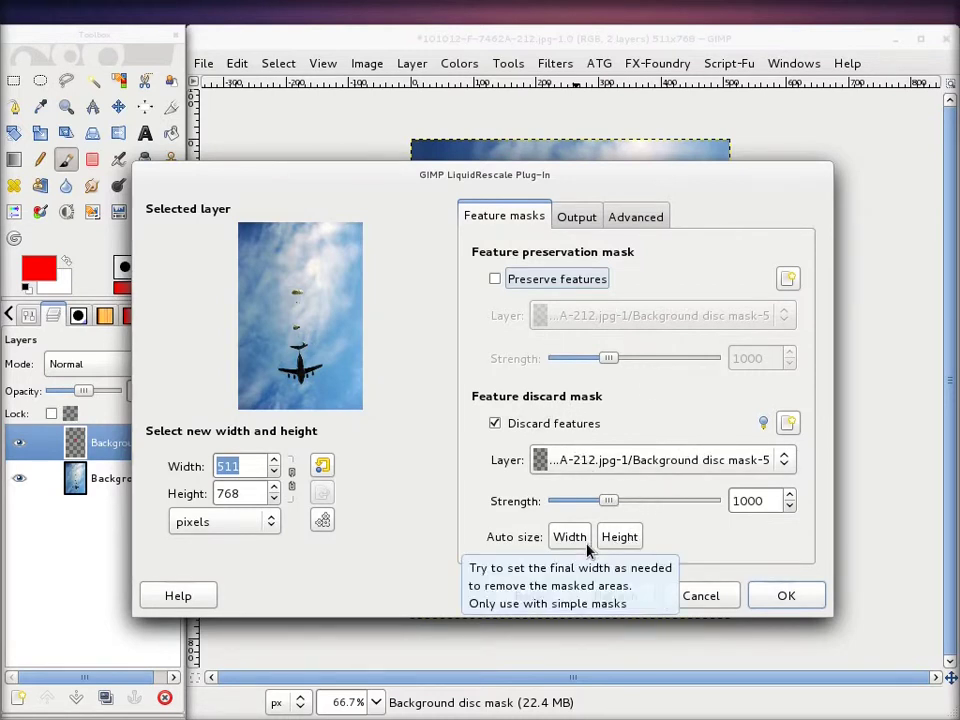
{"action": "left_click", "coordinate": [622, 540]}
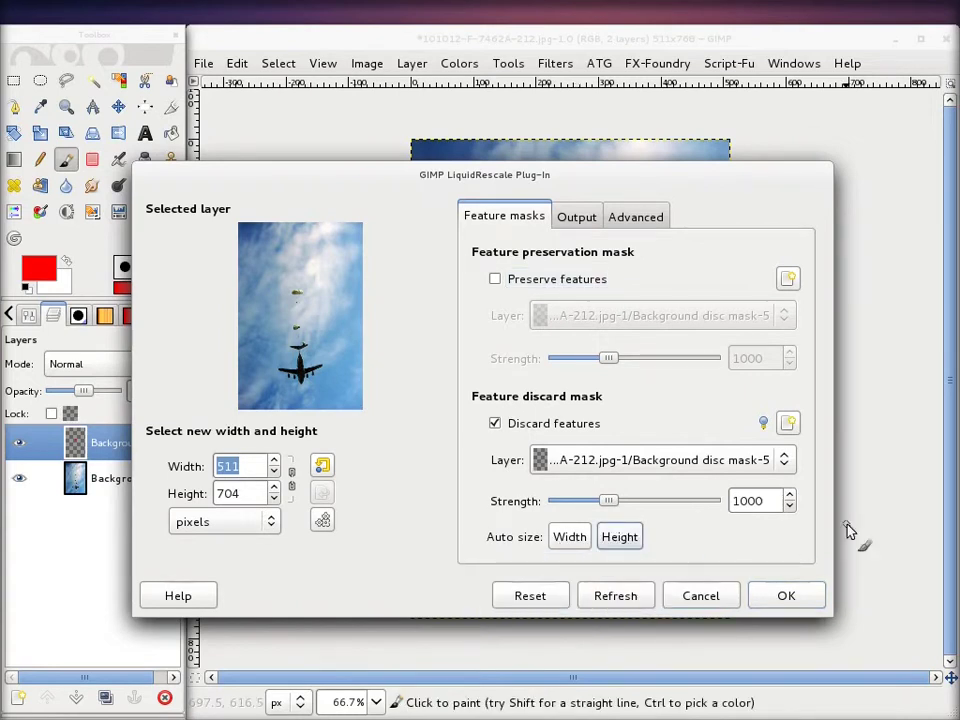
{"action": "left_click", "coordinate": [786, 596]}
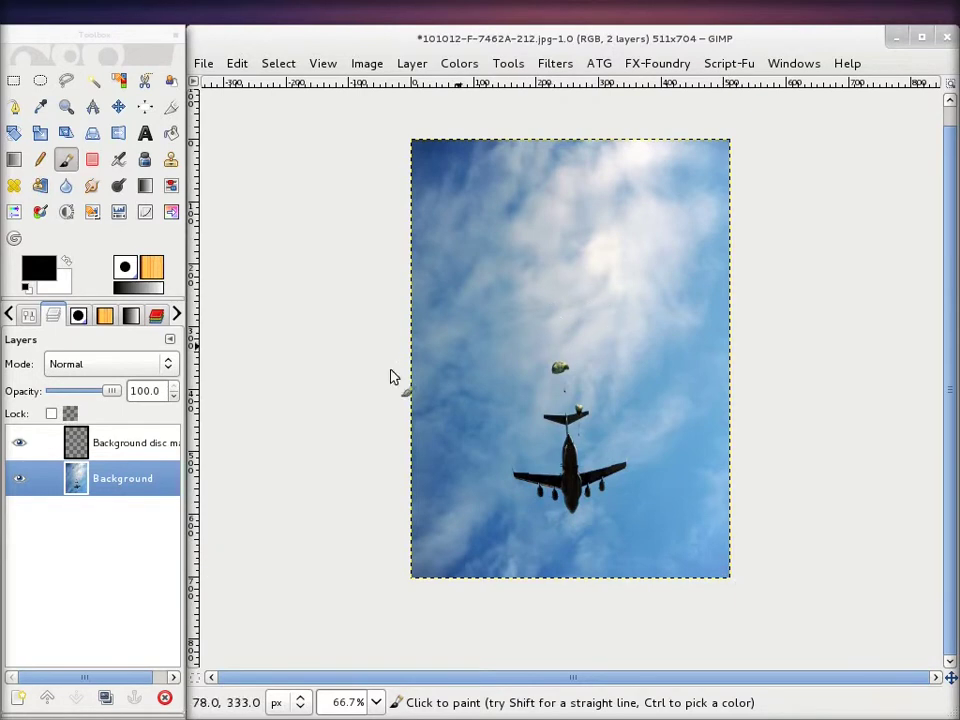
Step: Delete the Background disc mask layer and zoom in and out to inspect the sky
{"action": "left_click", "coordinate": [113, 449]}
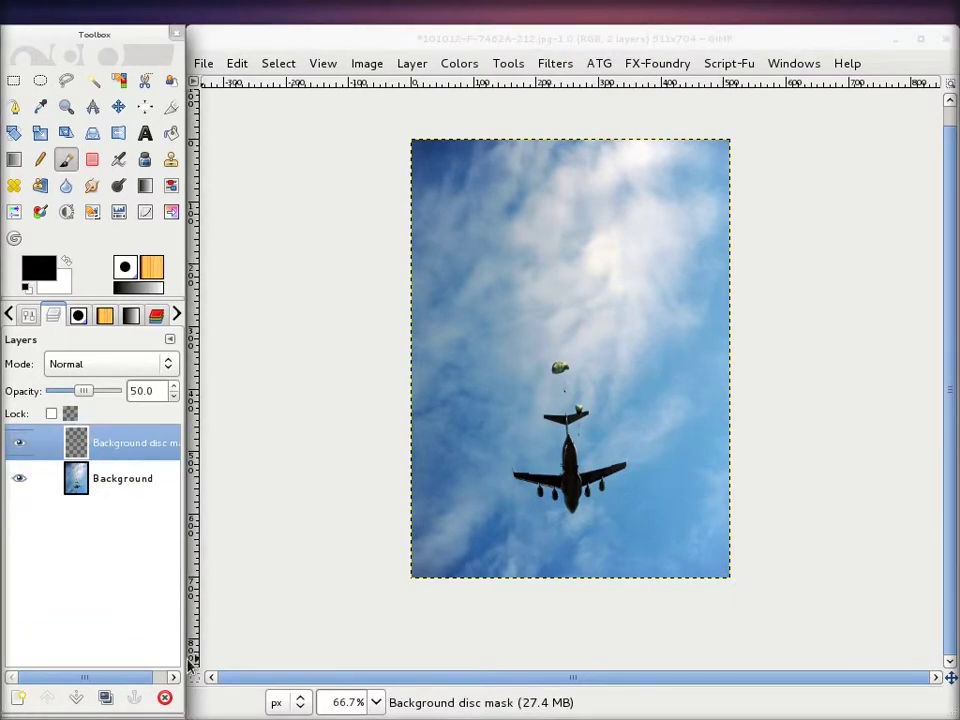
{"action": "left_click", "coordinate": [165, 697]}
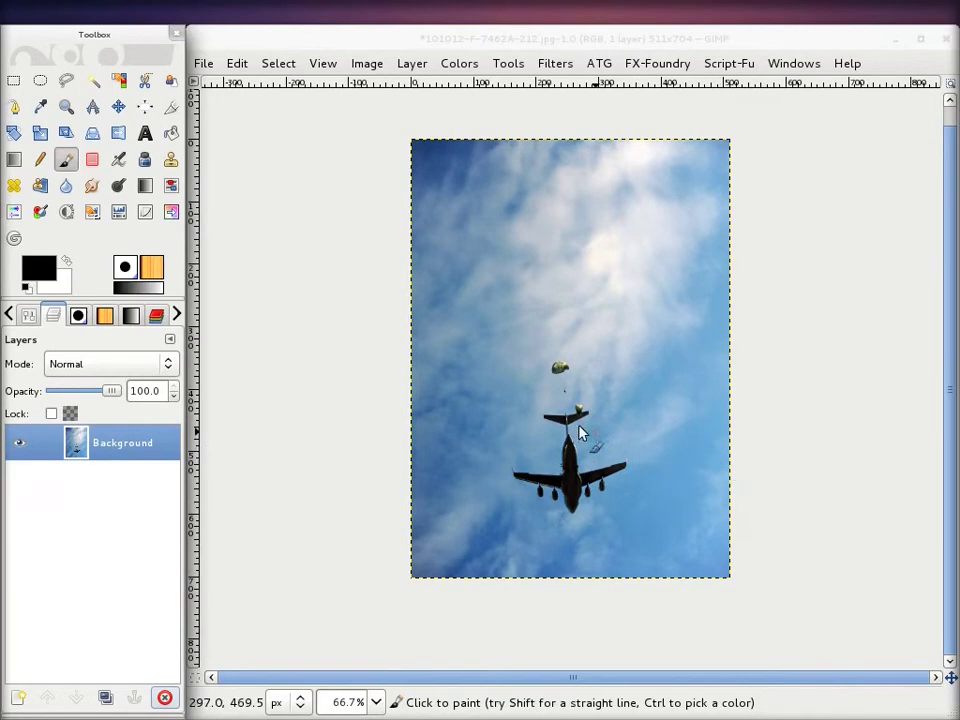
{"action": "scroll", "coordinate": [590, 325], "scroll_direction": "up", "scroll_amount": 1}
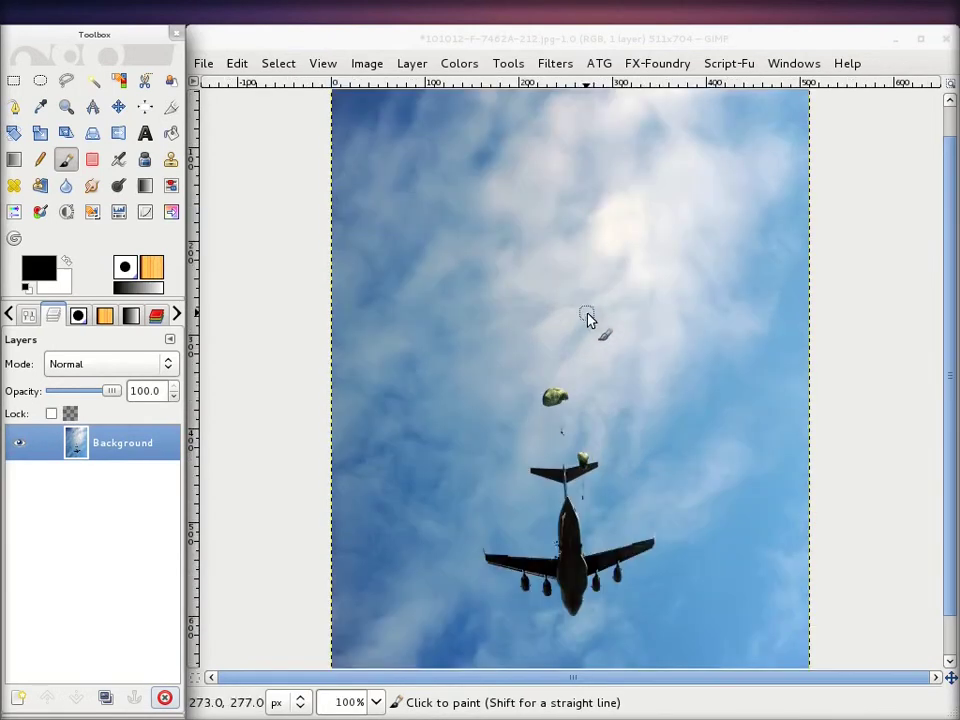
{"action": "scroll", "coordinate": [590, 325], "scroll_direction": "up", "scroll_amount": 2}
{"action": "scroll", "coordinate": [593, 330], "scroll_direction": "down", "scroll_amount": 1}
{"action": "scroll", "coordinate": [592, 333], "scroll_direction": "down", "scroll_amount": 1}
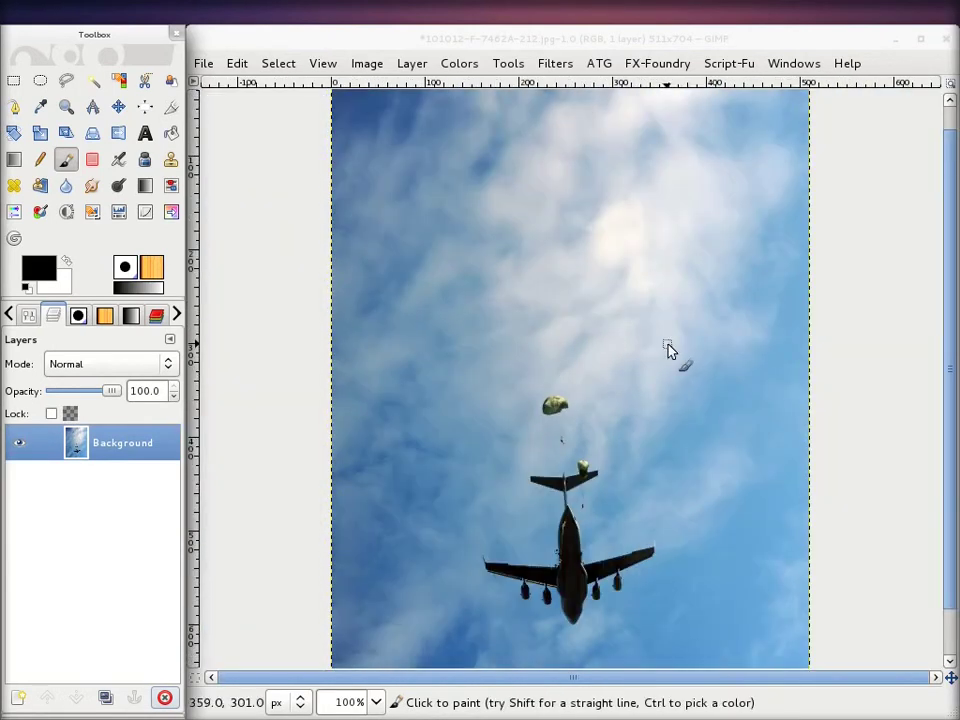
{"action": "scroll", "coordinate": [760, 445], "scroll_direction": "down", "scroll_amount": 1}
{"action": "scroll", "coordinate": [620, 415], "scroll_direction": "up", "scroll_amount": 2}
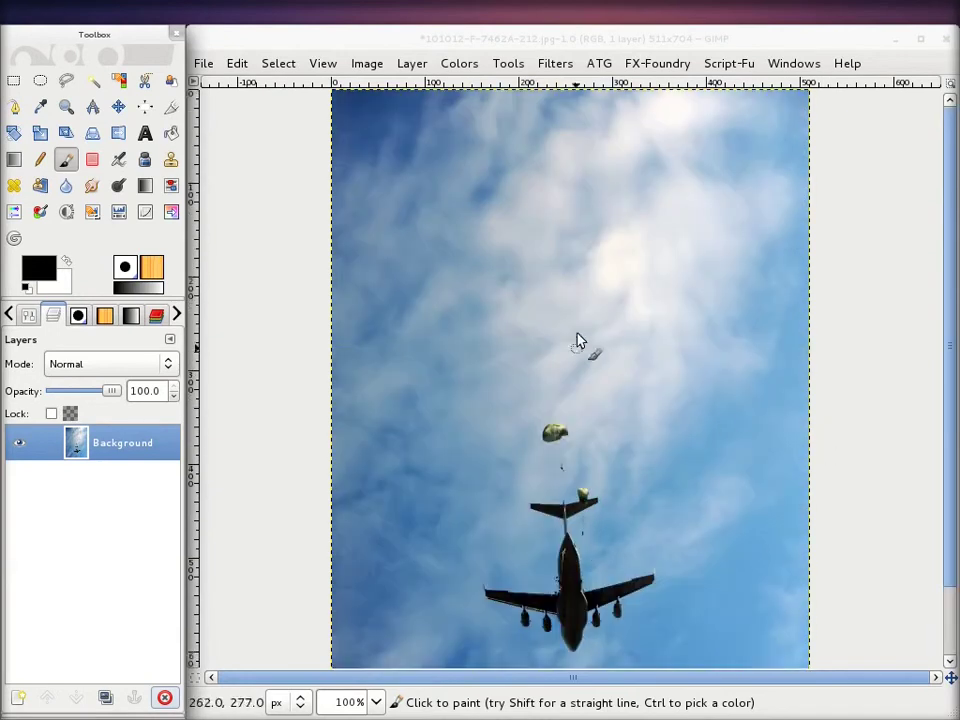
{"action": "scroll", "coordinate": [558, 346], "scroll_direction": "up", "scroll_amount": 2}
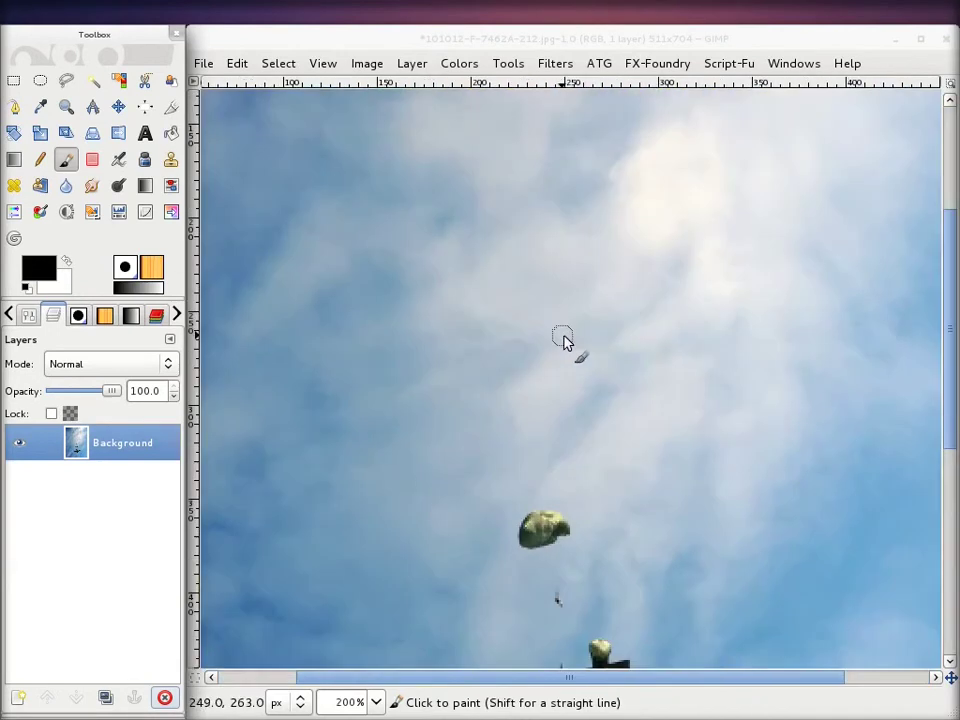
{"action": "scroll", "coordinate": [564, 336], "scroll_direction": "up", "scroll_amount": 2}
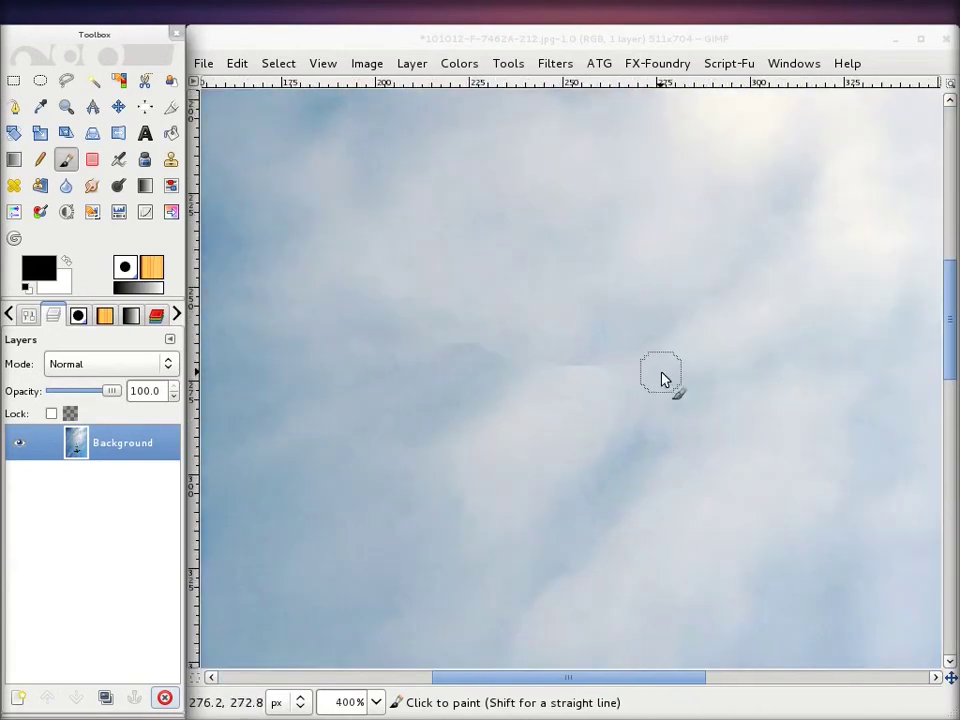
{"action": "scroll", "coordinate": [543, 335], "scroll_direction": "up", "scroll_amount": 1}
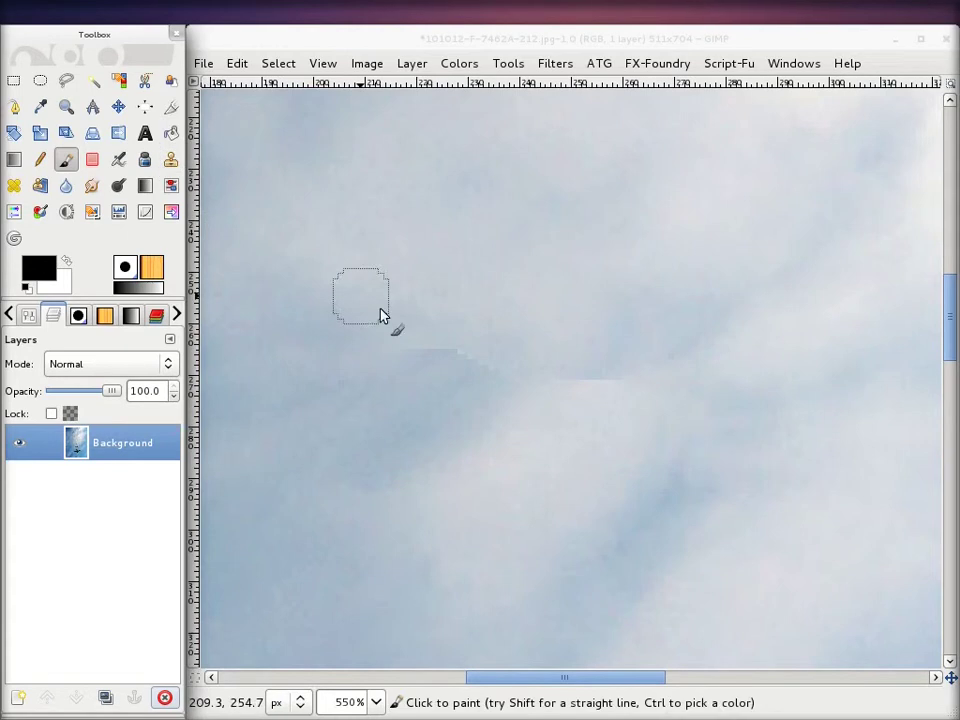
{"action": "scroll", "coordinate": [613, 341], "scroll_direction": "down", "scroll_amount": 3}
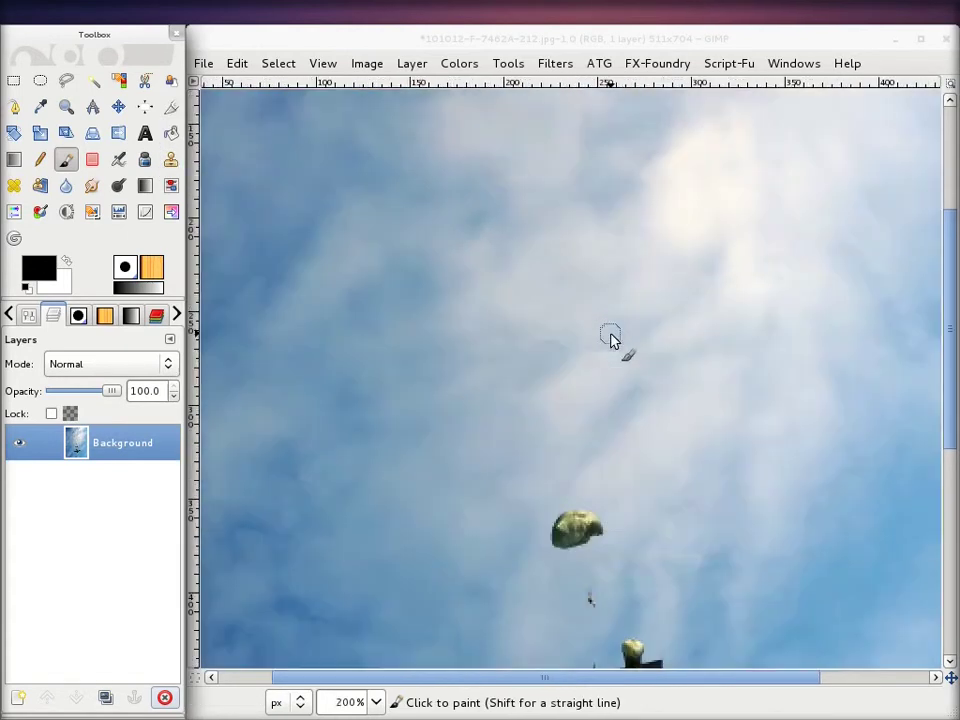
{"action": "scroll", "coordinate": [613, 341], "scroll_direction": "down", "scroll_amount": 2}
{"action": "scroll", "coordinate": [612, 341], "scroll_direction": "down", "scroll_amount": 1}
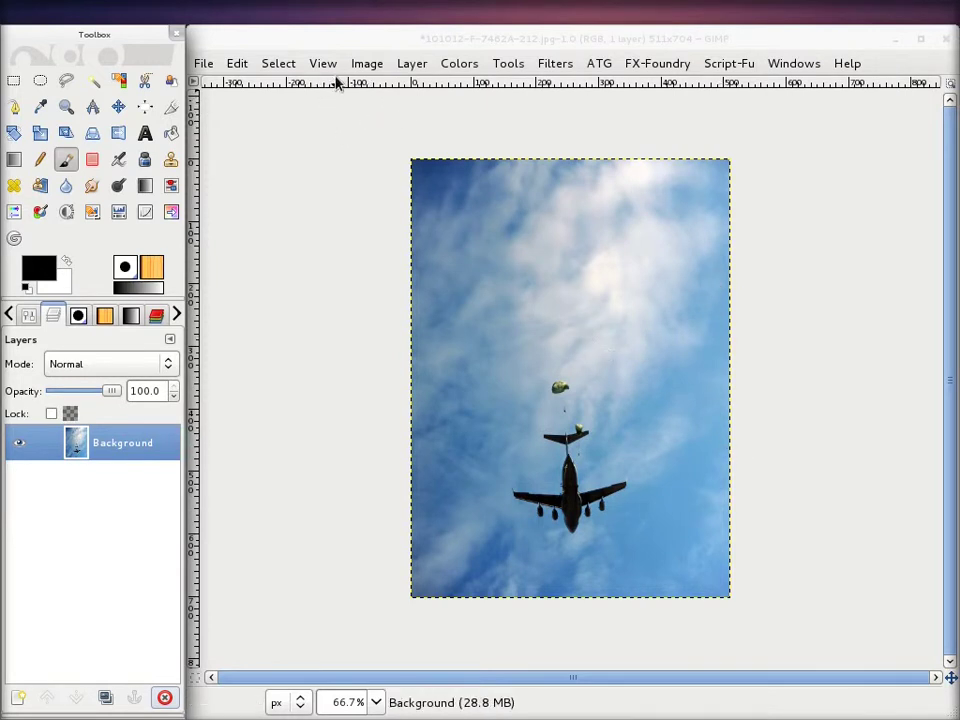
{"action": "left_click", "coordinate": [366, 64]}
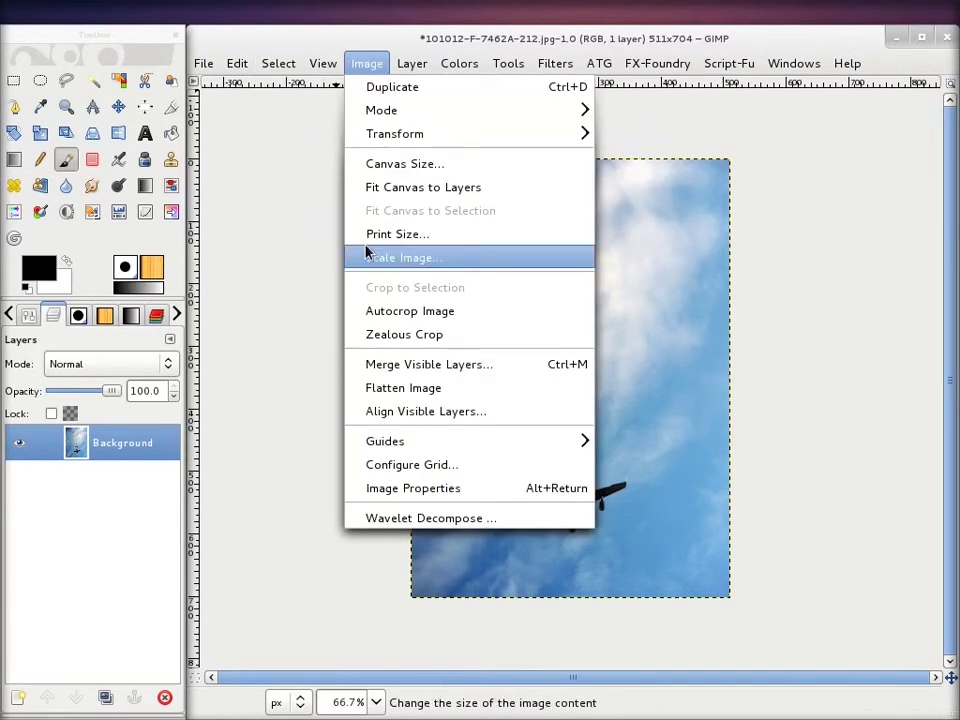
{"action": "left_click", "coordinate": [390, 257]}
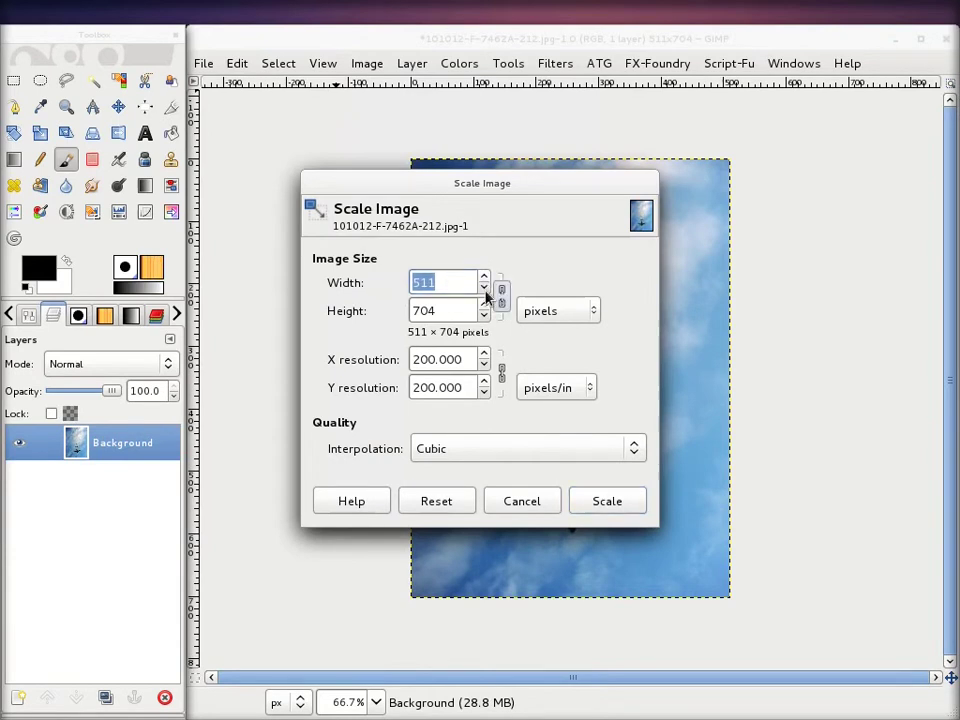
{"action": "type", "text": "1024"}
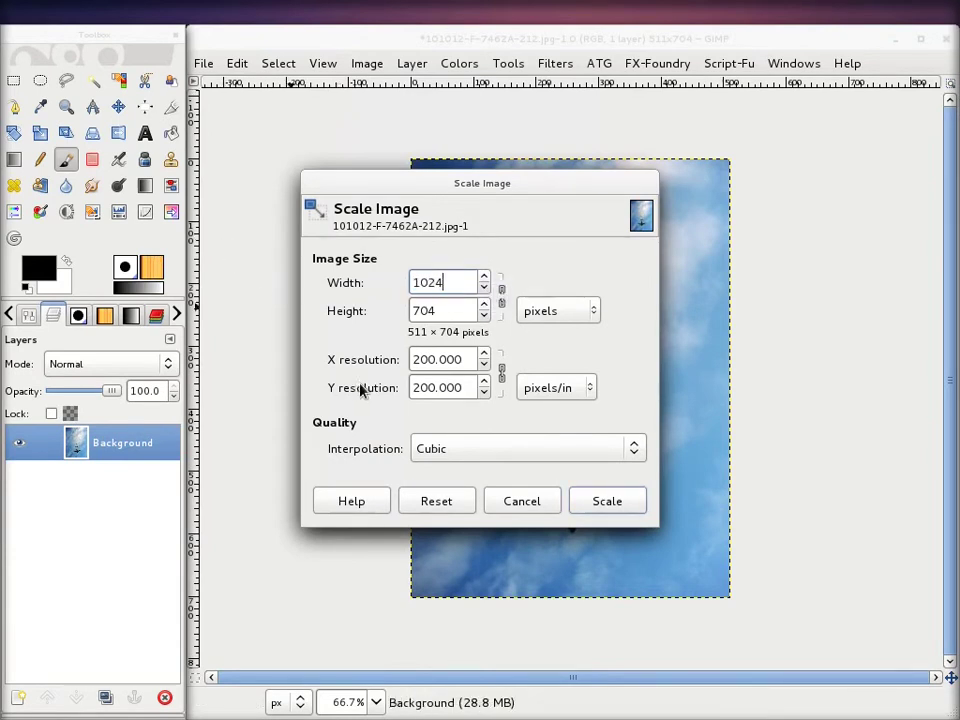
{"action": "double_click", "coordinate": [446, 311]}
{"action": "type", "text": "768"}
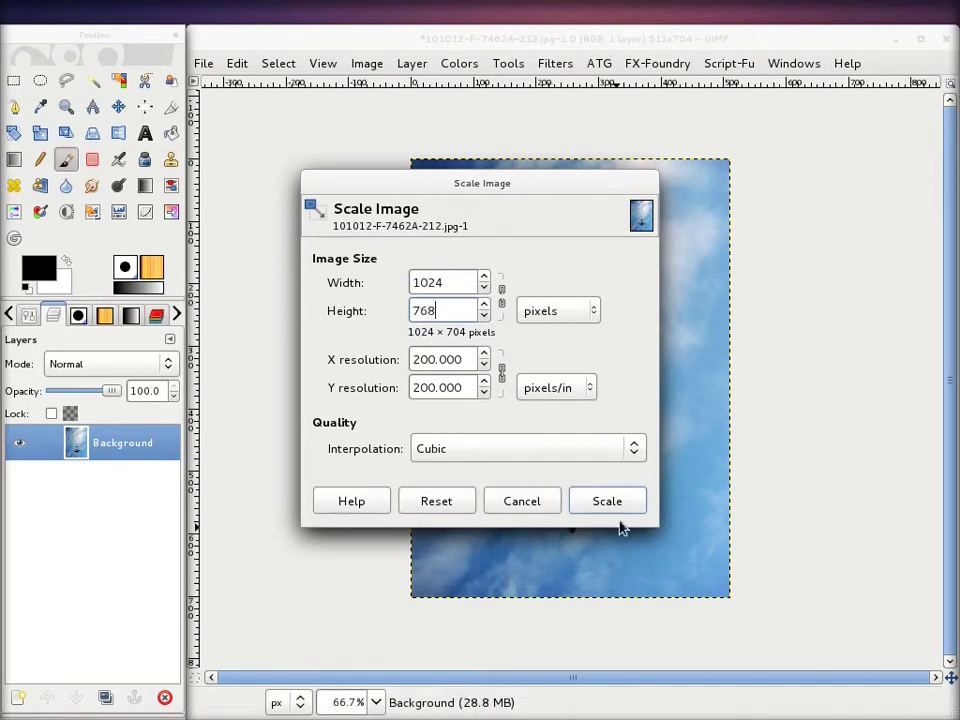
{"action": "left_click", "coordinate": [636, 499]}
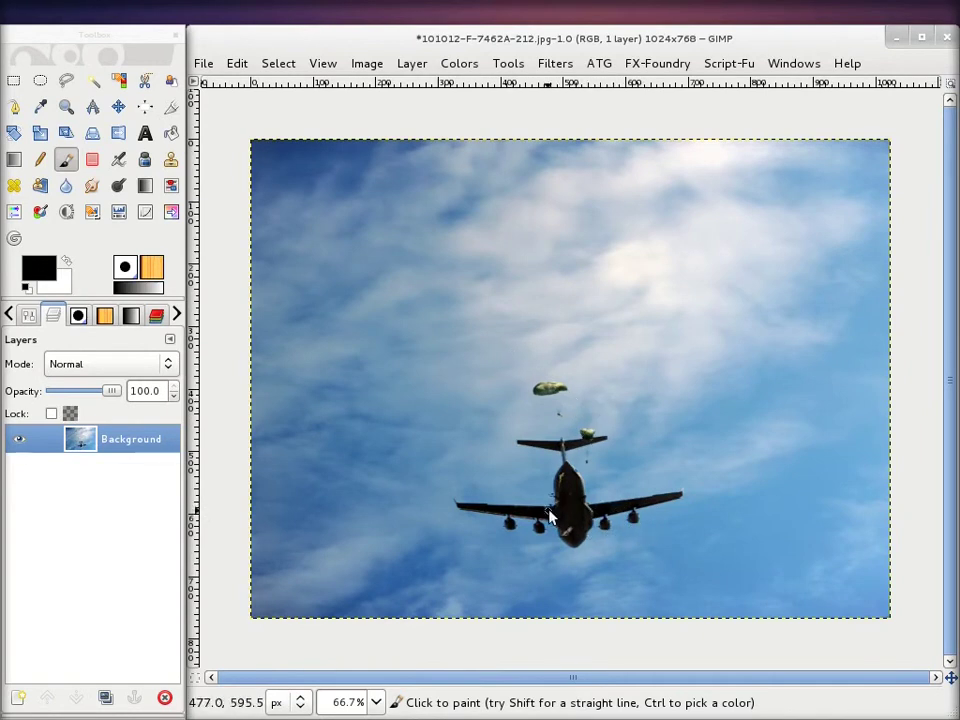
{"action": "key", "text": "ctrl"}
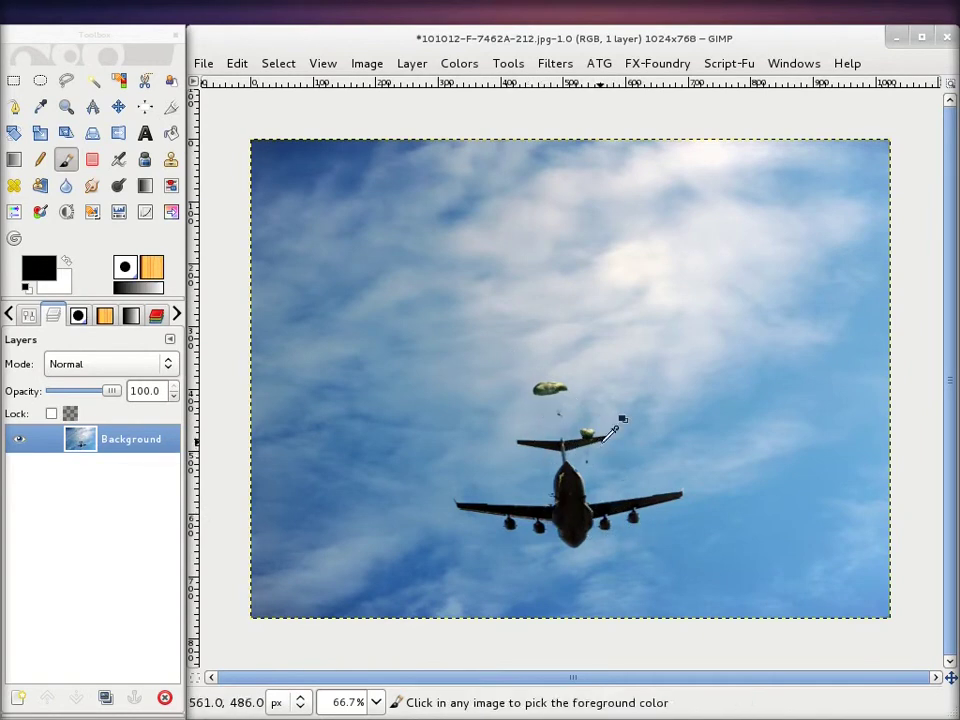
{"action": "key", "text": "ctrl+z"}
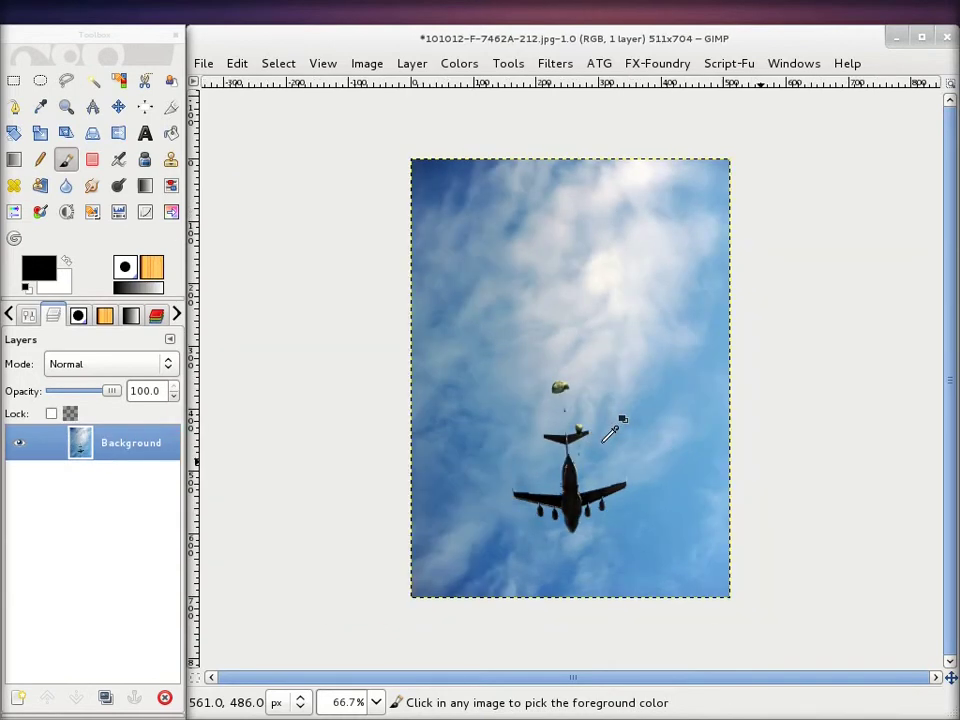
Step: Set Liquid Rescale to 1024×768 and add a new Background pres mask layer
{"action": "left_click", "coordinate": [412, 64]}
{"action": "left_click", "coordinate": [430, 457]}
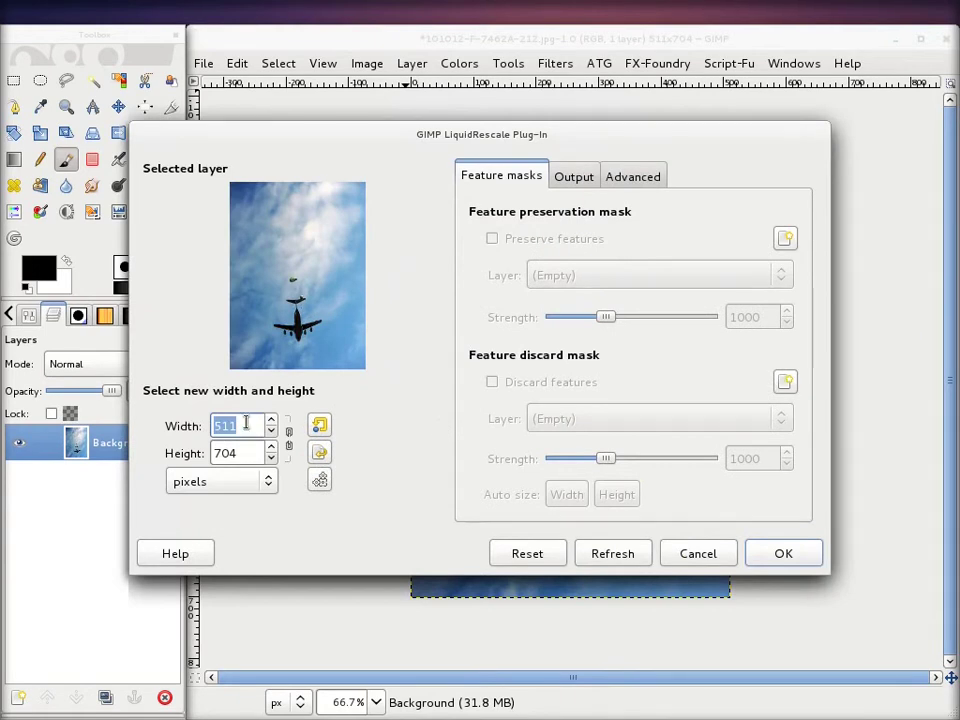
{"action": "type", "text": "1024"}
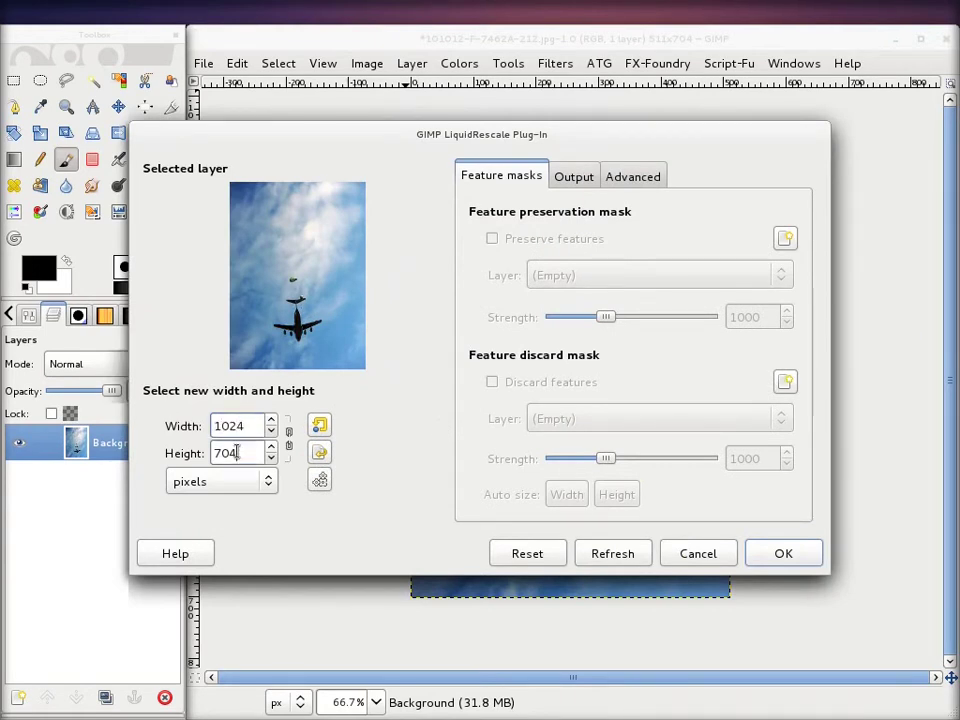
{"action": "double_click", "coordinate": [237, 452]}
{"action": "type", "text": "768"}
{"action": "left_click", "coordinate": [786, 238]}
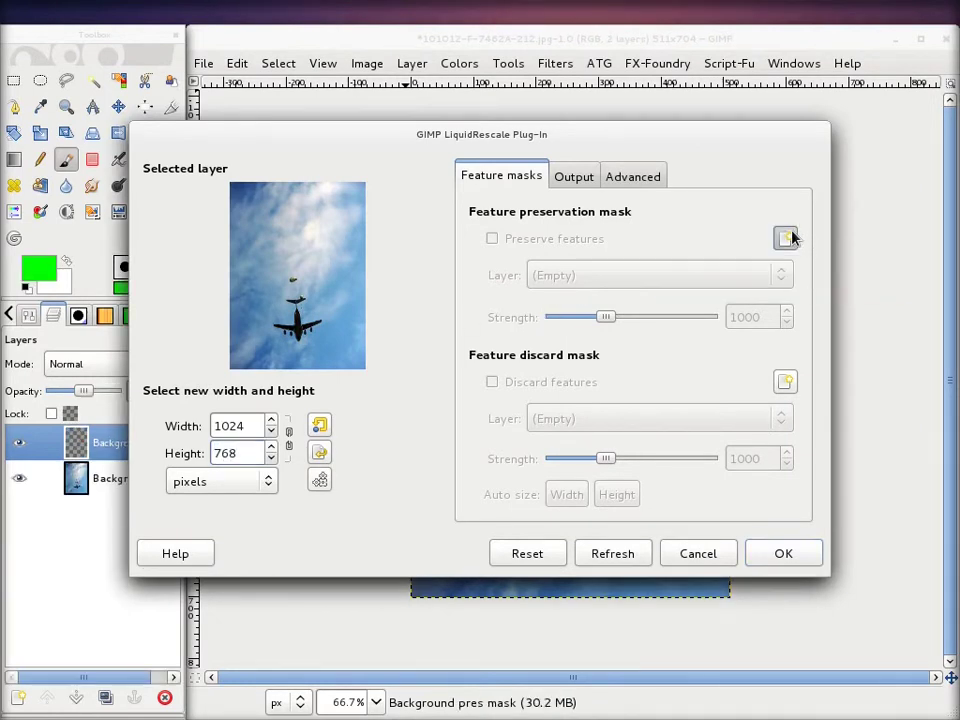
{"action": "mouse_move", "coordinate": [580, 140]}
{"action": "left_mouse_down"}
{"action": "mouse_move", "coordinate": [661, 171]}
{"action": "mouse_move", "coordinate": [693, 325]}
{"action": "left_mouse_up"}
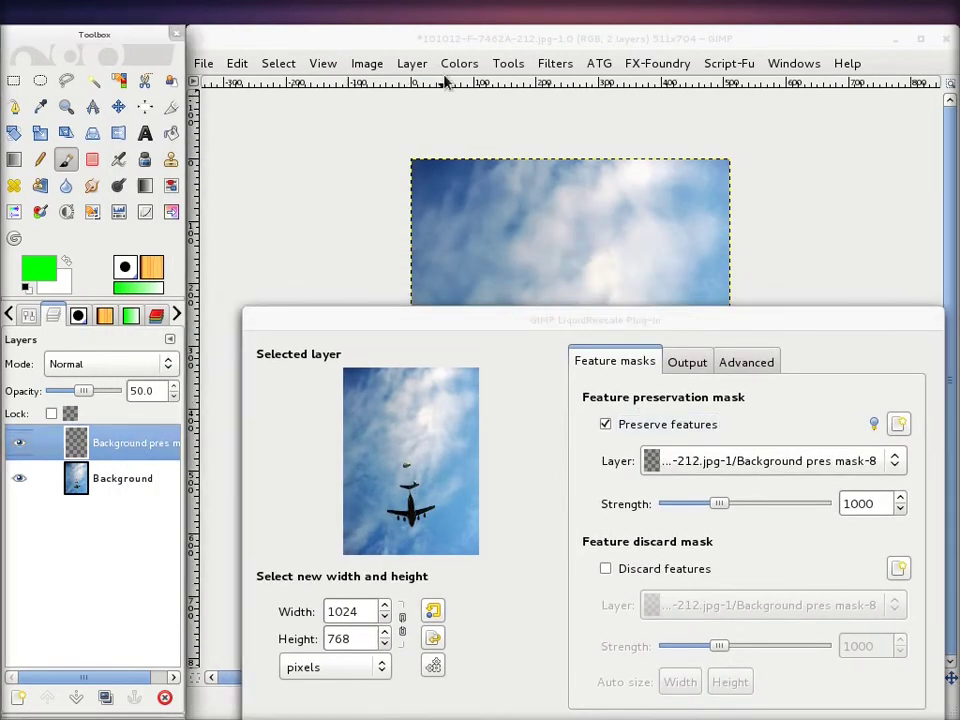
{"action": "left_click", "coordinate": [470, 33]}
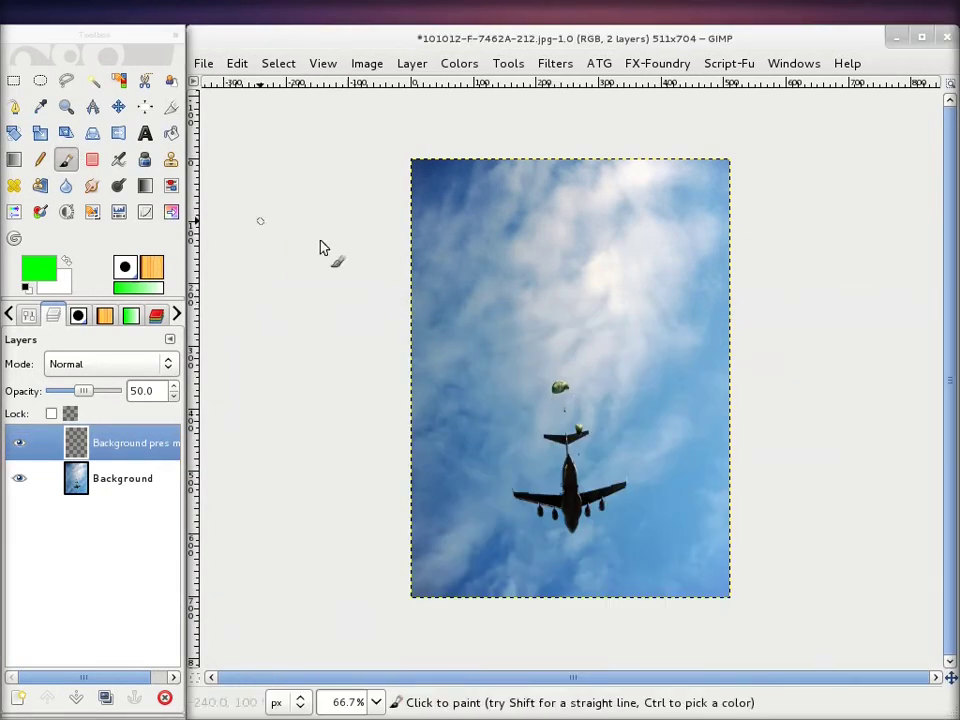
Step: Paint green mask over the upper parachute, small parachute above the tail, and fuselage
{"action": "scroll", "coordinate": [555, 396], "scroll_direction": "up", "scroll_amount": 1, "text": "ctrl"}
{"action": "scroll", "coordinate": [560, 400], "scroll_direction": "up", "scroll_amount": 2, "text": "ctrl"}
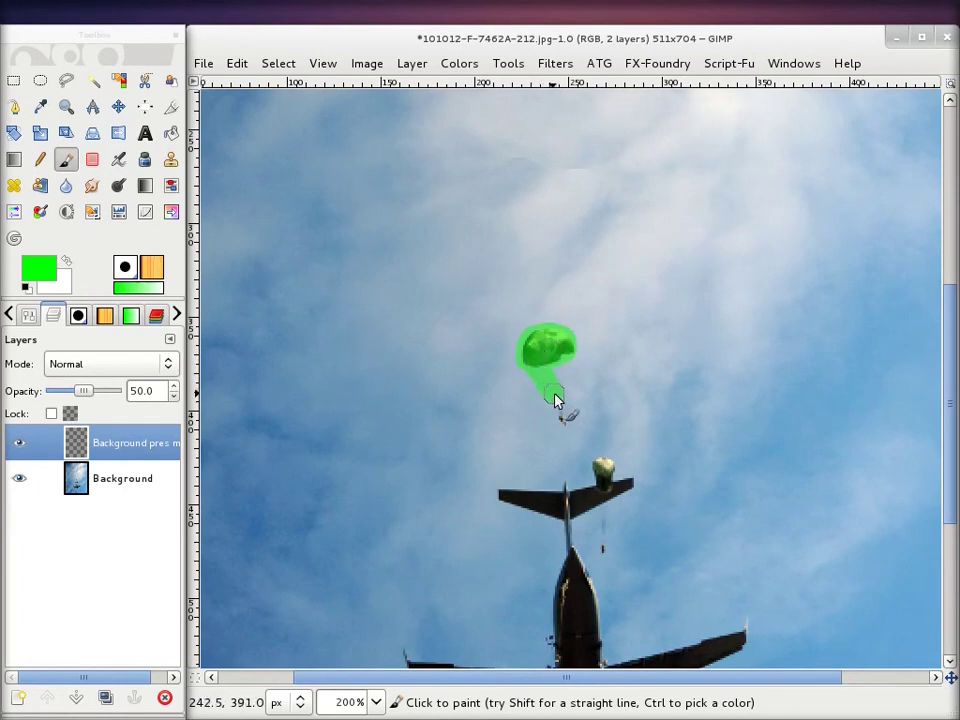
{"action": "left_click_drag", "start_coordinate": [565, 422], "coordinate": [563, 382]}
{"action": "scroll", "coordinate": [560, 390], "scroll_direction": "down", "scroll_amount": 3}
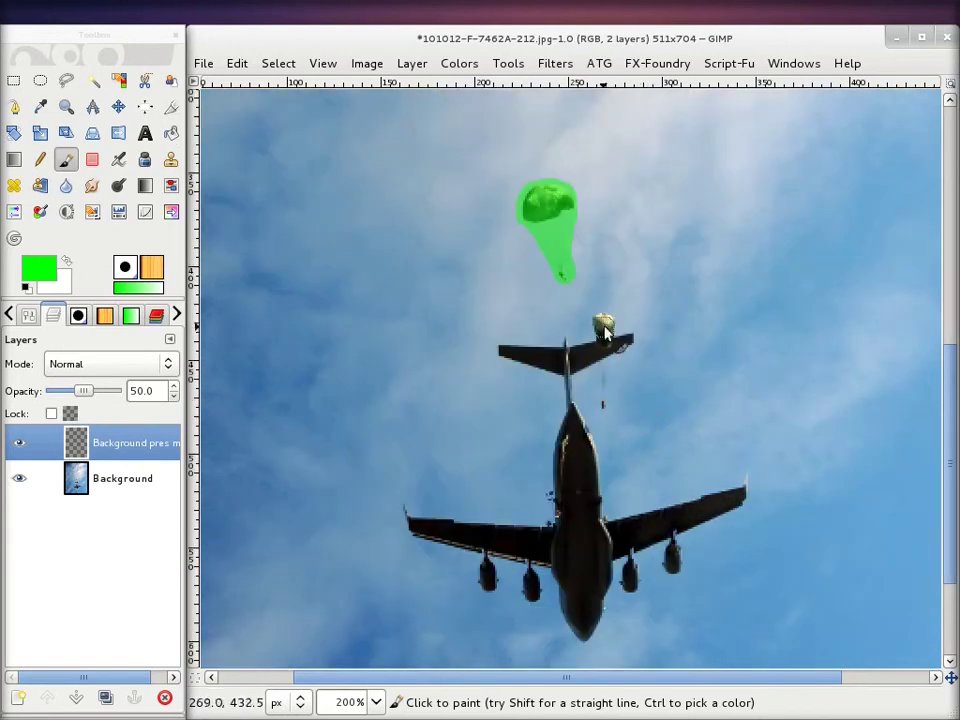
{"action": "left_click_drag", "start_coordinate": [600, 325], "coordinate": [610, 336]}
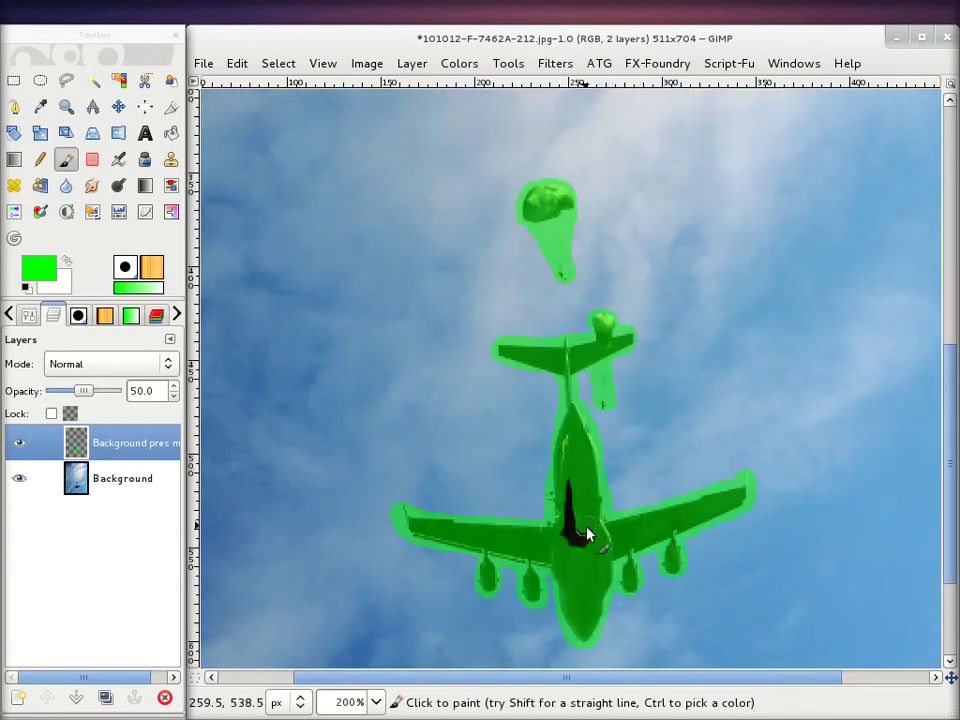
{"action": "left_click_drag", "start_coordinate": [574, 541], "coordinate": [570, 515]}
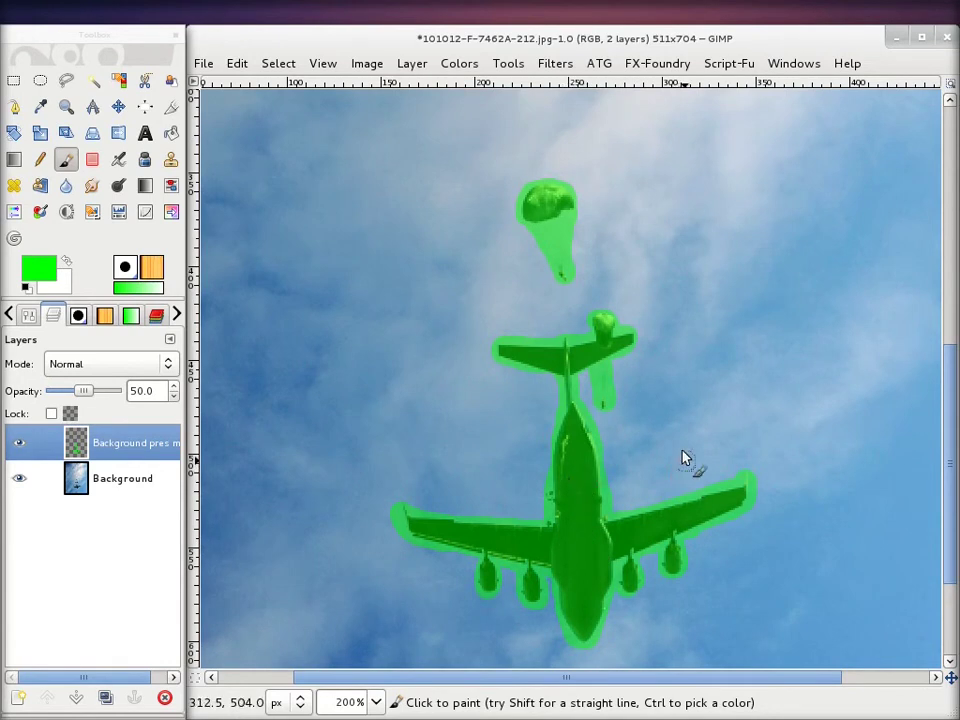
{"action": "scroll", "coordinate": [686, 407], "scroll_direction": "down", "scroll_amount": 2}
{"action": "scroll", "coordinate": [675, 407], "scroll_direction": "down", "scroll_amount": 1}
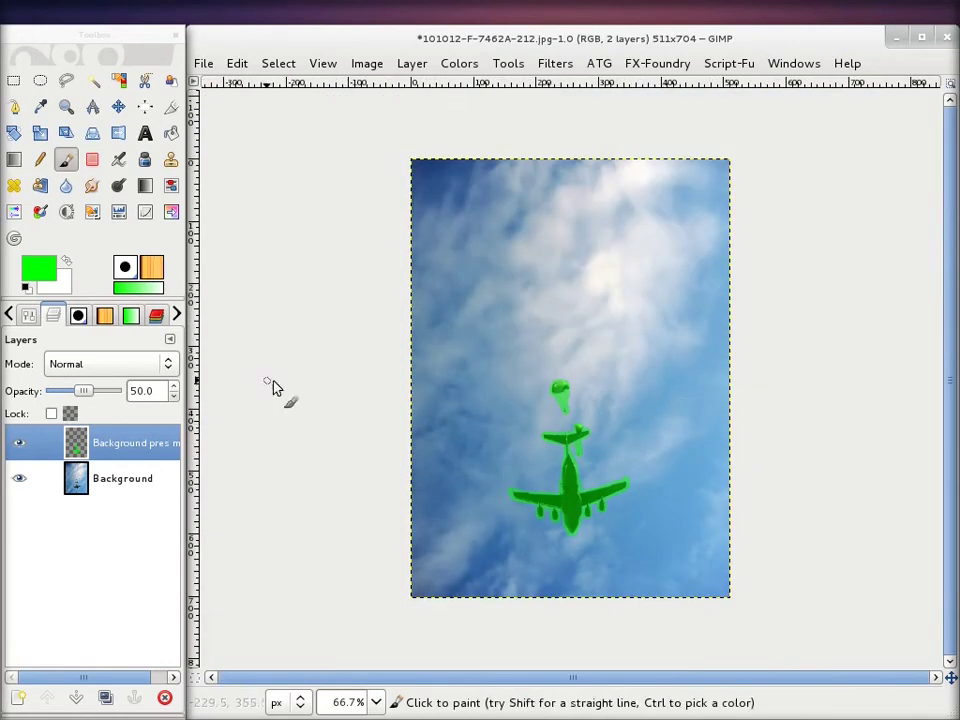
{"action": "key", "text": "alt+Tab"}
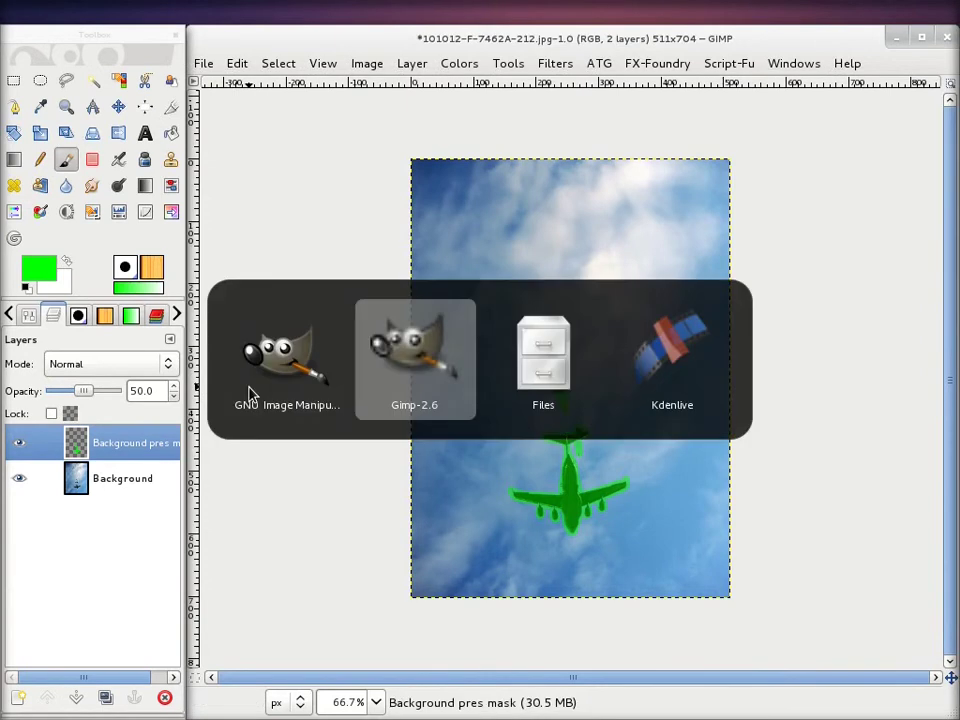
Step: Run Liquid Rescale at 1024×768, then hide and select the preserve-mask layer
{"action": "mouse_move", "coordinate": [700, 318]}
{"action": "left_mouse_down"}
{"action": "mouse_move", "coordinate": [634, 67]}
{"action": "mouse_move", "coordinate": [643, 119]}
{"action": "left_mouse_up"}
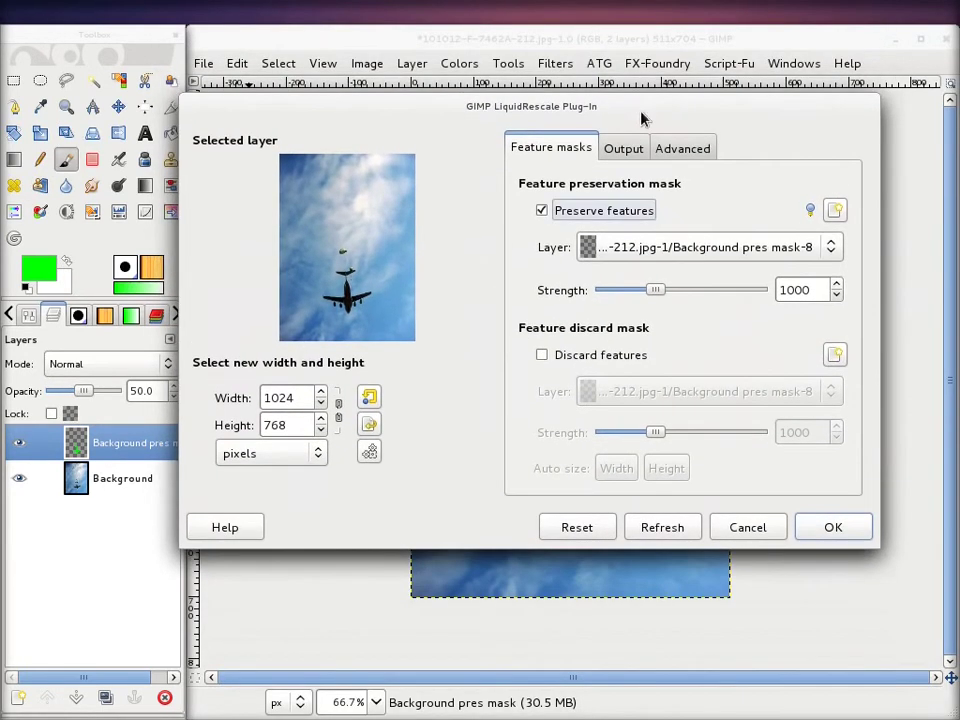
{"action": "left_click", "coordinate": [836, 522]}
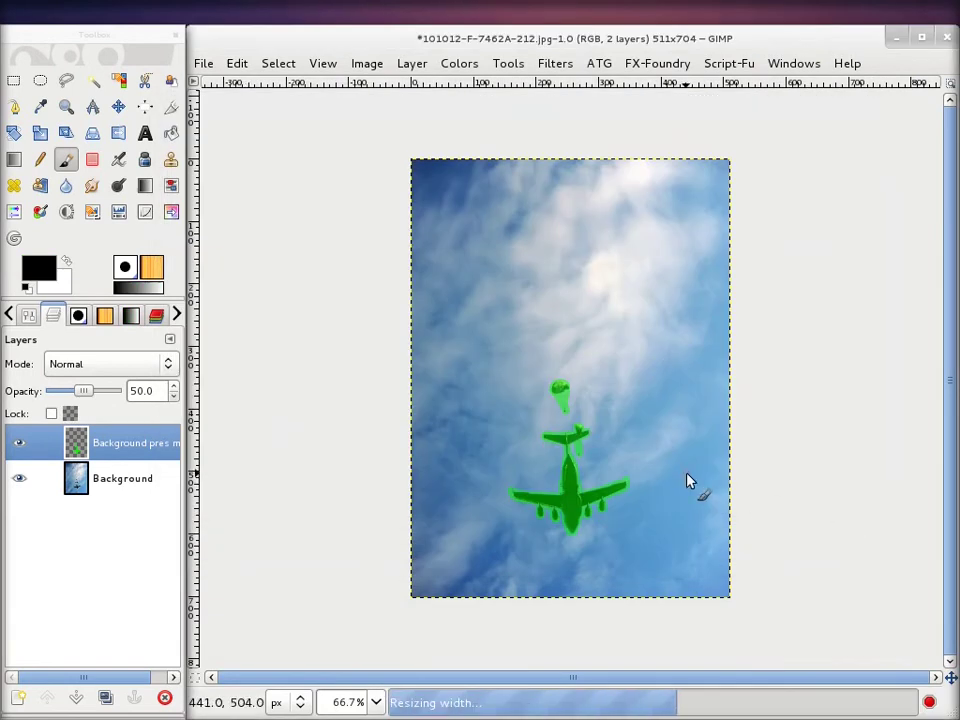
{"action": "left_click", "coordinate": [20, 439]}
{"action": "left_click", "coordinate": [120, 440]}
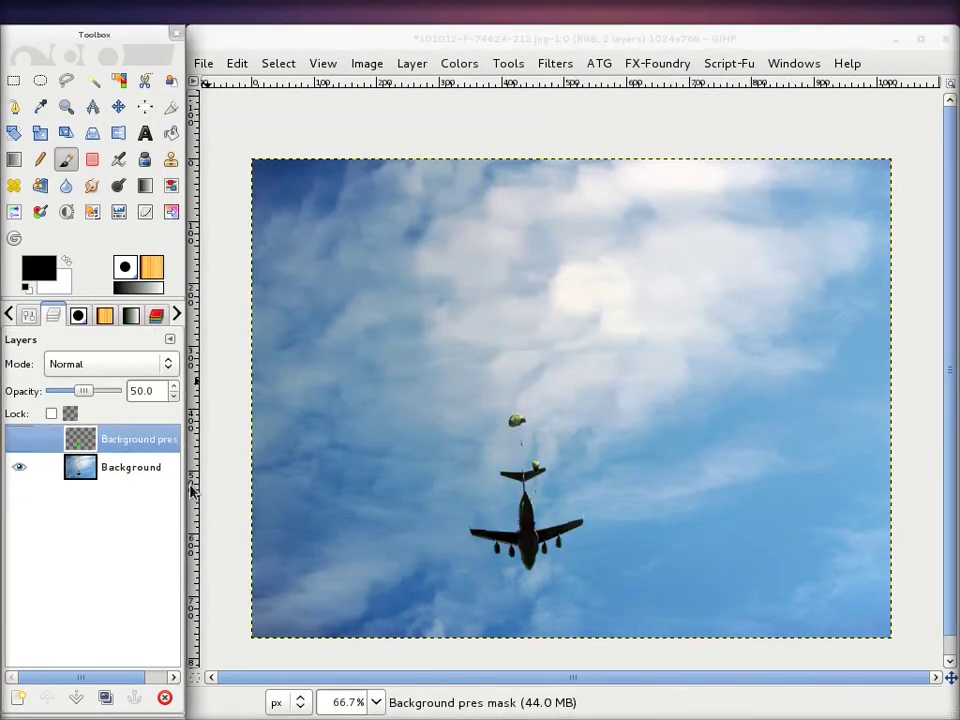
Step: Delete the Background pres mask layer and magnify the clouds around the plane to 400%
{"action": "left_click", "coordinate": [164, 697]}
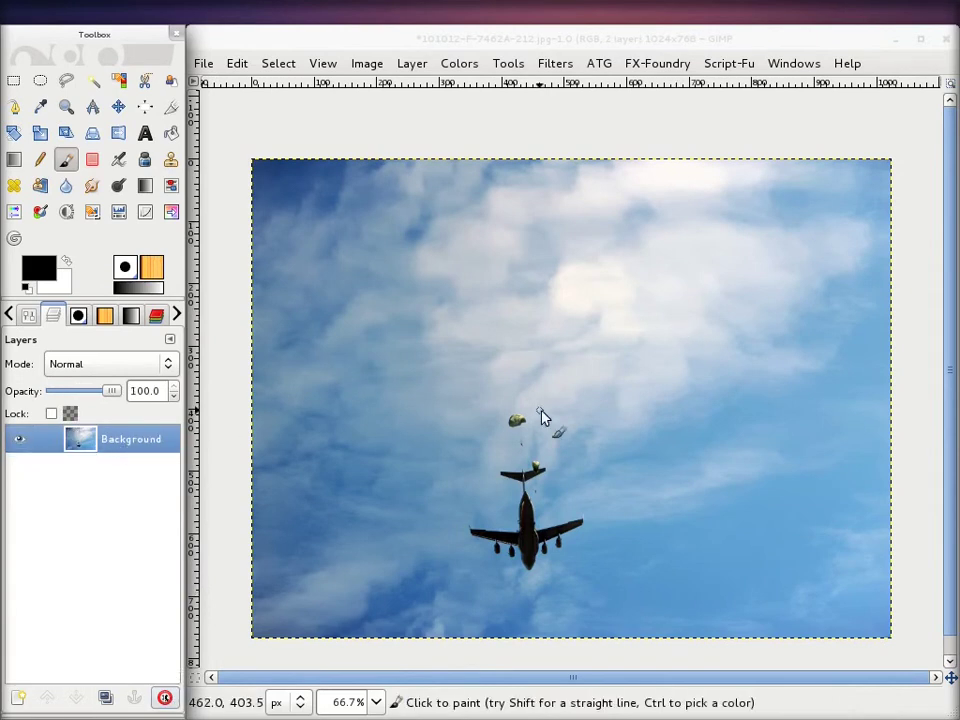
{"action": "key", "text": "1"}
{"action": "key", "text": "2"}
{"action": "scroll", "coordinate": [530, 460], "scroll_direction": "up", "scroll_amount": 5}
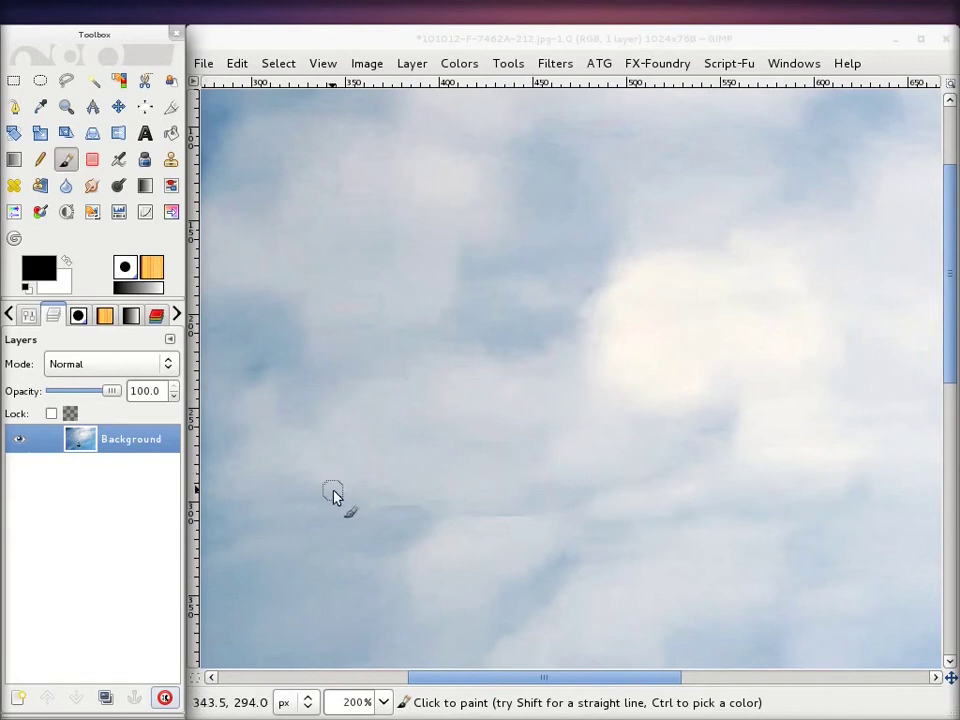
{"action": "scroll", "coordinate": [500, 470], "scroll_direction": "down", "scroll_amount": 5}
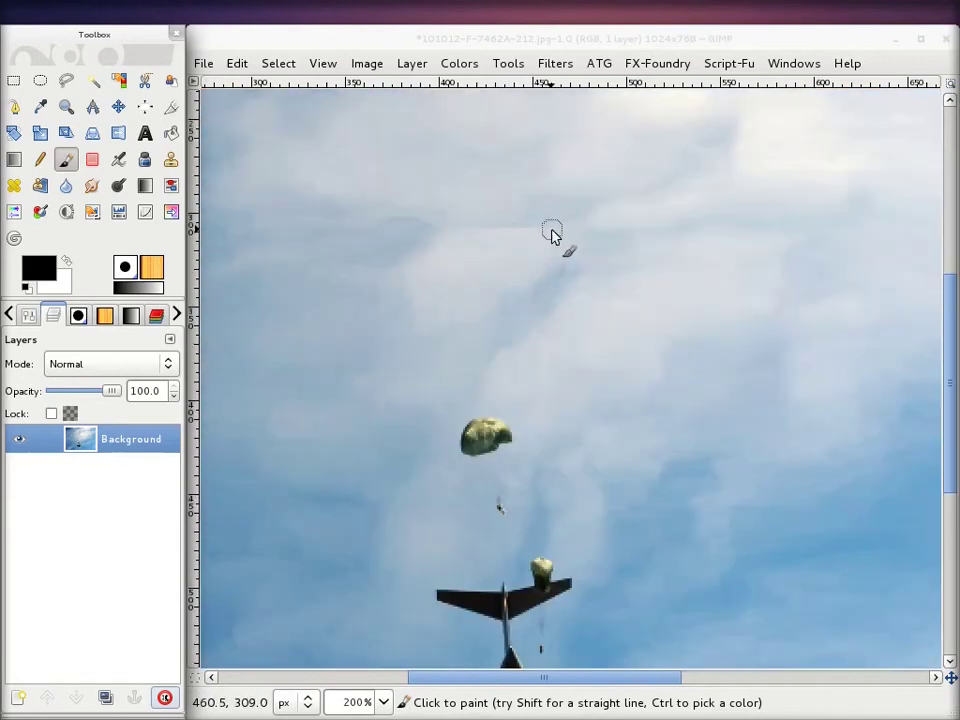
{"action": "scroll", "coordinate": [520, 250], "scroll_direction": "up", "scroll_amount": 2}
{"action": "key", "text": "3"}
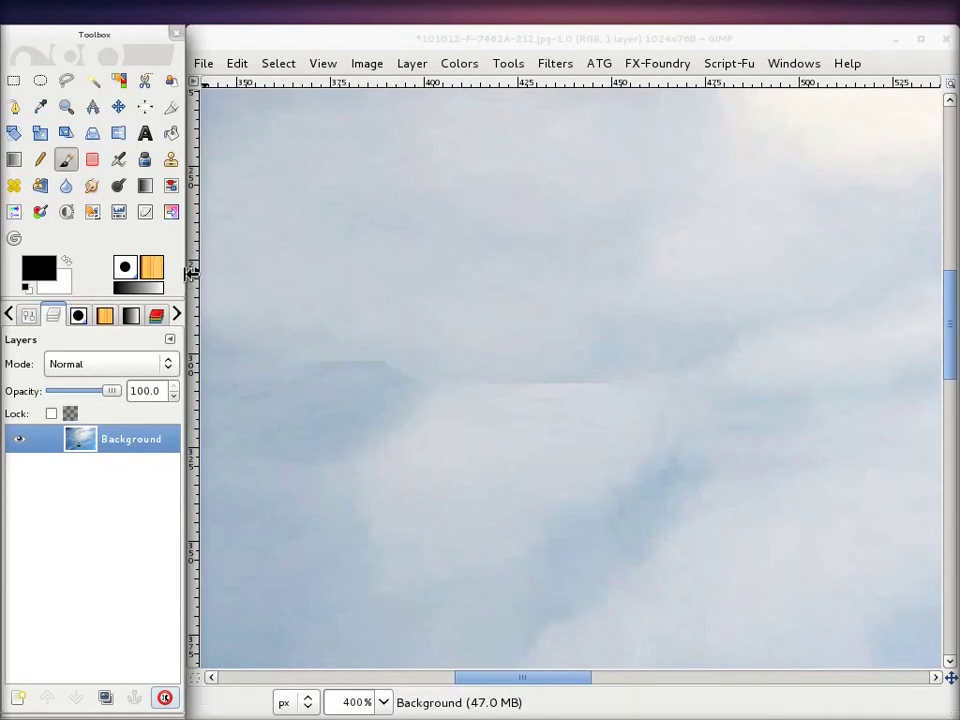
{"action": "left_click", "coordinate": [91, 185]}
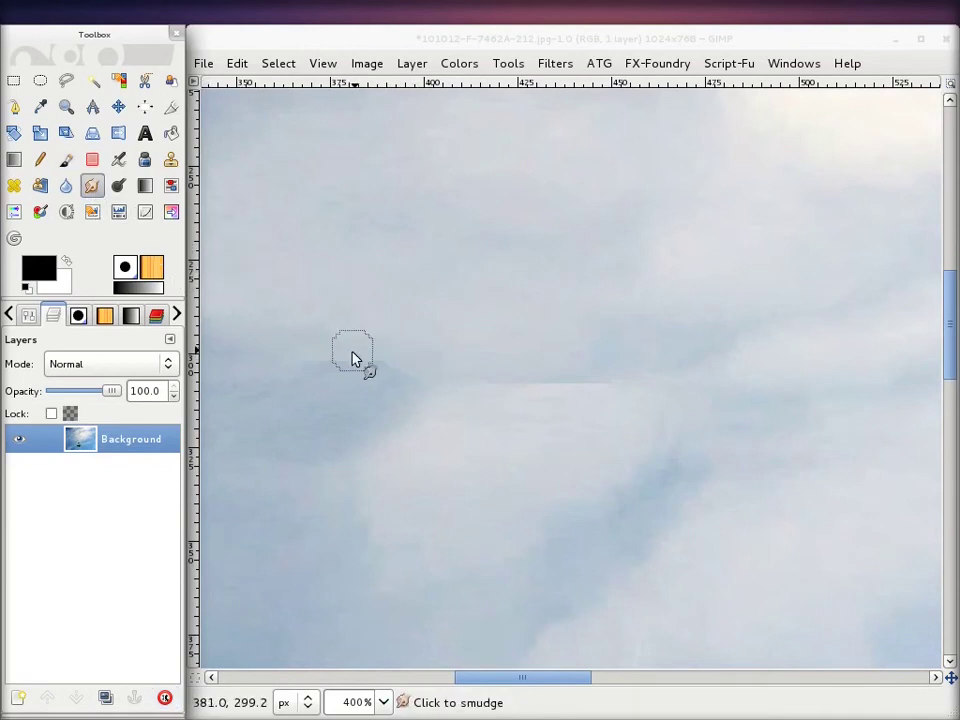
Step: Smudge along the light seam band in the clouds, then zoom out to 66.7% to view the whole image
{"action": "left_click_drag", "start_coordinate": [329, 365], "coordinate": [519, 390]}
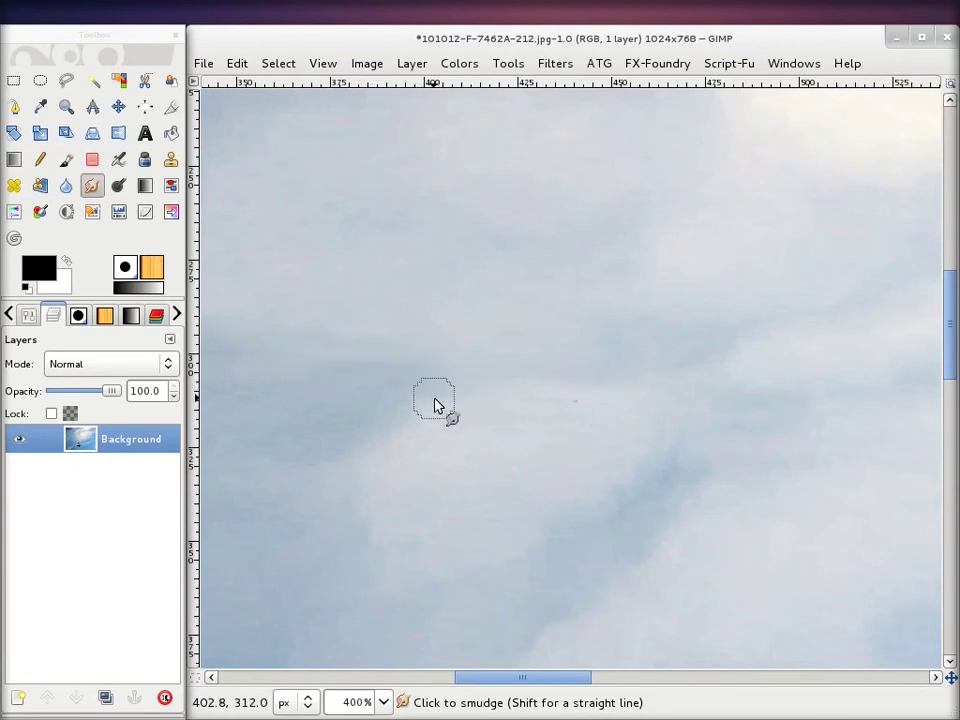
{"action": "scroll", "coordinate": [677, 399], "scroll_direction": "down", "scroll_amount": 1}
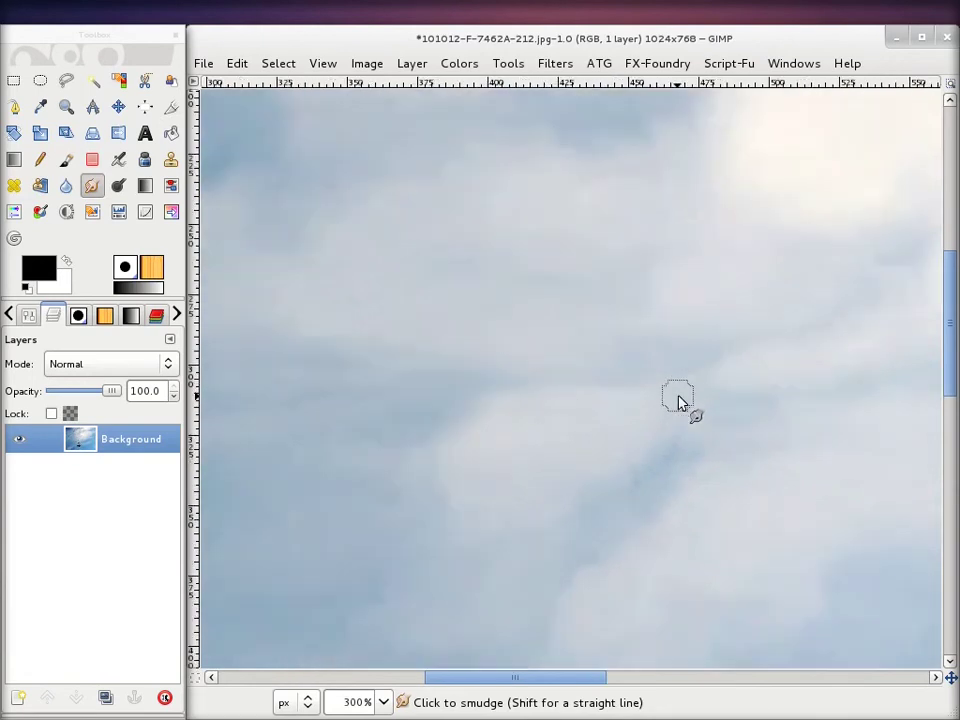
{"action": "scroll", "coordinate": [714, 403], "scroll_direction": "down", "scroll_amount": 2}
{"action": "scroll", "coordinate": [726, 400], "scroll_direction": "down", "scroll_amount": 1}
{"action": "scroll", "coordinate": [726, 402], "scroll_direction": "down", "scroll_amount": 1}
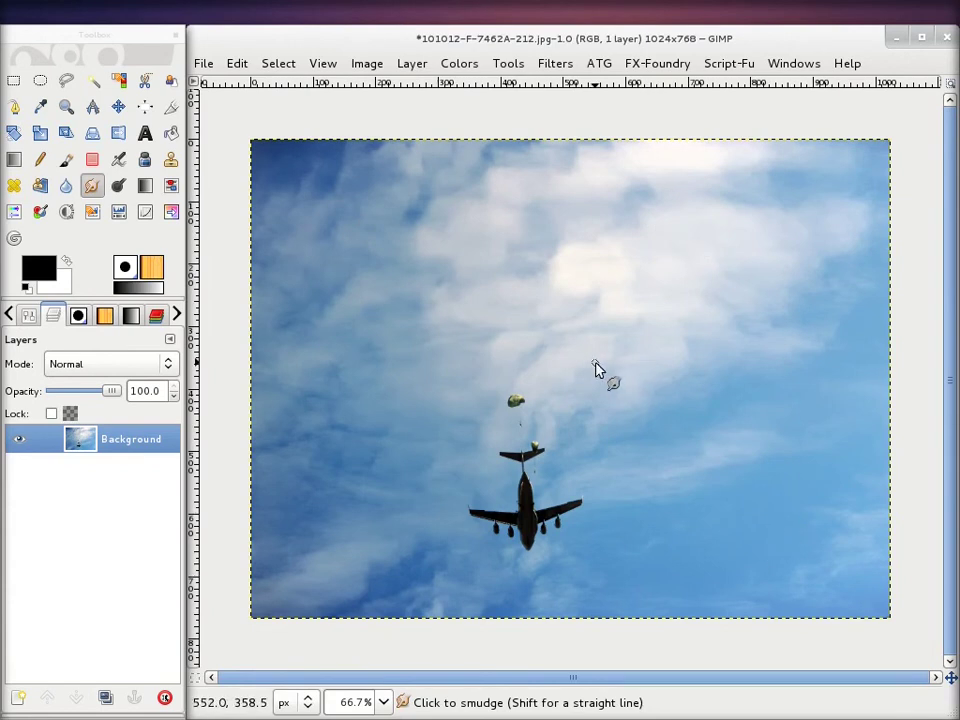
{"action": "key", "text": "1"}
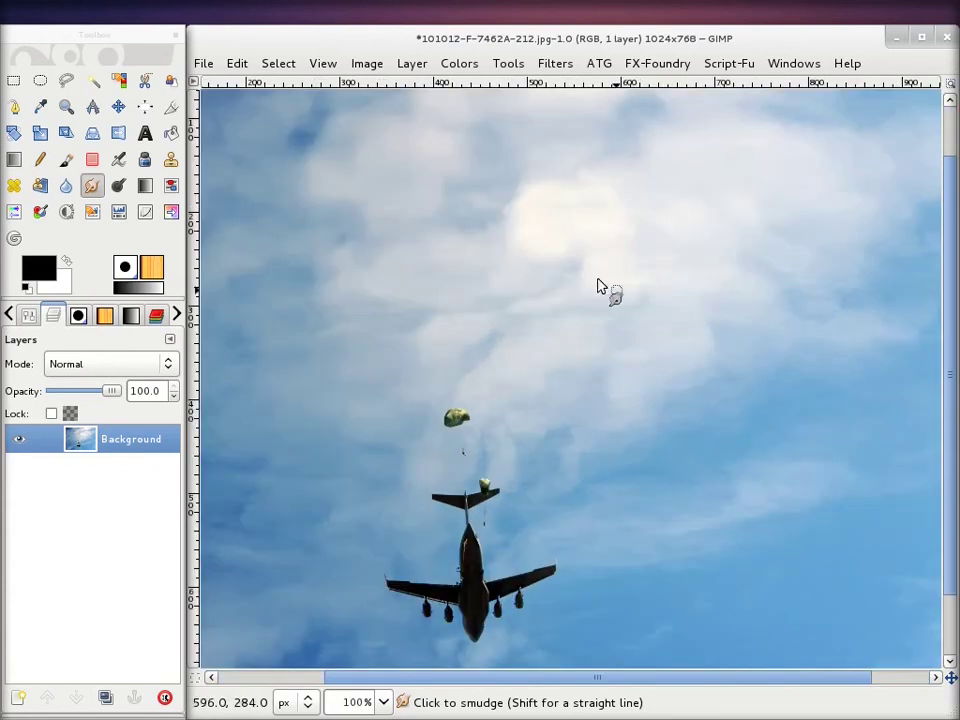
{"action": "mouse_move", "coordinate": [421, 240]}
{"action": "left_mouse_down"}
{"action": "mouse_move", "coordinate": [434, 241]}
{"action": "mouse_move", "coordinate": [420, 349]}
{"action": "left_mouse_up"}
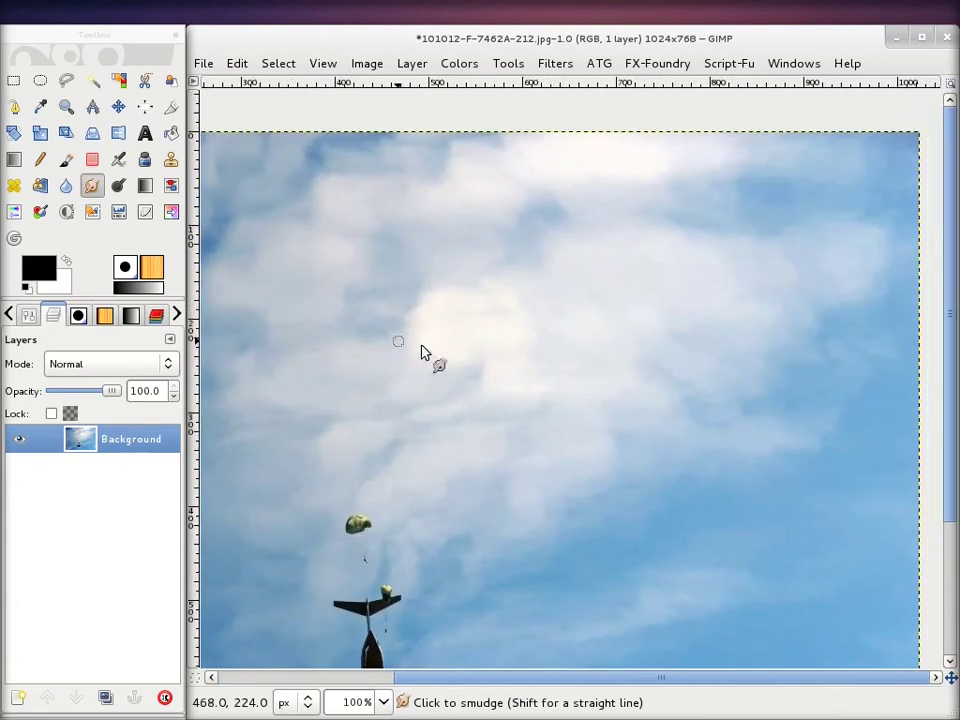
{"action": "left_click_drag", "start_coordinate": [553, 536], "coordinate": [568, 270]}
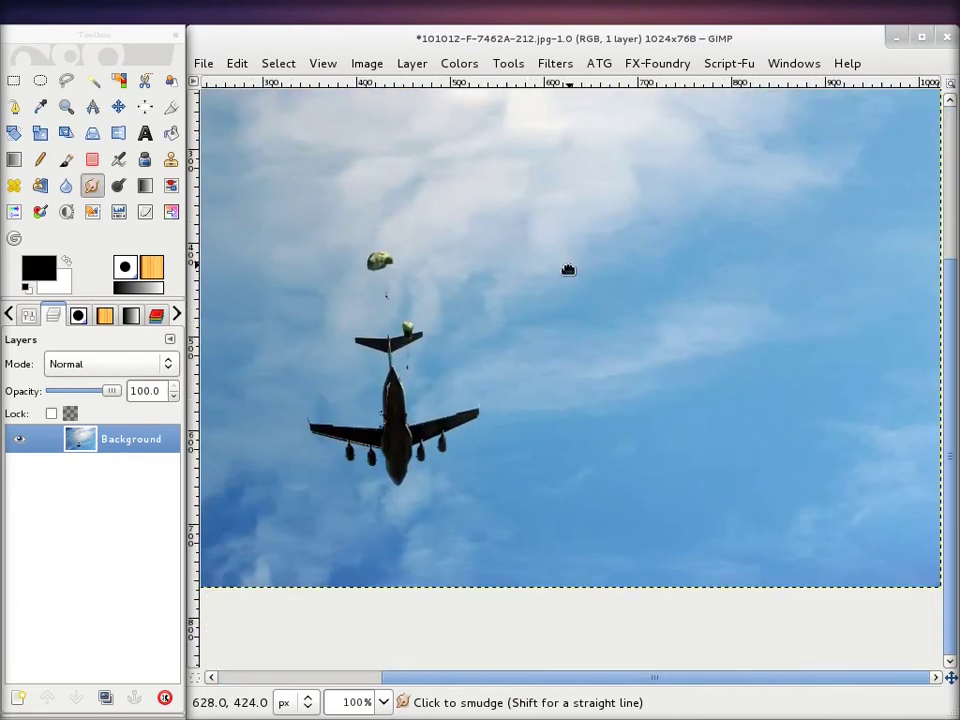
{"action": "left_click_drag", "start_coordinate": [472, 305], "coordinate": [679, 312]}
{"action": "mouse_move", "coordinate": [407, 240]}
{"action": "left_mouse_down"}
{"action": "mouse_move", "coordinate": [603, 262]}
{"action": "mouse_move", "coordinate": [358, 407]}
{"action": "left_mouse_up"}
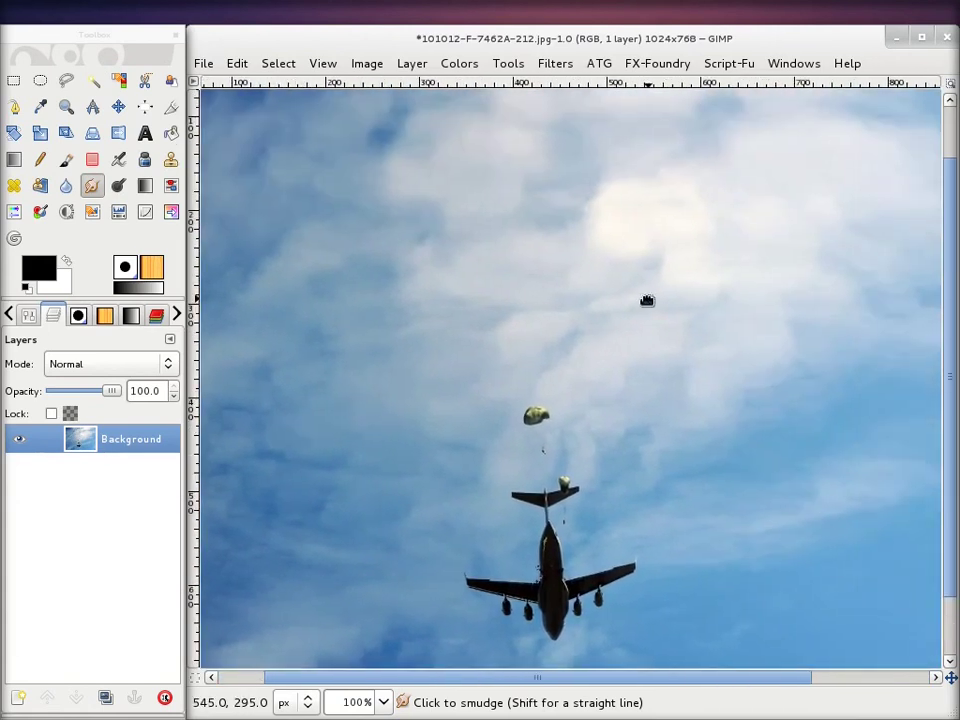
{"action": "left_click_drag", "start_coordinate": [645, 298], "coordinate": [453, 320]}
{"action": "scroll", "coordinate": [459, 337], "scroll_direction": "up", "scroll_amount": 2}
{"action": "scroll", "coordinate": [459, 337], "scroll_direction": "up", "scroll_amount": 1}
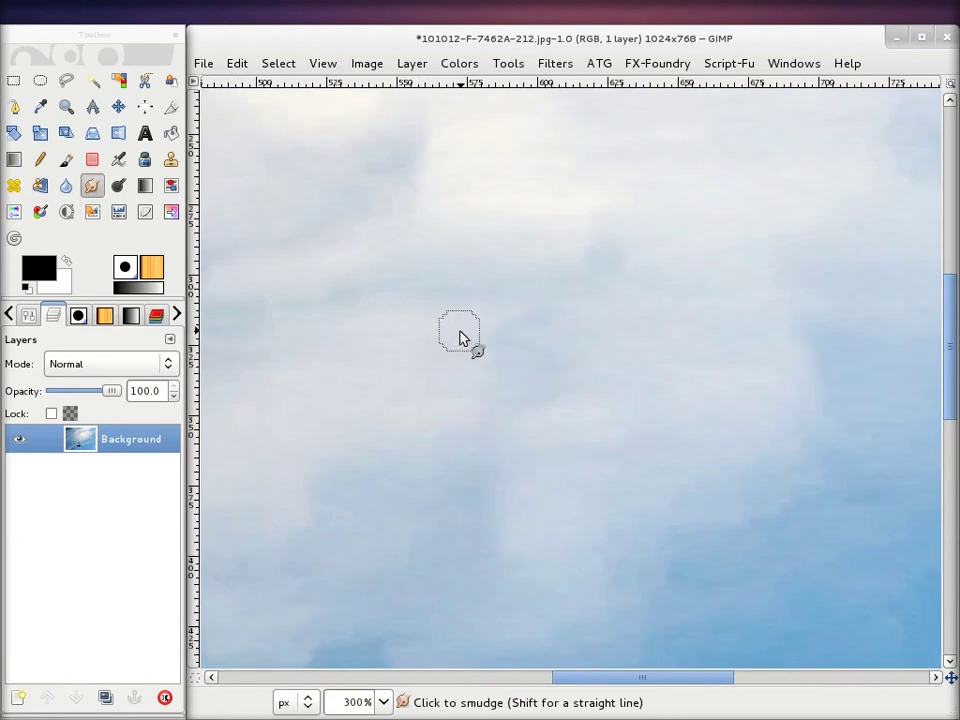
{"action": "scroll", "coordinate": [459, 337], "scroll_direction": "up", "scroll_amount": 1}
{"action": "scroll", "coordinate": [469, 339], "scroll_direction": "up", "scroll_amount": 1}
{"action": "scroll", "coordinate": [512, 352], "scroll_direction": "up", "scroll_amount": 1}
{"action": "scroll", "coordinate": [512, 356], "scroll_direction": "up", "scroll_amount": 2}
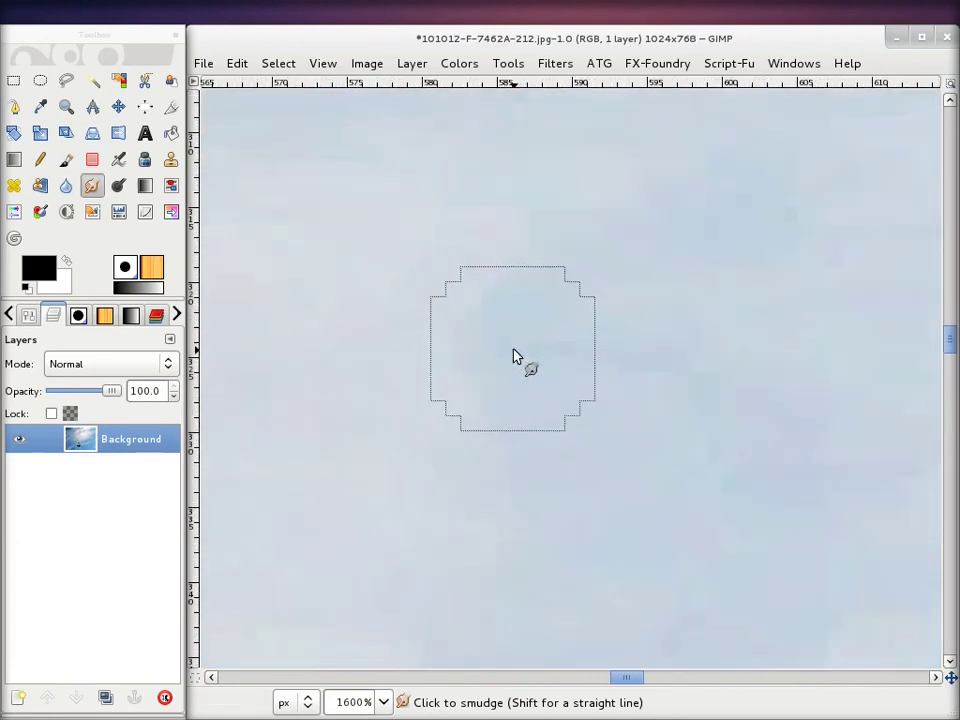
{"action": "left_click_drag", "start_coordinate": [776, 439], "coordinate": [416, 420]}
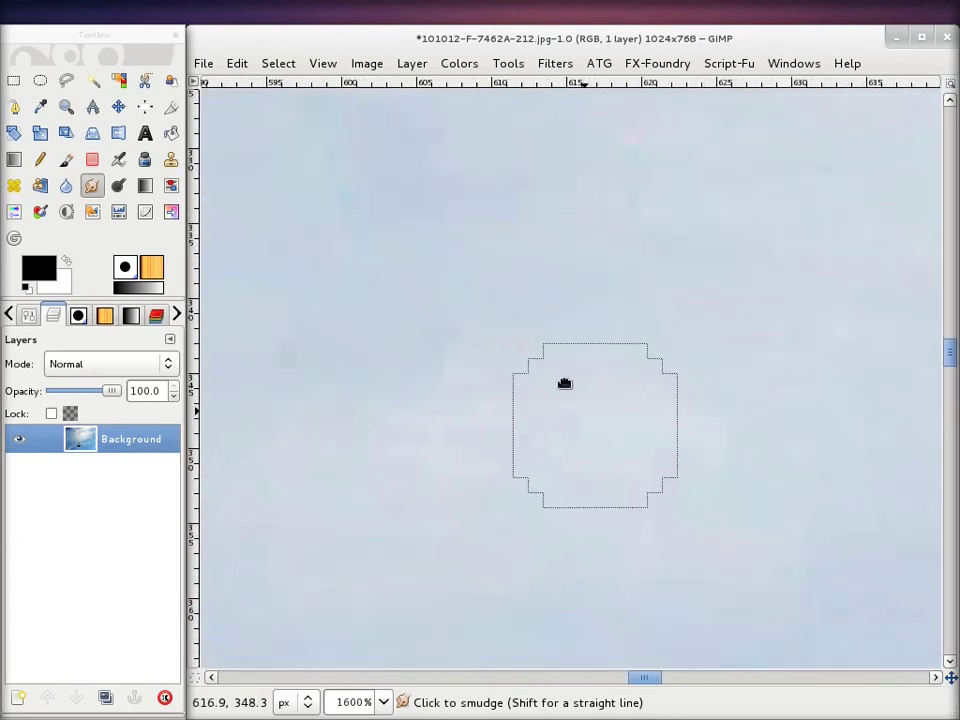
{"action": "left_click_drag", "start_coordinate": [564, 381], "coordinate": [337, 390]}
{"action": "left_click_drag", "start_coordinate": [563, 409], "coordinate": [399, 279]}
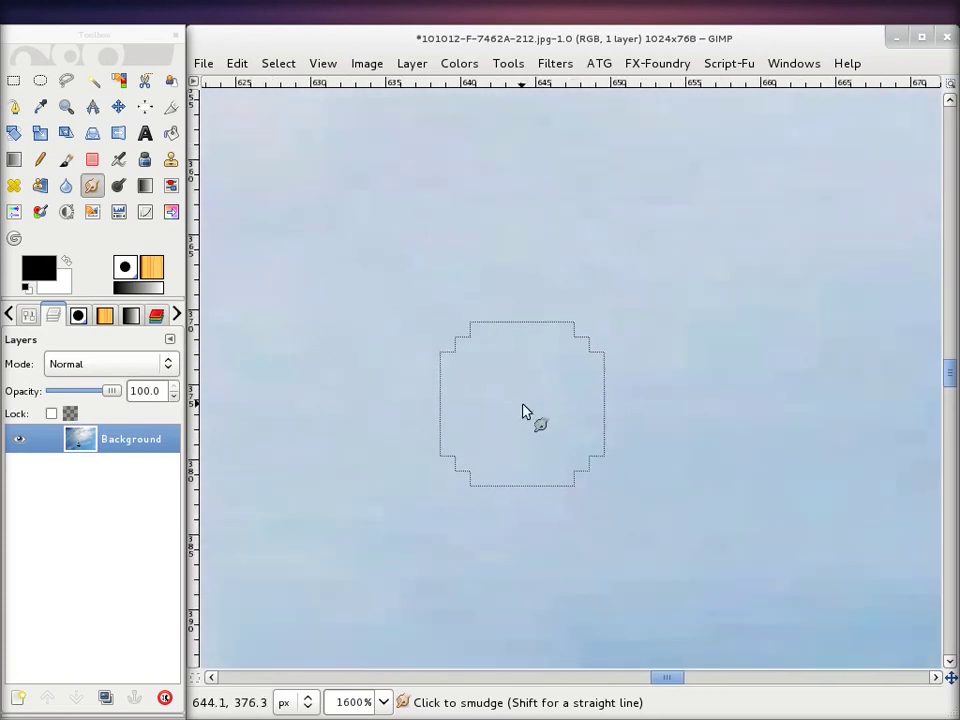
{"action": "left_click_drag", "start_coordinate": [521, 411], "coordinate": [356, 212]}
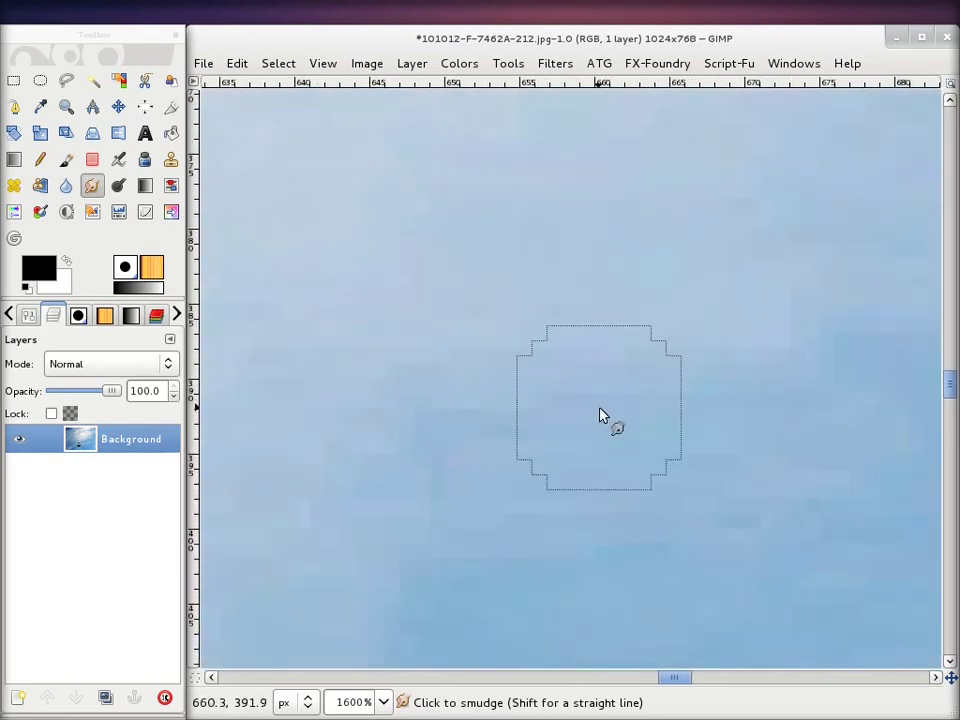
{"action": "left_click_drag", "start_coordinate": [318, 369], "coordinate": [729, 199]}
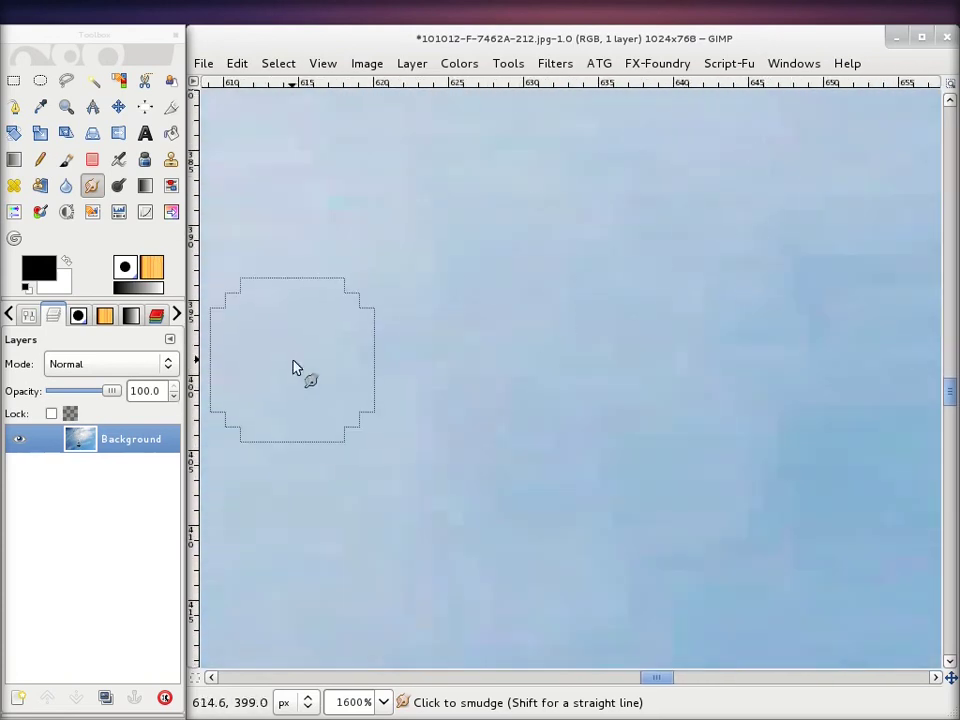
{"action": "left_click_drag", "start_coordinate": [294, 366], "coordinate": [766, 212]}
{"action": "left_click_drag", "start_coordinate": [369, 378], "coordinate": [698, 335]}
{"action": "mouse_move", "coordinate": [345, 433]}
{"action": "left_mouse_down"}
{"action": "mouse_move", "coordinate": [574, 437]}
{"action": "mouse_move", "coordinate": [754, 289]}
{"action": "left_mouse_up"}
{"action": "key", "text": "minus"}
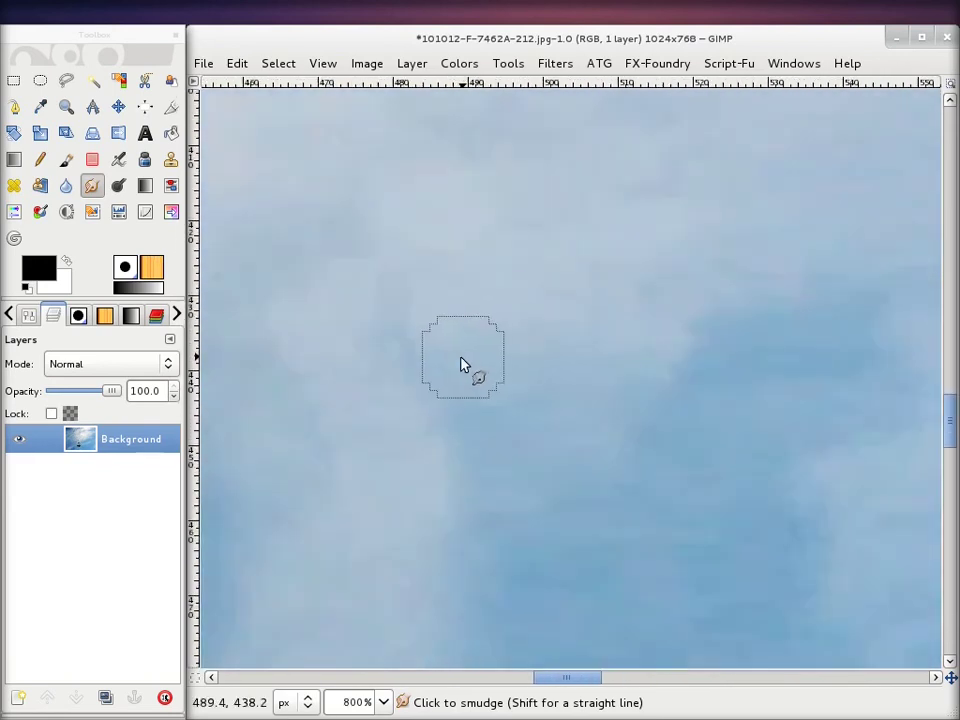
{"action": "key", "text": "minus"}
{"action": "left_click_drag", "start_coordinate": [337, 358], "coordinate": [687, 354]}
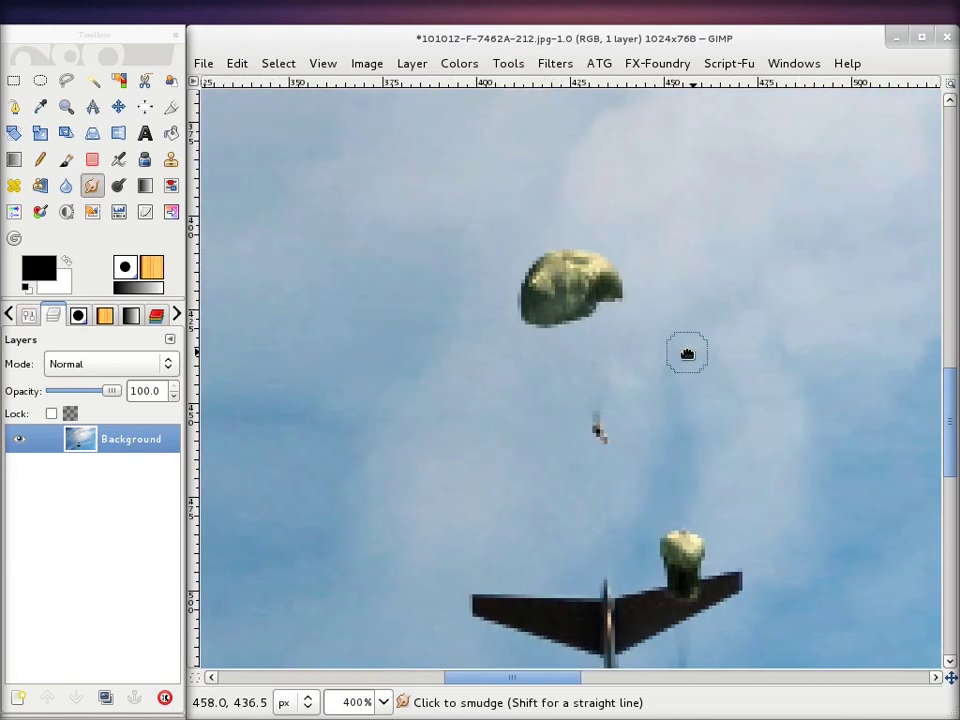
{"action": "left_click_drag", "start_coordinate": [737, 460], "coordinate": [629, 120]}
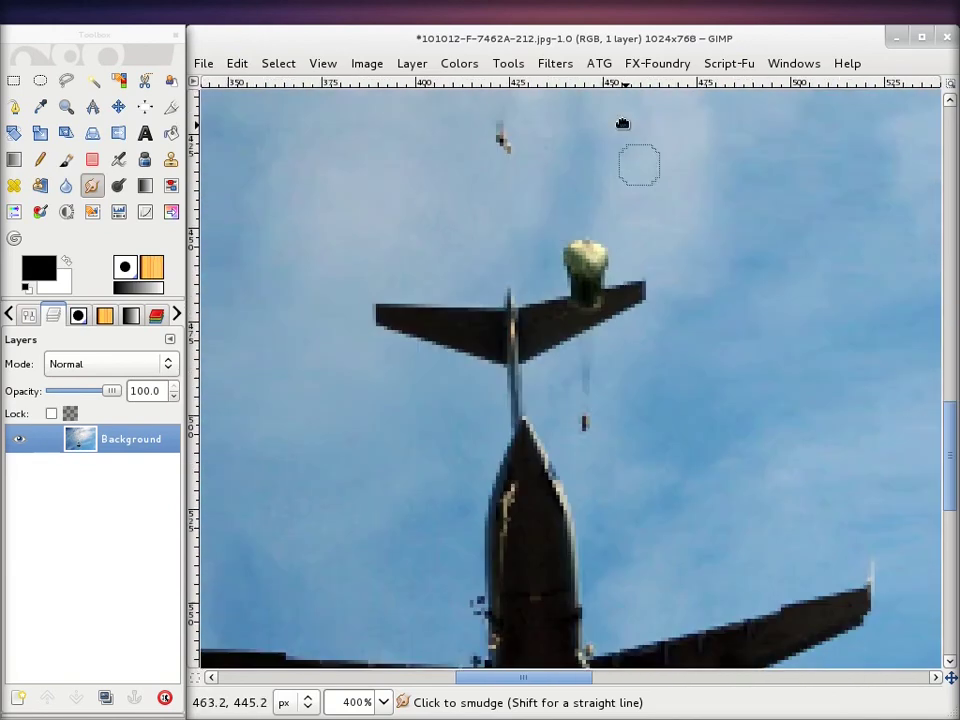
{"action": "key", "text": "plus"}
{"action": "key", "text": "plus"}
{"action": "key", "text": "plus"}
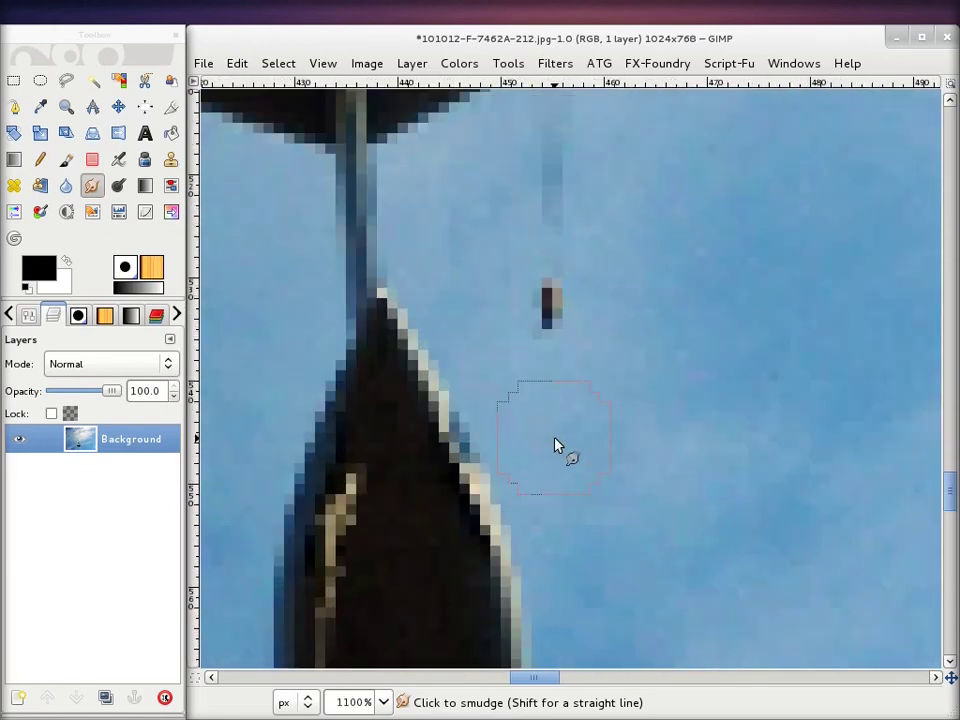
{"action": "left_click_drag", "start_coordinate": [584, 452], "coordinate": [578, 278]}
{"action": "left_click_drag", "start_coordinate": [711, 396], "coordinate": [270, 242]}
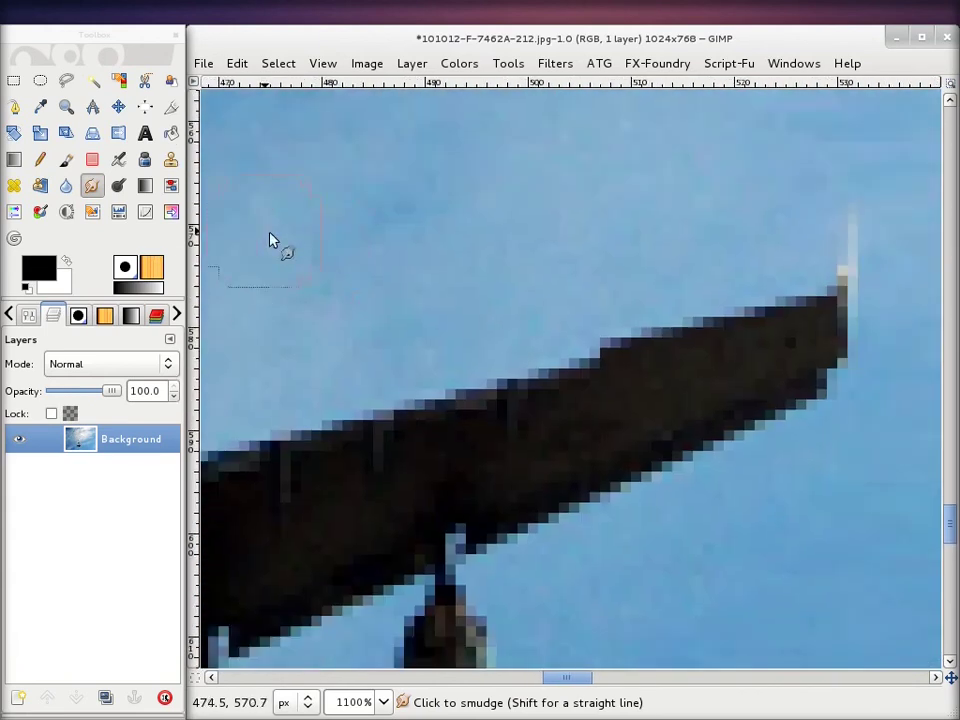
{"action": "left_click_drag", "start_coordinate": [700, 455], "coordinate": [456, 193]}
{"action": "mouse_move", "coordinate": [514, 214]}
{"action": "left_mouse_down"}
{"action": "mouse_move", "coordinate": [443, 541]}
{"action": "mouse_move", "coordinate": [692, 229]}
{"action": "left_mouse_up"}
{"action": "mouse_move", "coordinate": [463, 452]}
{"action": "left_mouse_down"}
{"action": "mouse_move", "coordinate": [600, 336]}
{"action": "mouse_move", "coordinate": [868, 302]}
{"action": "left_mouse_up"}
{"action": "mouse_move", "coordinate": [306, 203]}
{"action": "left_mouse_down"}
{"action": "mouse_move", "coordinate": [437, 189]}
{"action": "mouse_move", "coordinate": [720, 426]}
{"action": "left_mouse_up"}
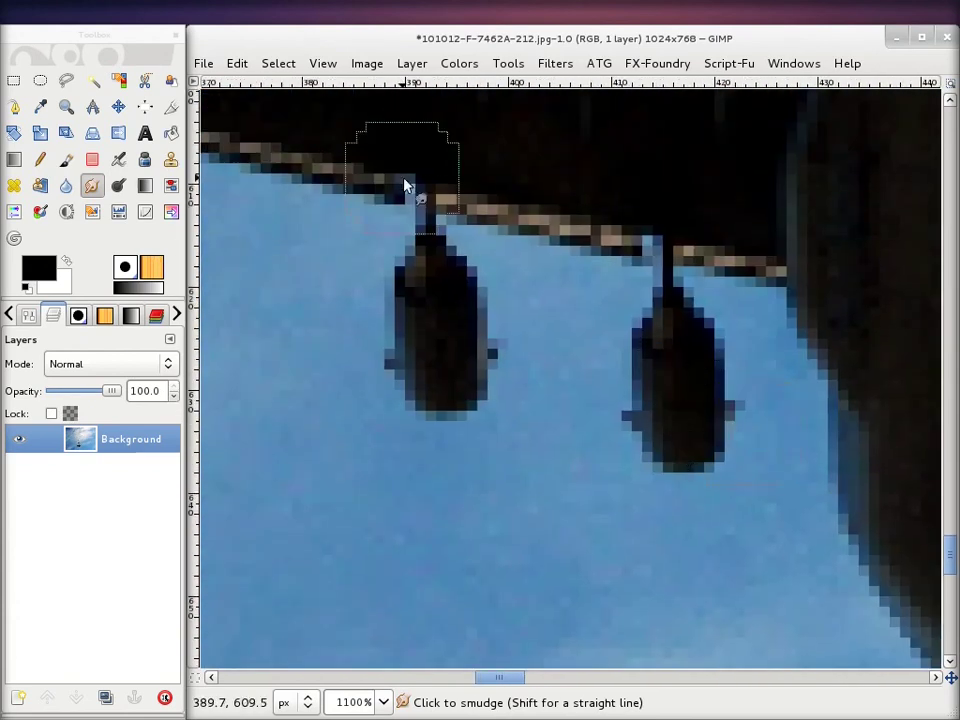
{"action": "left_click_drag", "start_coordinate": [407, 186], "coordinate": [673, 381]}
{"action": "left_click_drag", "start_coordinate": [613, 285], "coordinate": [343, 467]}
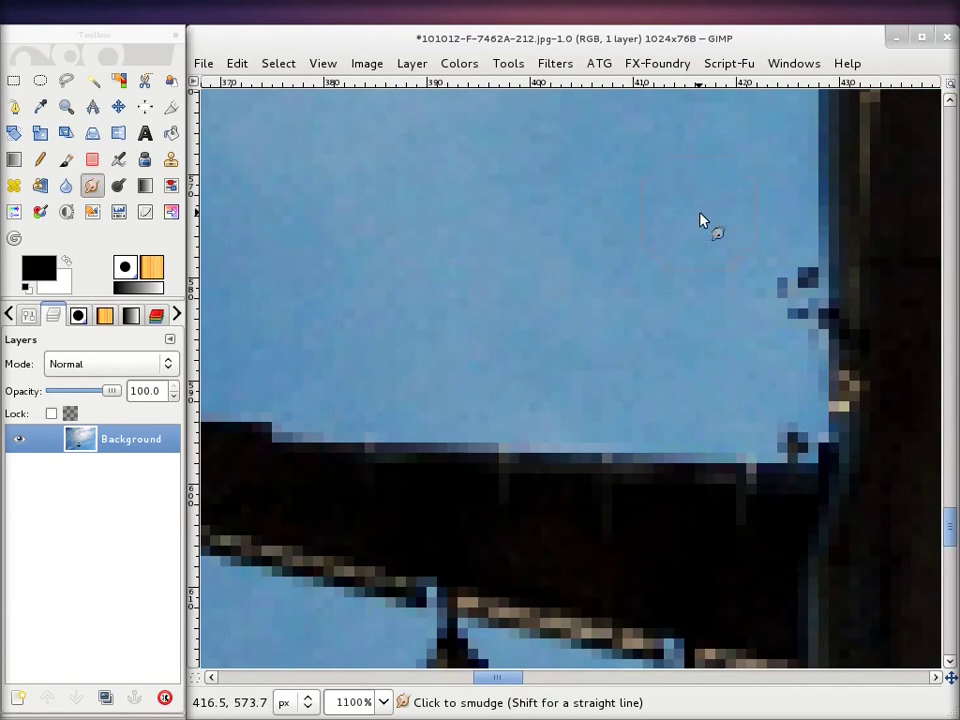
{"action": "left_click_drag", "start_coordinate": [701, 219], "coordinate": [612, 393]}
{"action": "scroll", "coordinate": [668, 322], "scroll_direction": "up", "scroll_amount": 2}
{"action": "scroll", "coordinate": [668, 320], "scroll_direction": "up", "scroll_amount": 2}
{"action": "scroll", "coordinate": [668, 320], "scroll_direction": "up", "scroll_amount": 1}
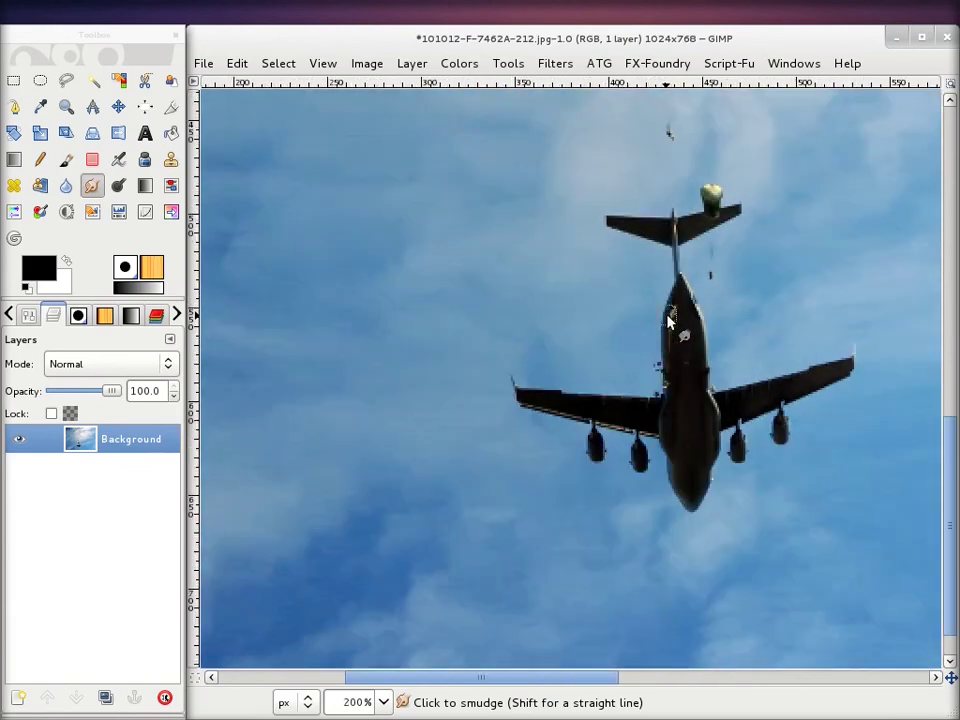
{"action": "scroll", "coordinate": [668, 320], "scroll_direction": "up", "scroll_amount": 1}
{"action": "scroll", "coordinate": [668, 320], "scroll_direction": "down", "scroll_amount": 1}
{"action": "scroll", "coordinate": [668, 320], "scroll_direction": "down", "scroll_amount": 1}
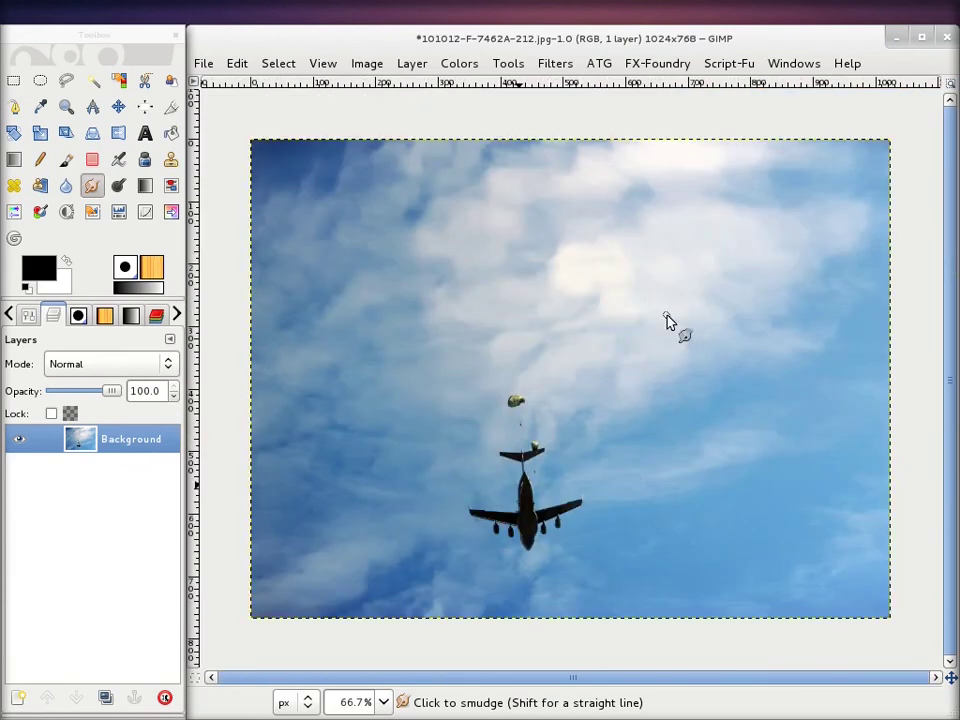